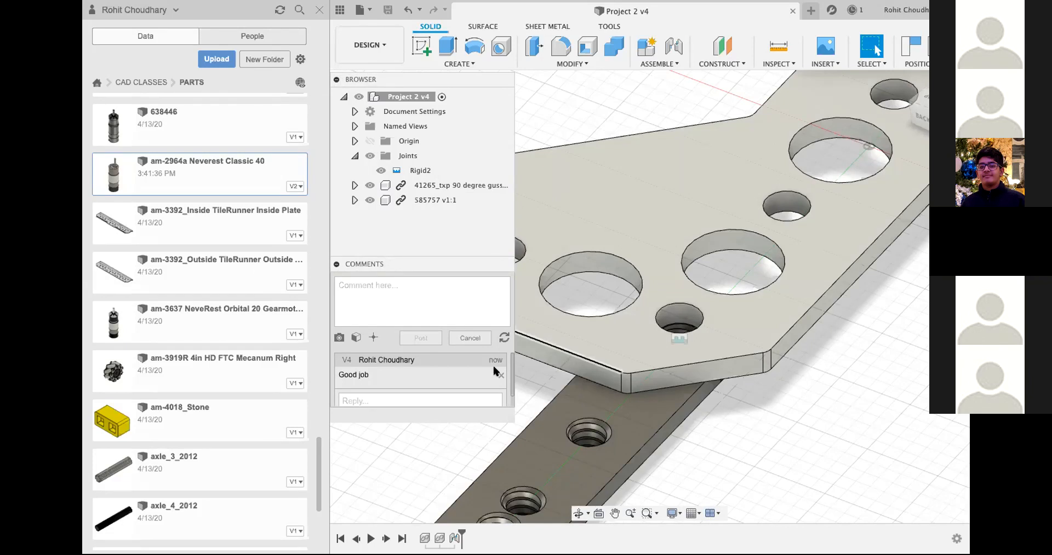
Step: Delete the "Good job" comment from the Project 2 design and collapse the comments
click(501, 377)
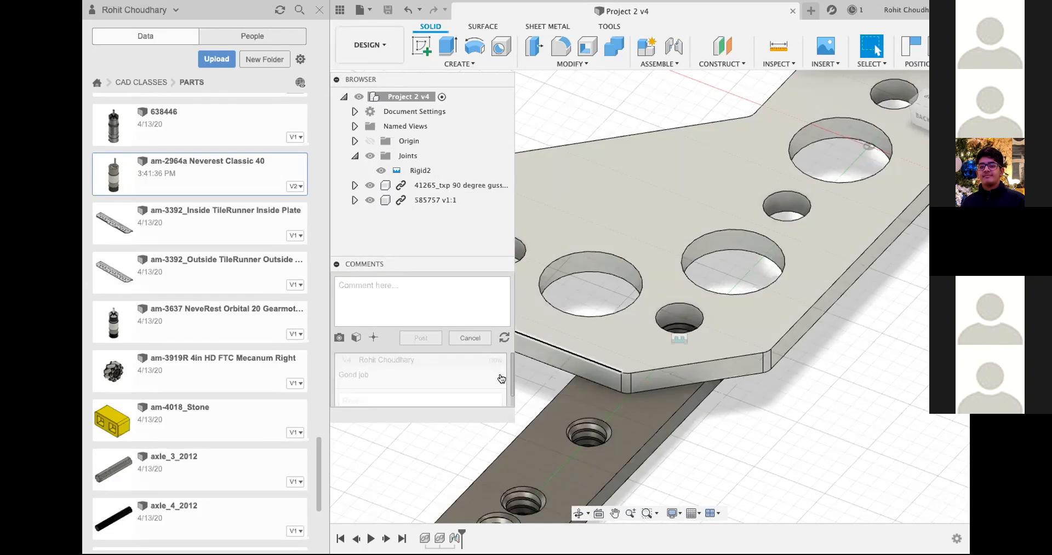
click(336, 265)
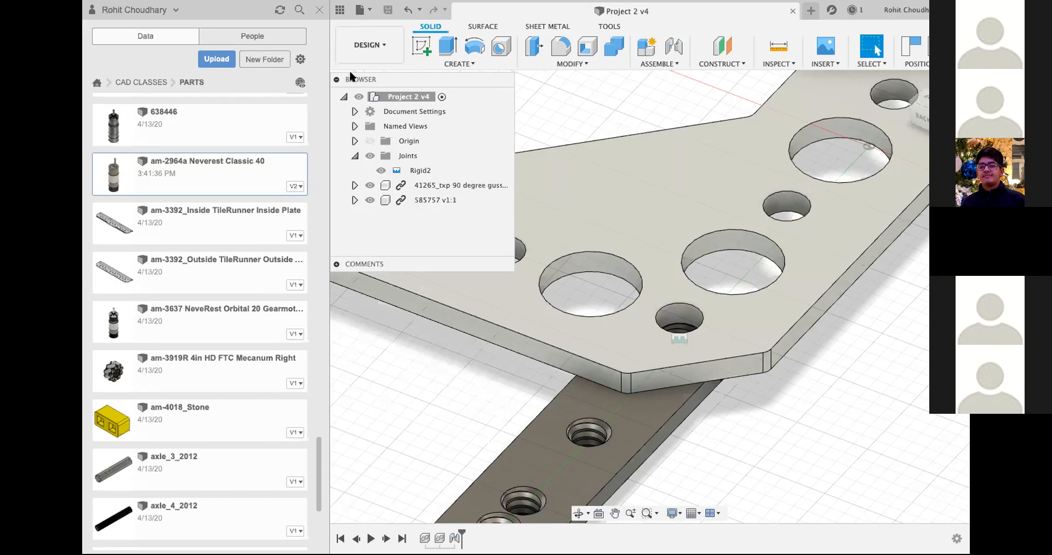
mouse_move(348, 69)
mouse_down()
mouse_move(338, 69)
mouse_move(350, 62)
mouse_move(349, 73)
mouse_up()
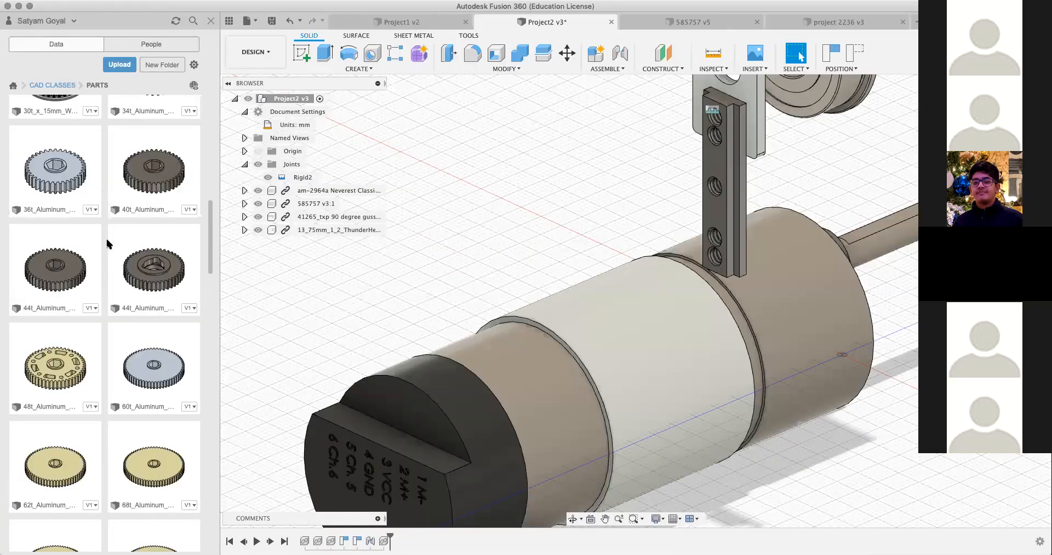
Step: Copy the am-3392_Outside TileRunner Outside Plate from PARTS into your own named folder under CAD CLASSES > Projects
scroll(108, 256, down, 10)
scroll(110, 265, down, 8)
scroll(111, 261, up, 4)
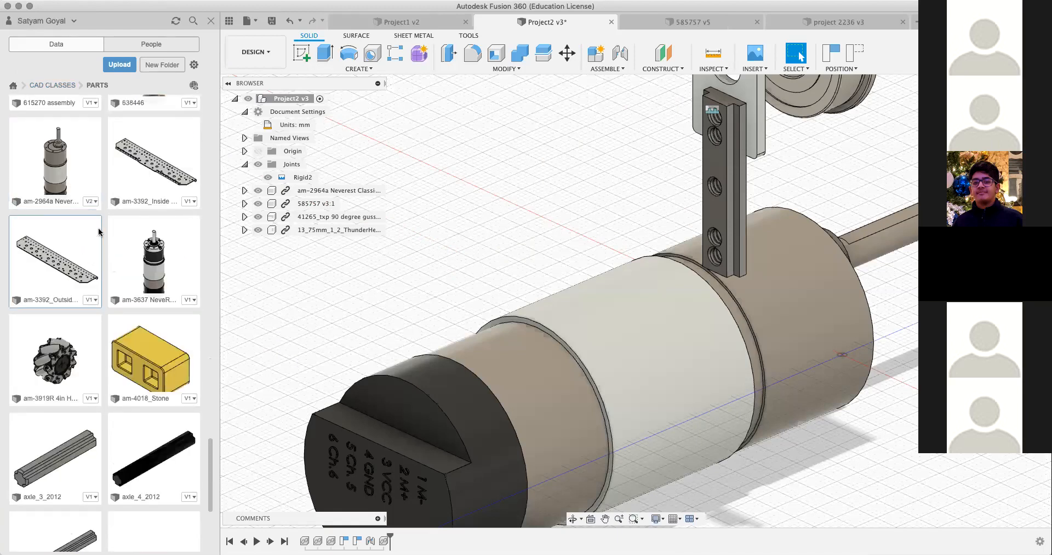
scroll(88, 301, up, 2)
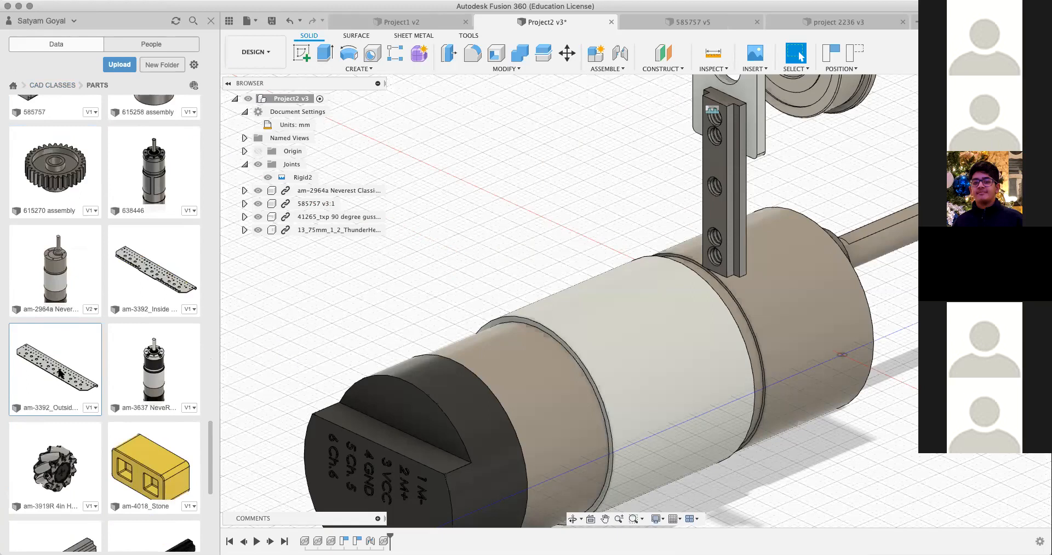
right_click(60, 372)
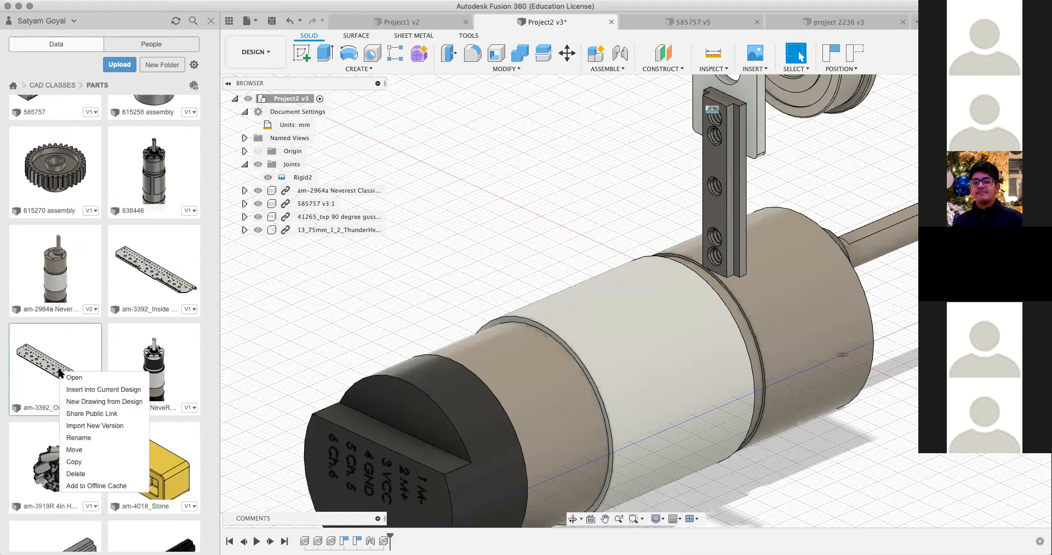
click(73, 462)
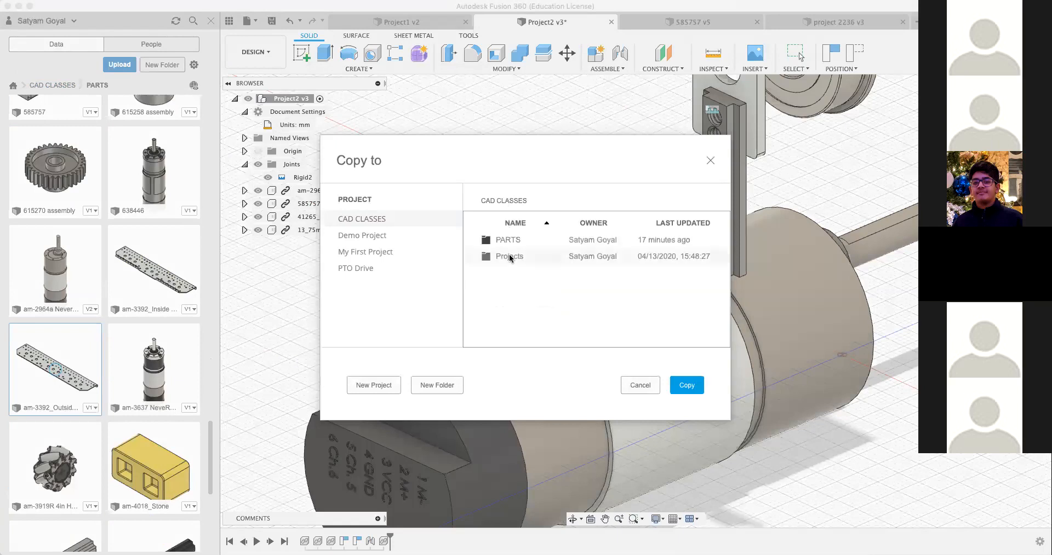
double_click(509, 255)
scroll(529, 337, down, 1)
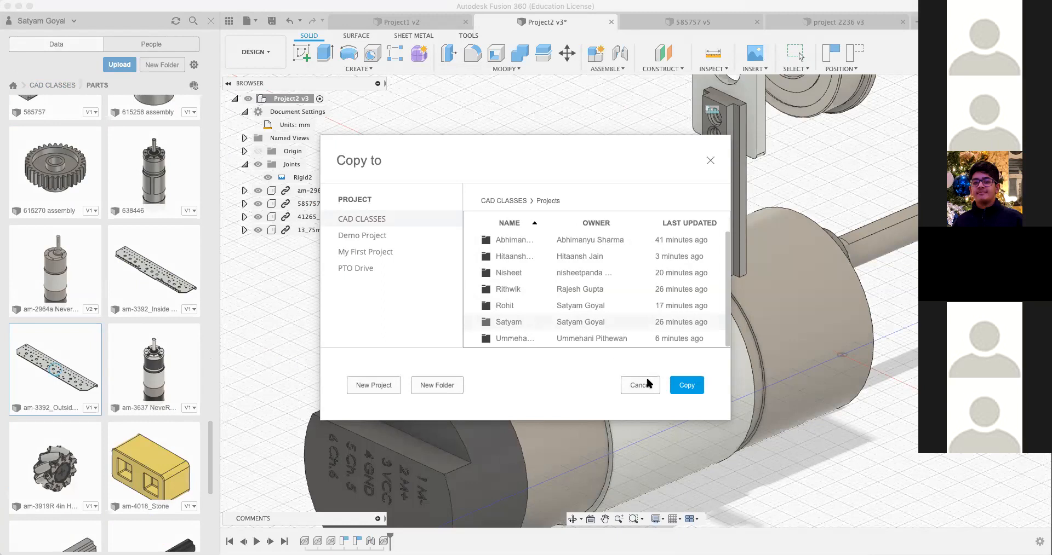
click(688, 386)
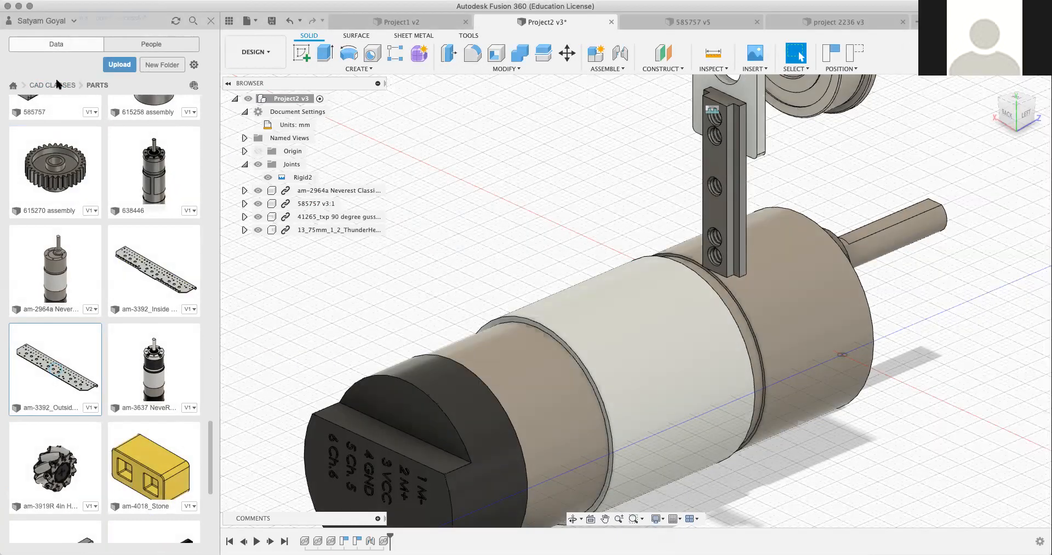
Step: Open your own named folder under CAD CLASSES > Projects to reach the copied outside plate
click(63, 97)
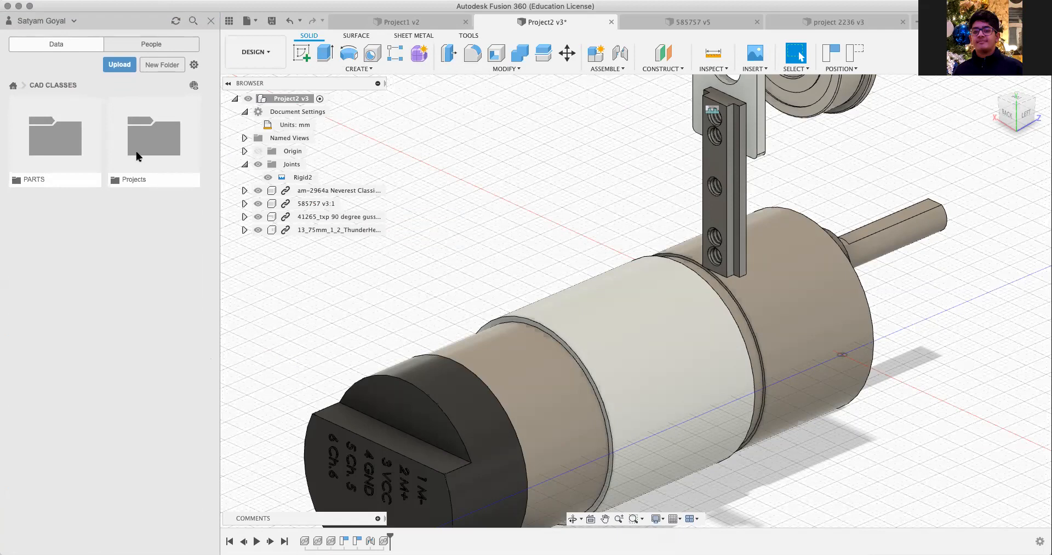
click(122, 151)
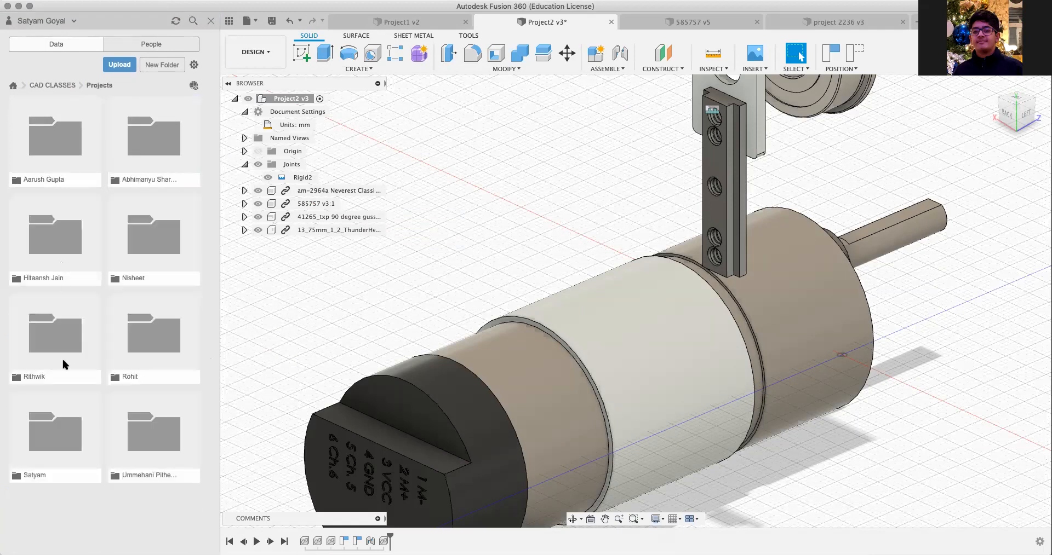
click(64, 424)
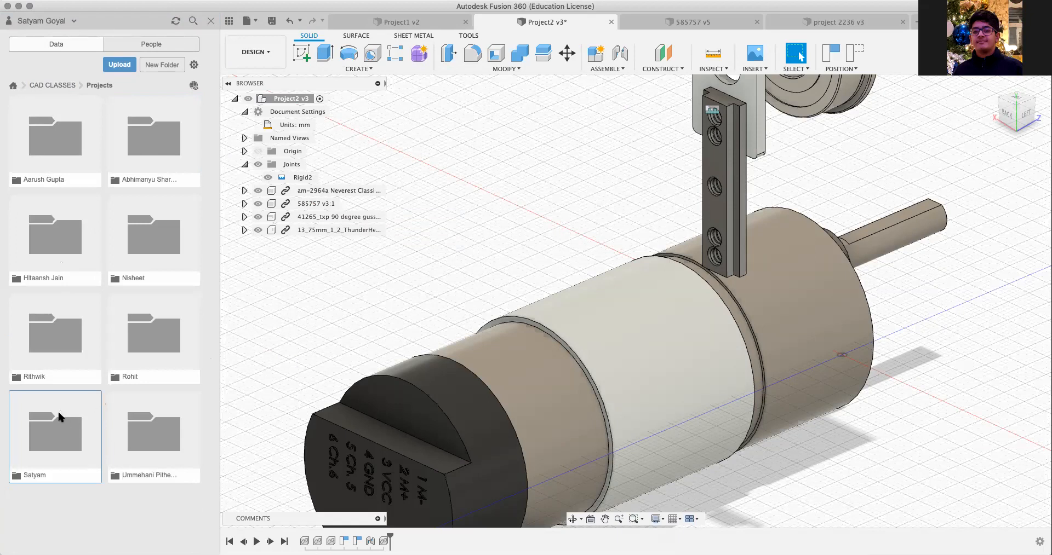
click(58, 410)
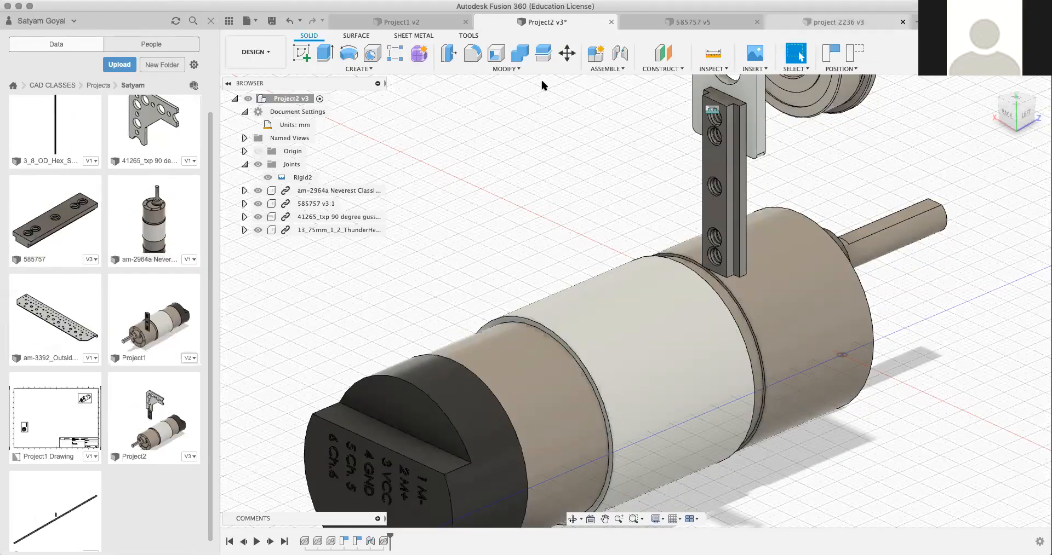
click(655, 257)
click(536, 191)
scroll(58, 335, up, 2)
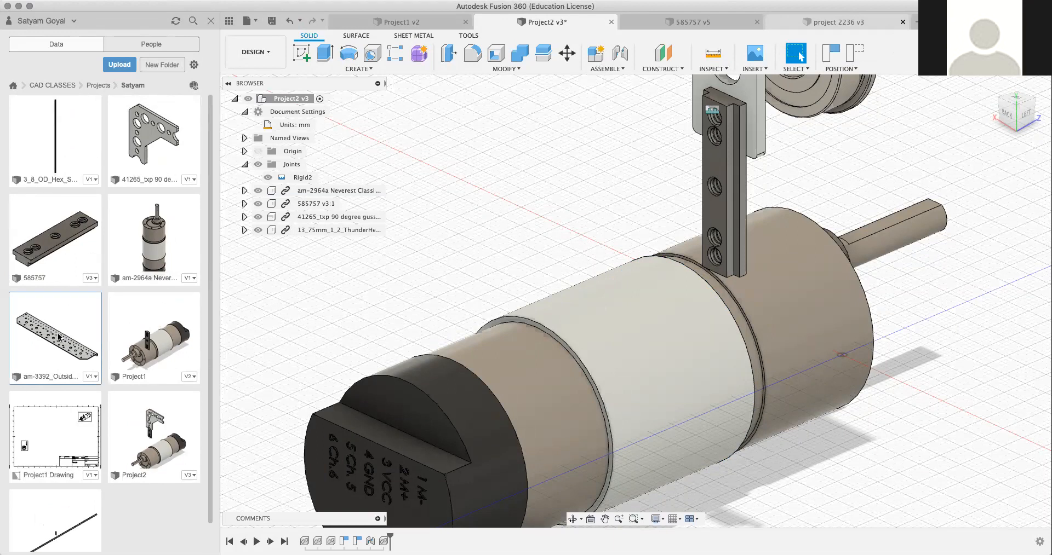
Step: Close the Project1 design, and save and close the Project2 design
right_click(58, 335)
click(539, 31)
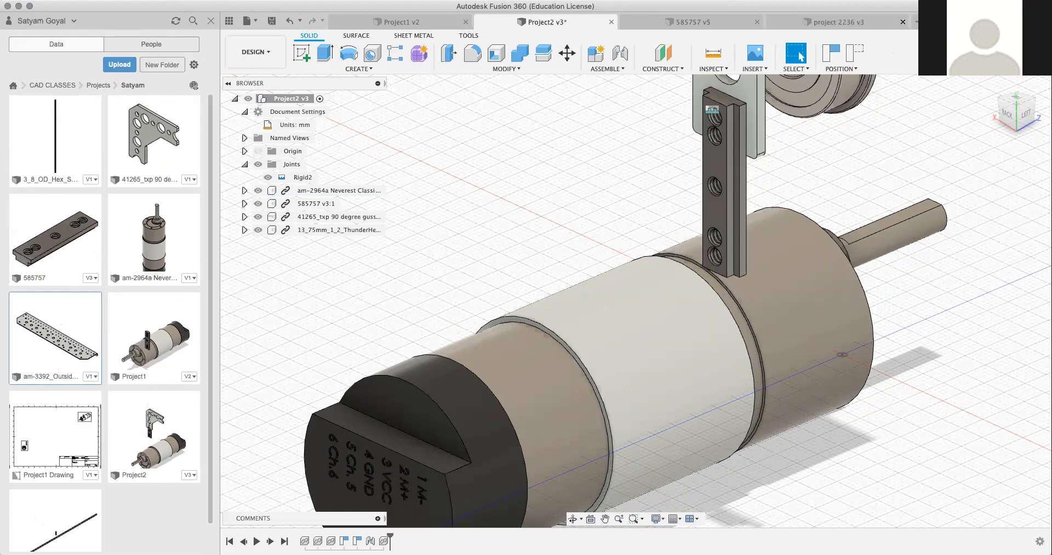
click(464, 26)
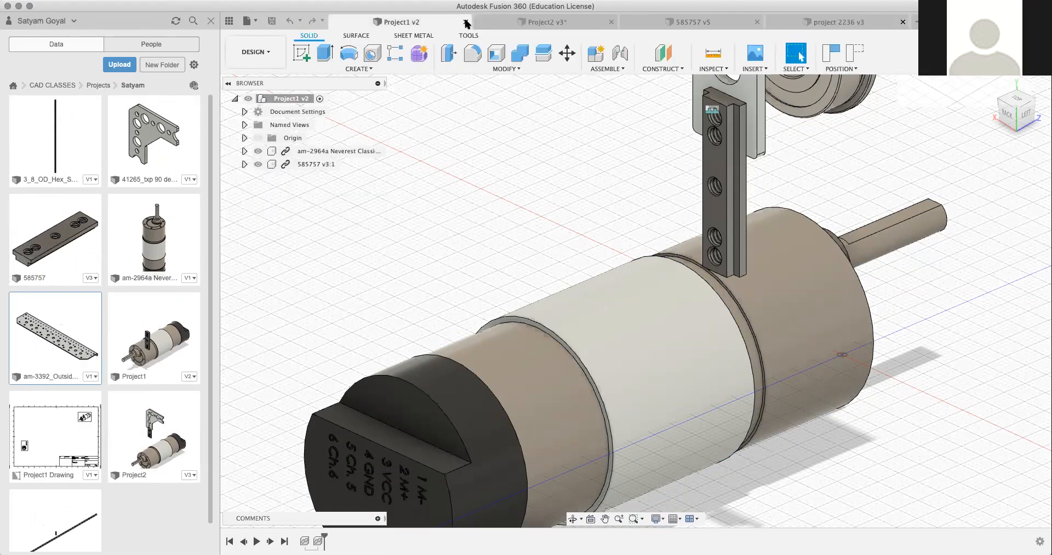
click(466, 23)
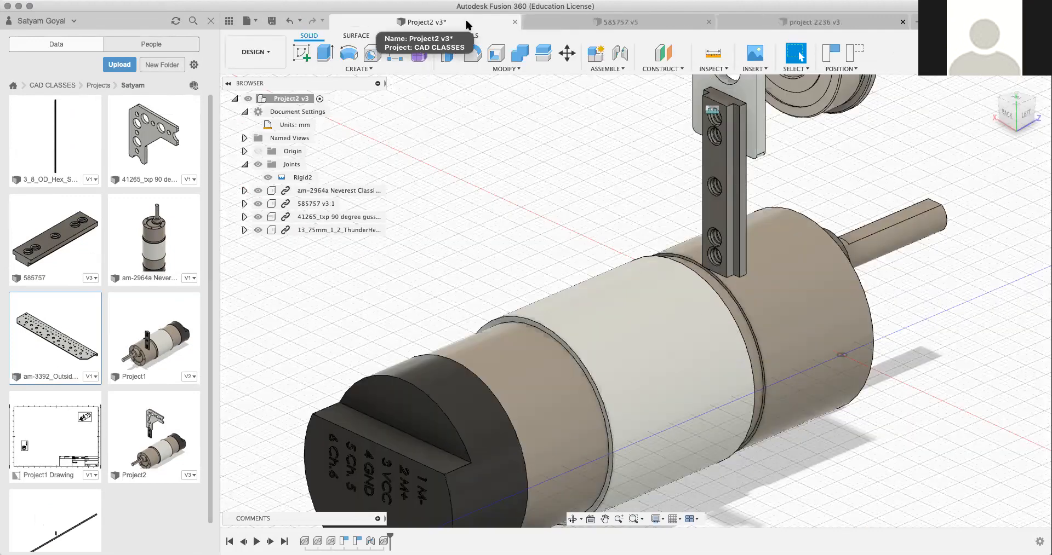
key(super+s)
click(529, 282)
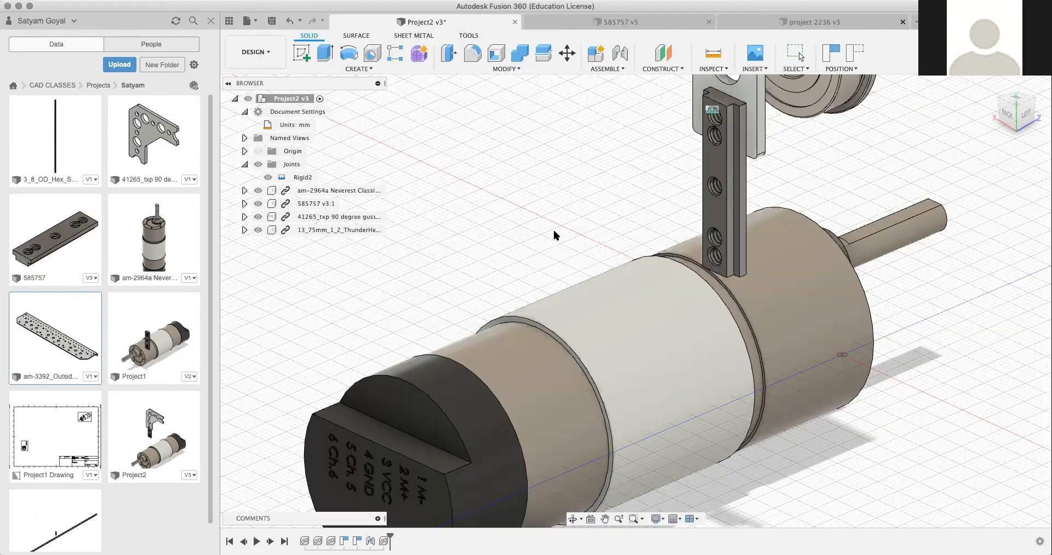
click(515, 22)
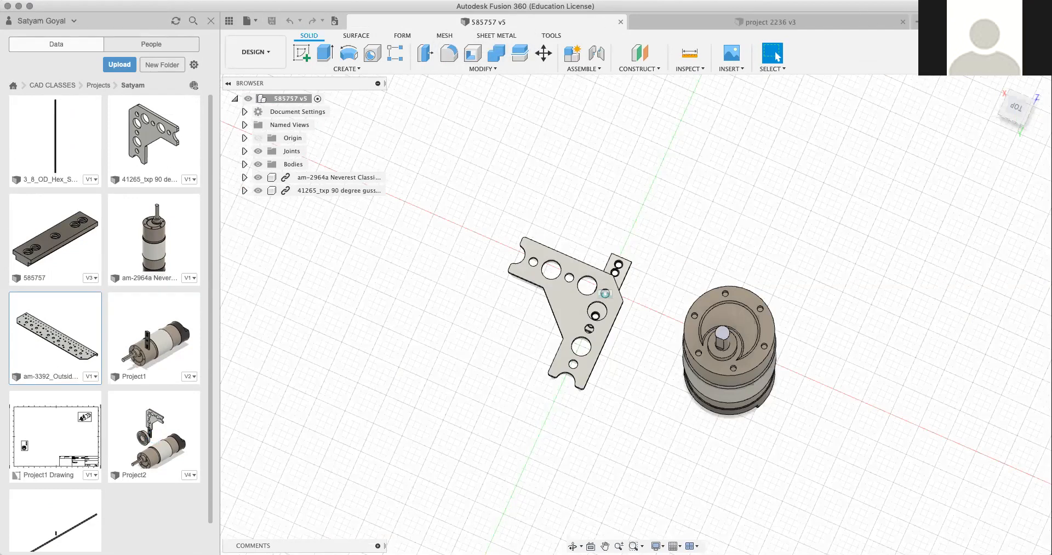
Step: Create a new design and try to insert the am-3392 outside plate into it while it is unsaved
click(914, 22)
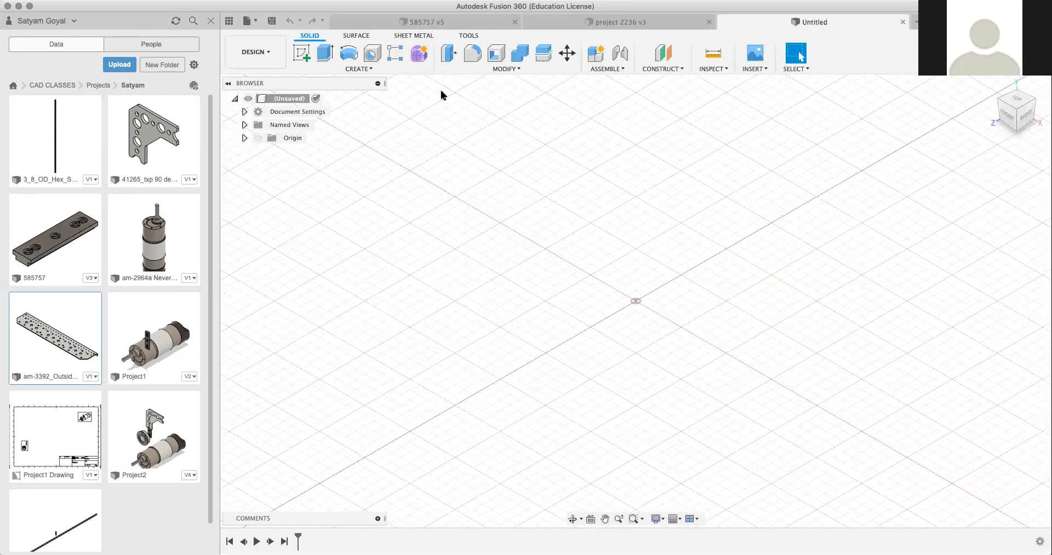
right_click(61, 361)
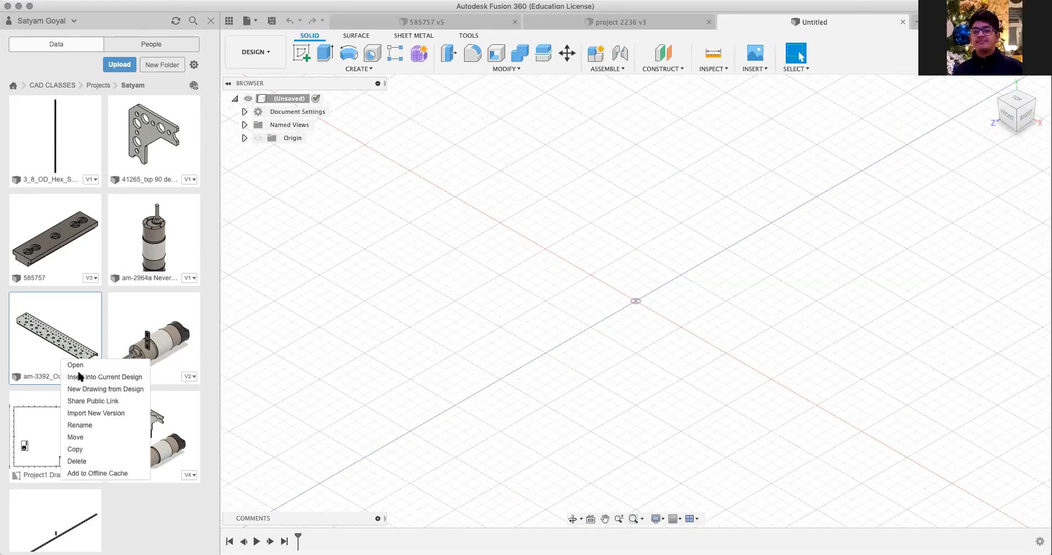
click(76, 377)
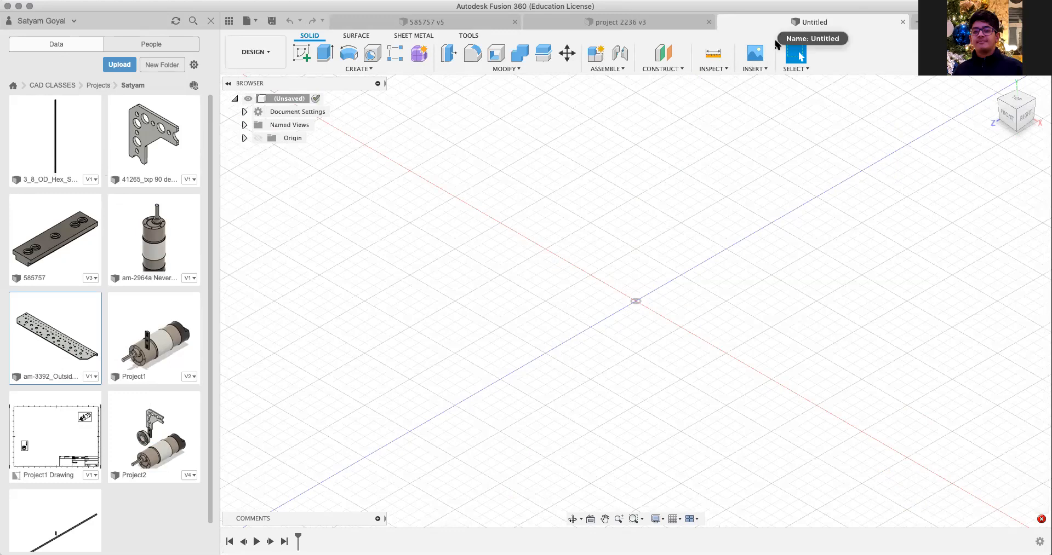
Step: Save the new design as "Project 5" in your own named folder under CAD CLASSES > Projects
key(super+s)
text(Project 5)
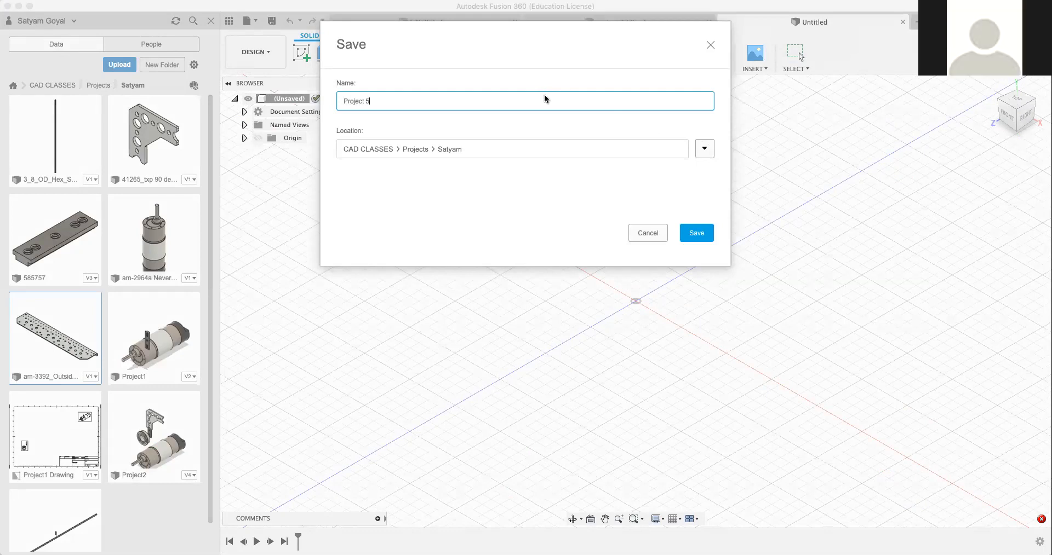
key(Return)
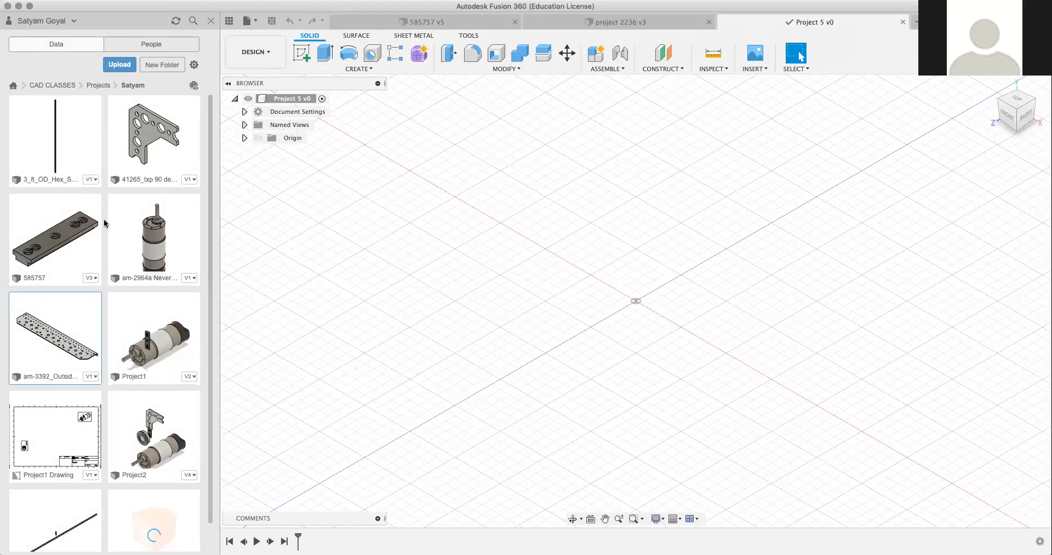
Step: Insert the am-3392 outside plate into Project 5 at its default position, without moving it
right_click(64, 336)
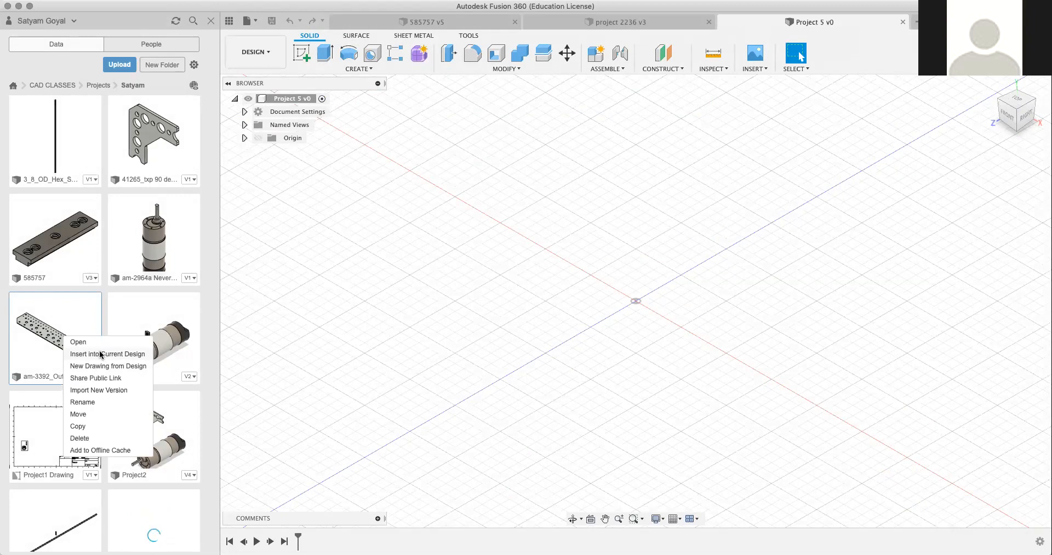
click(100, 355)
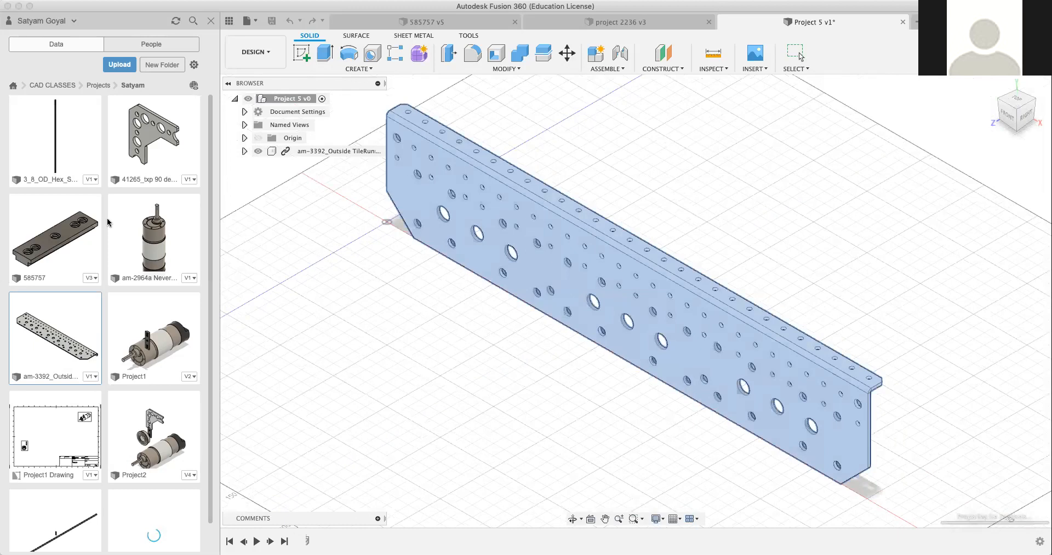
scroll(108, 222, down, 1)
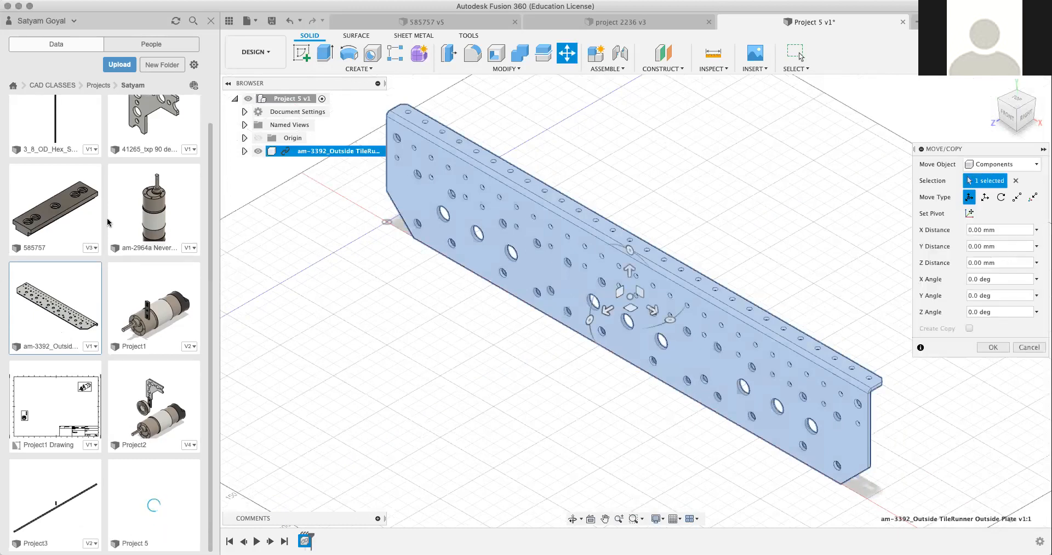
scroll(108, 221, up, 1)
key(Escape)
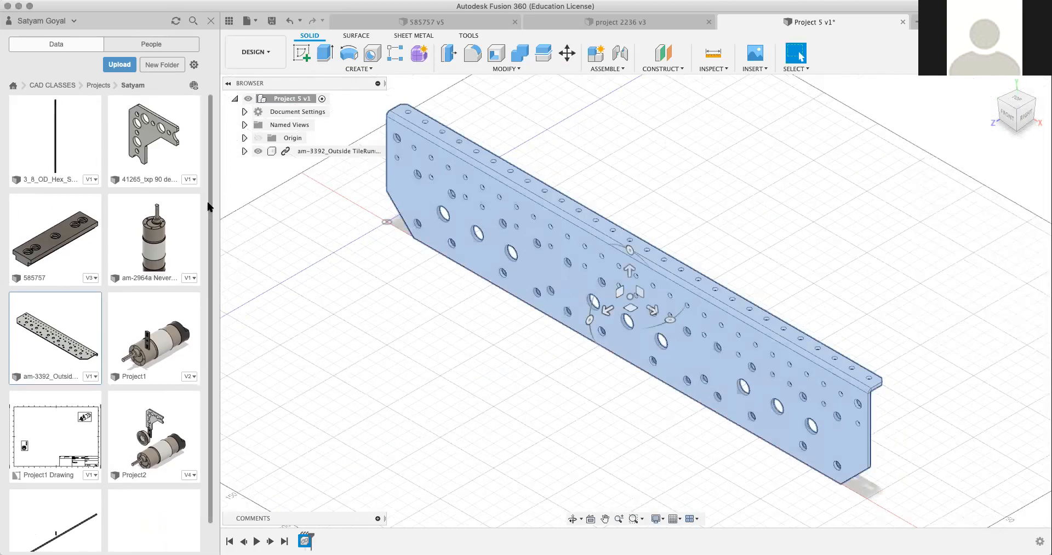
Step: Copy the 13_75mm_1_2 flanged bearing from PARTS into your own named folder under CAD CLASSES > Projects
click(52, 85)
double_click(43, 144)
scroll(63, 198, down, 3)
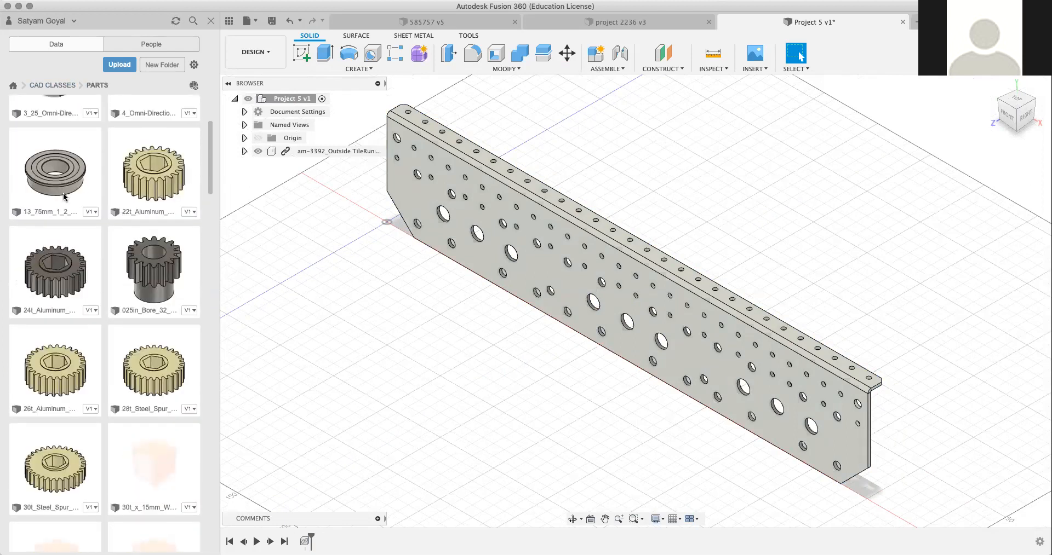
right_click(63, 188)
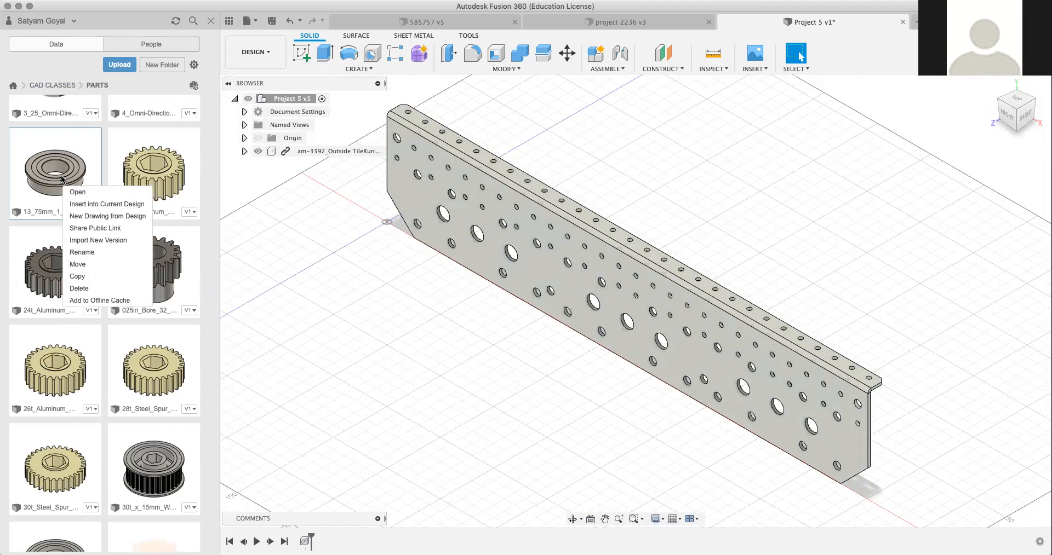
click(77, 276)
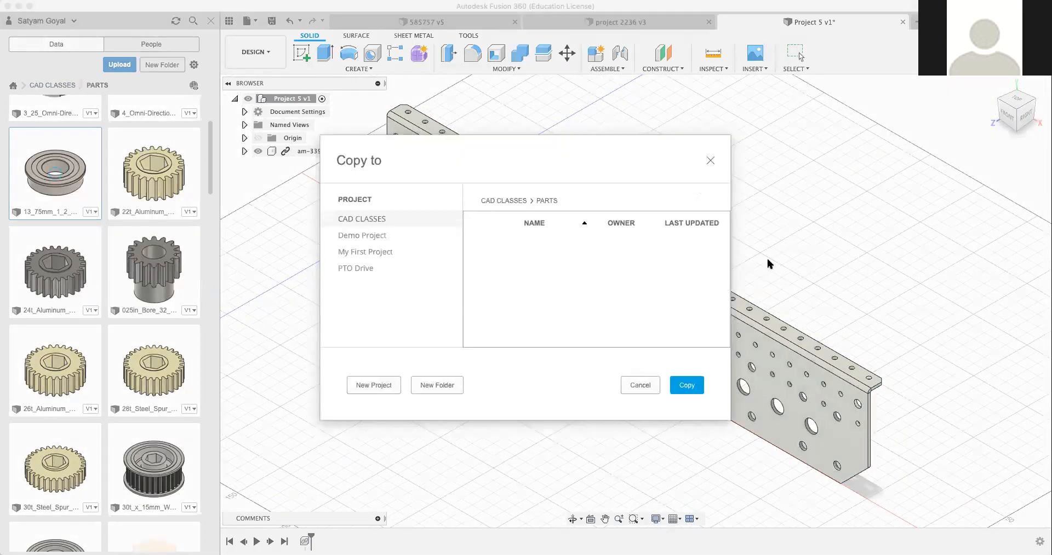
click(509, 201)
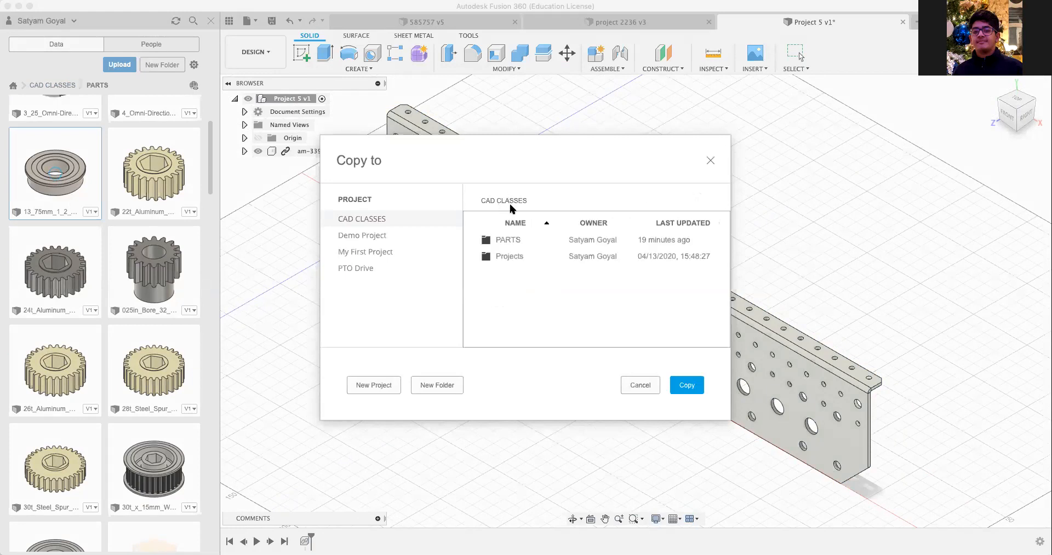
double_click(524, 255)
scroll(524, 274, down, 1)
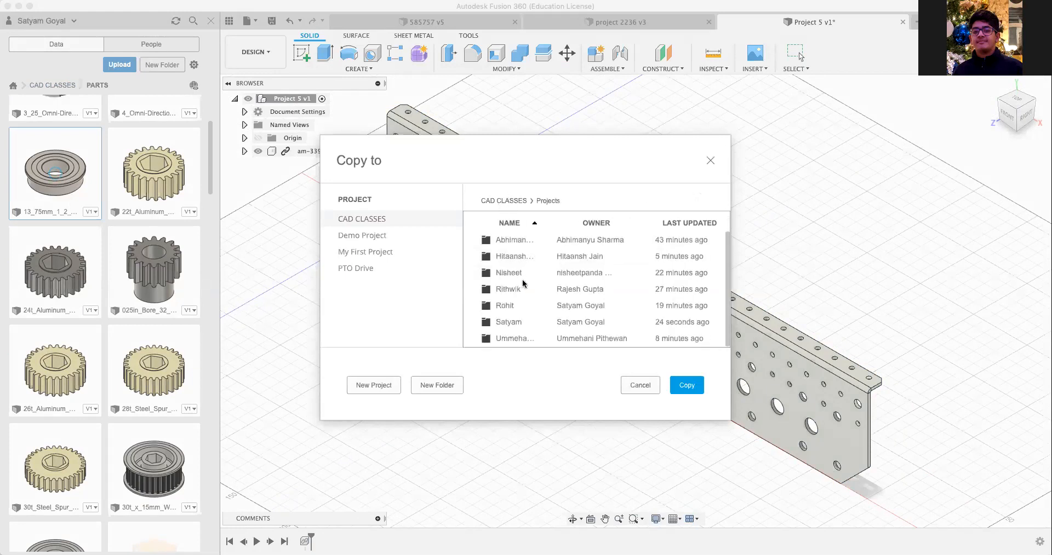
click(686, 386)
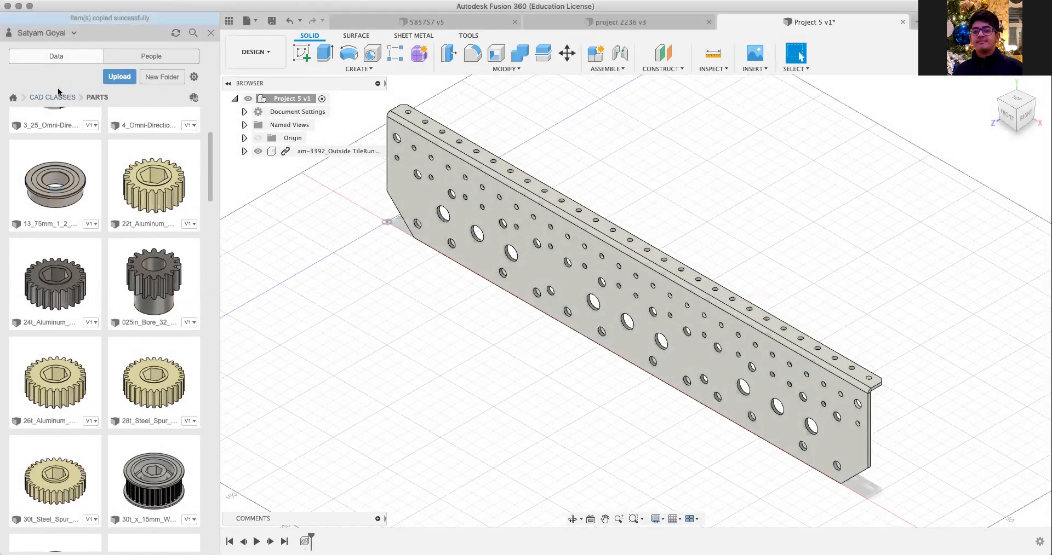
Step: Return to your own named folder under CAD CLASSES > Projects, where the bearing was copied
click(59, 97)
click(139, 147)
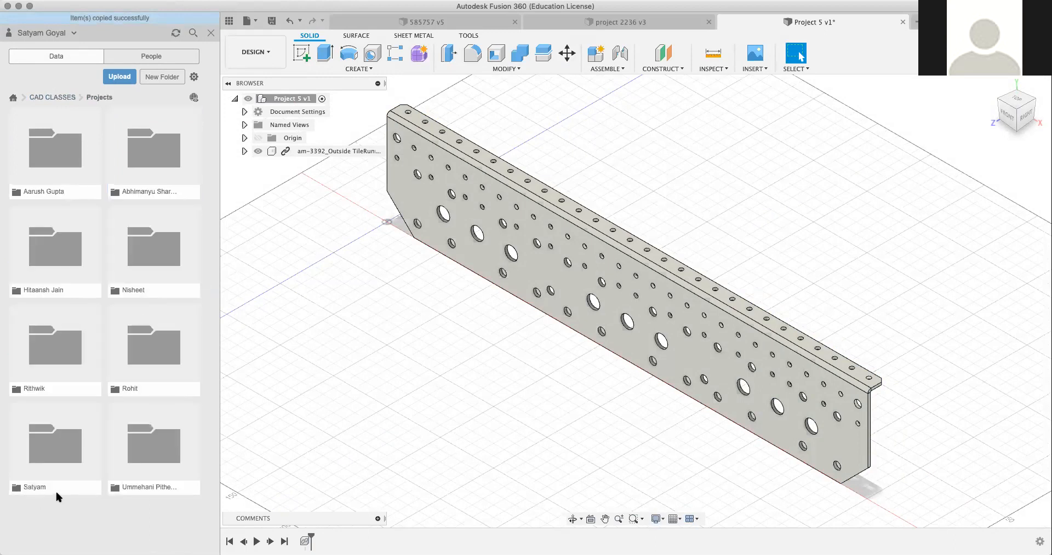
click(42, 447)
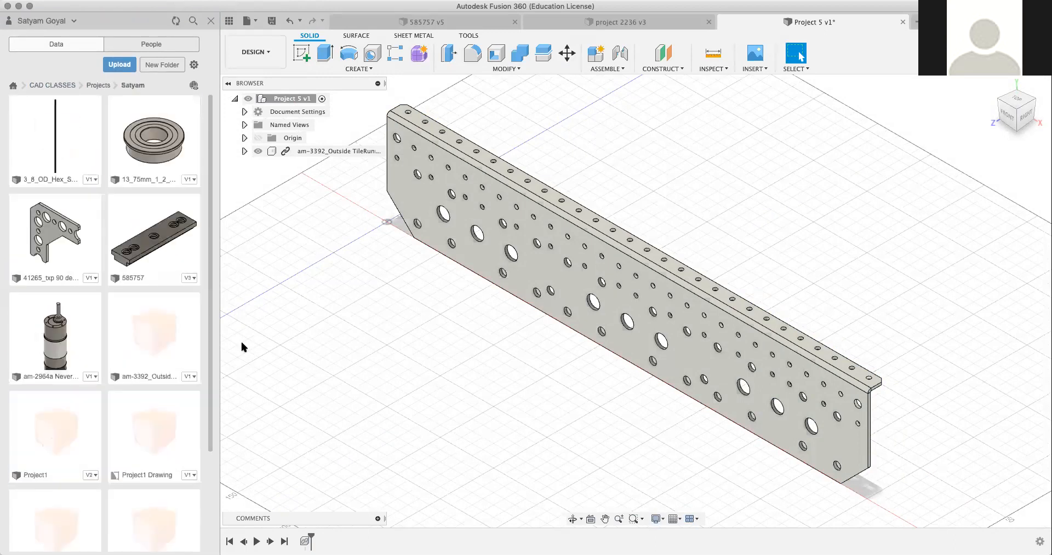
Step: Insert the 13_75mm_1_2 flanged bearing into Project 5, offset about 3.3 mm in X and -123.5 mm in Y
right_click(157, 144)
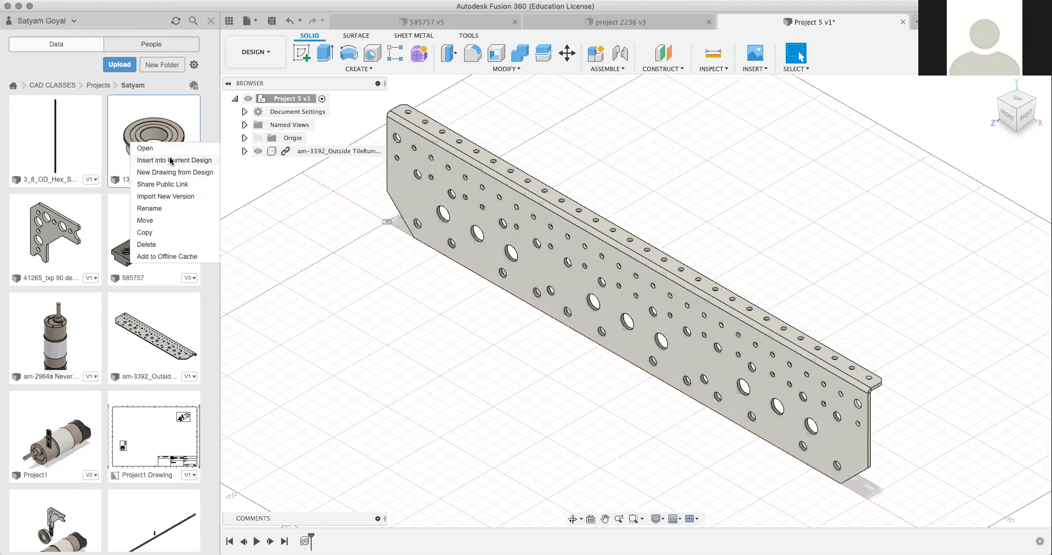
click(171, 161)
drag(423, 219, 426, 363)
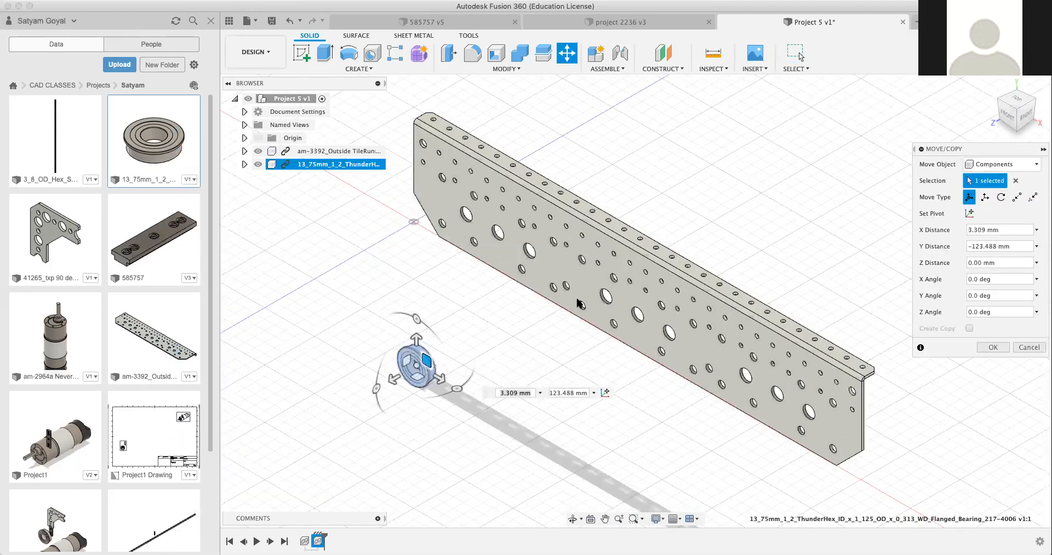
key(Return)
Step: Reposition the flanged bearing freely, raising it to float in front of the outside plate
scroll(470, 299, up, 5)
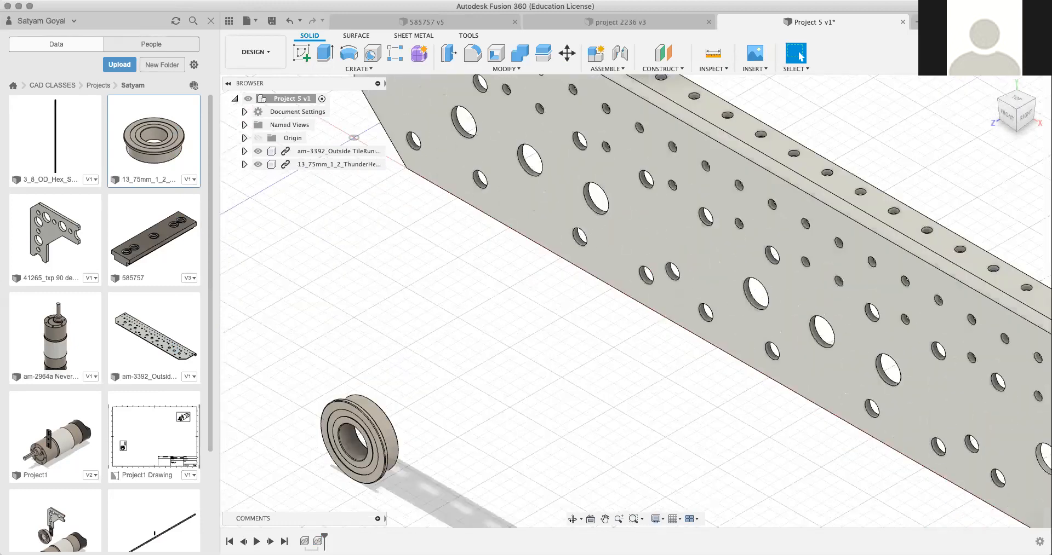
drag(1014, 110, 1021, 109)
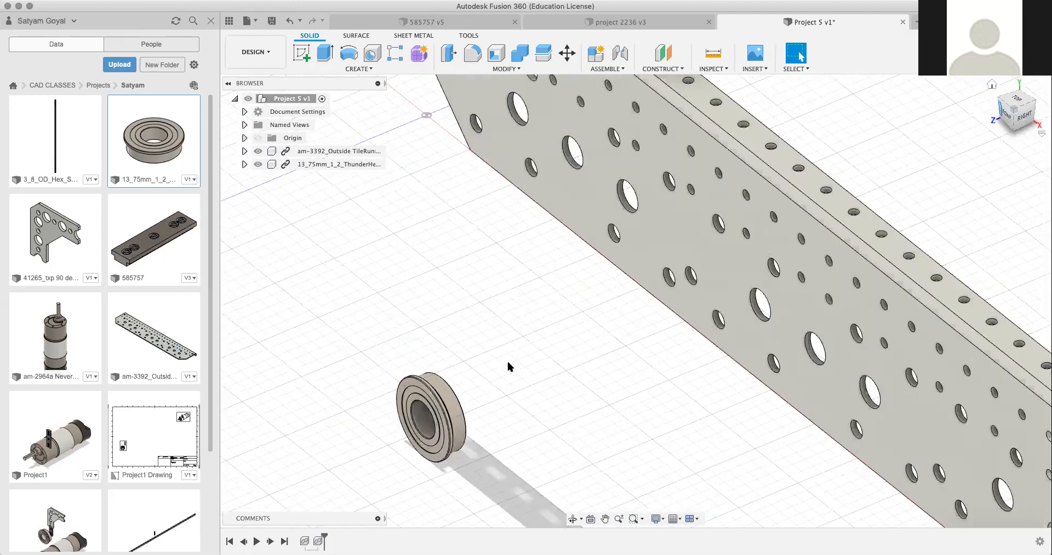
drag(441, 412, 455, 275)
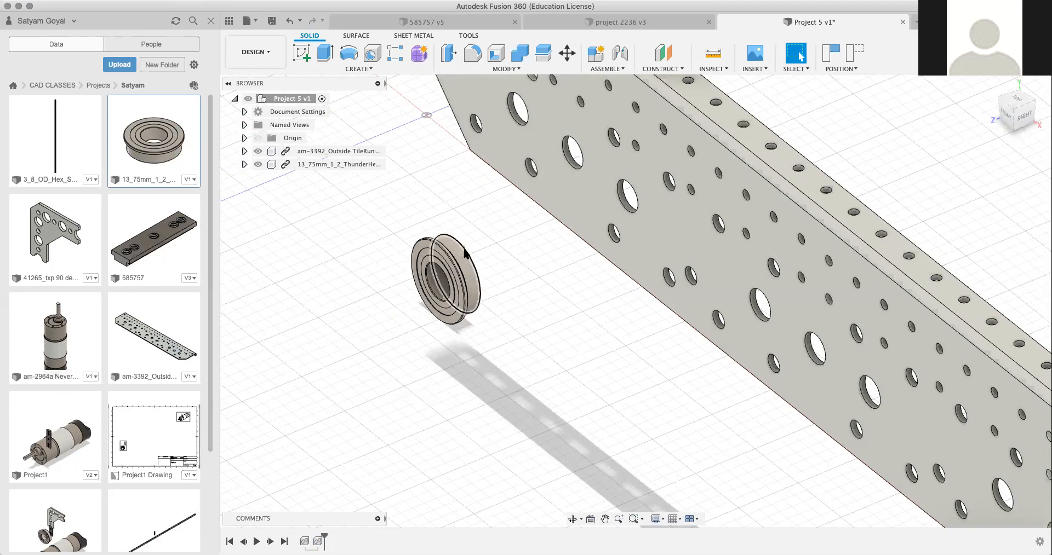
Step: Measure the outer circular edge of the bearing's body behind its flange
key(i)
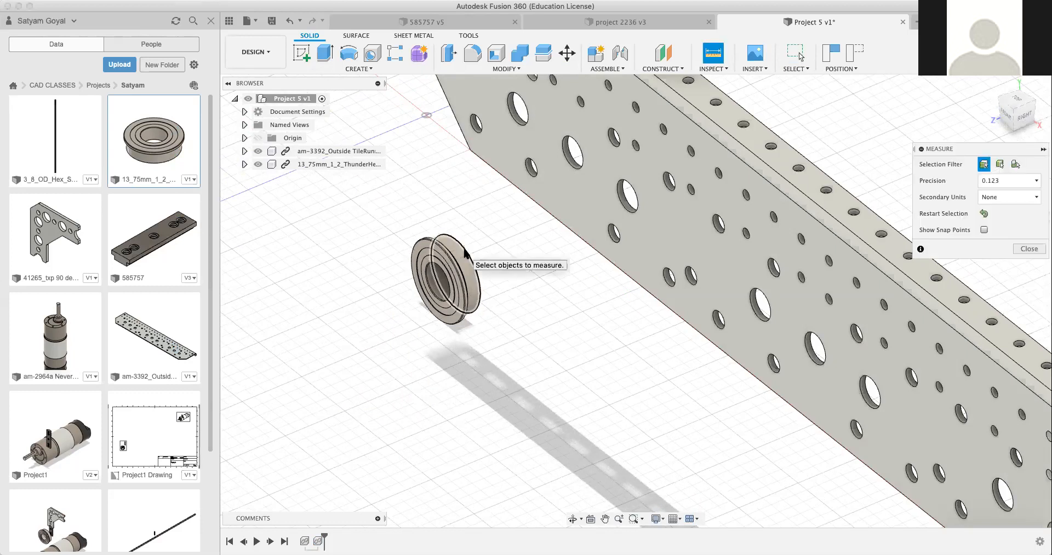
click(469, 258)
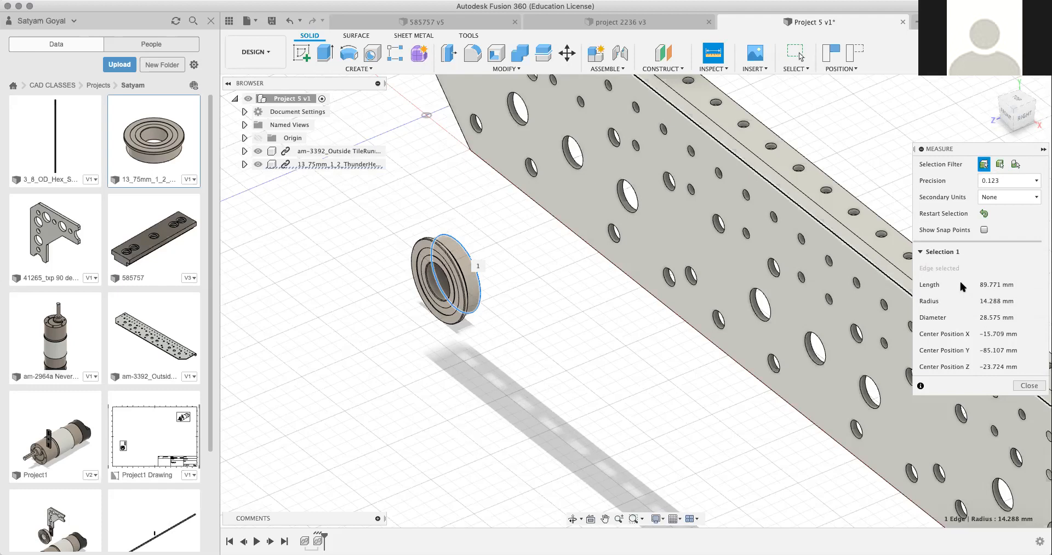
click(1030, 386)
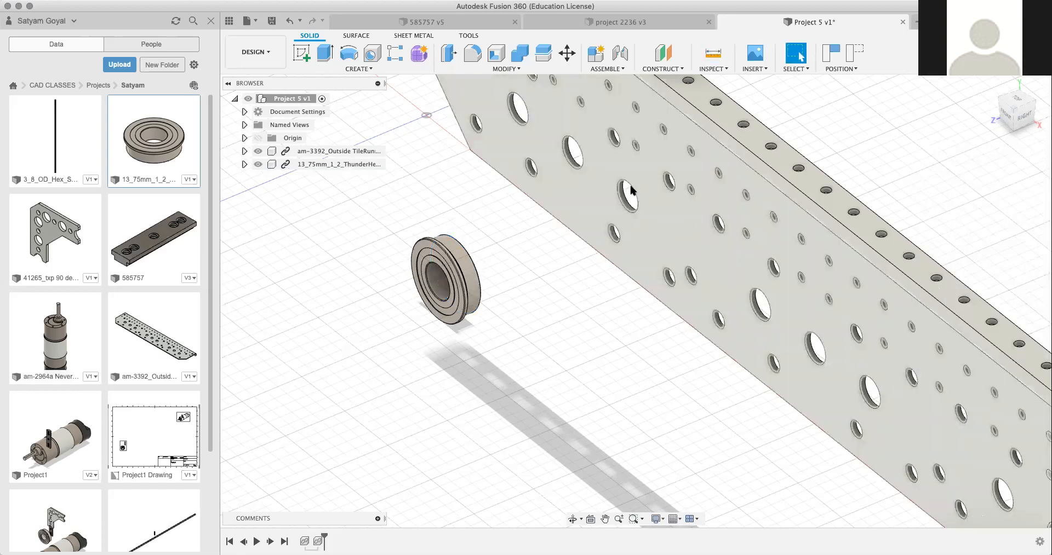
click(633, 175)
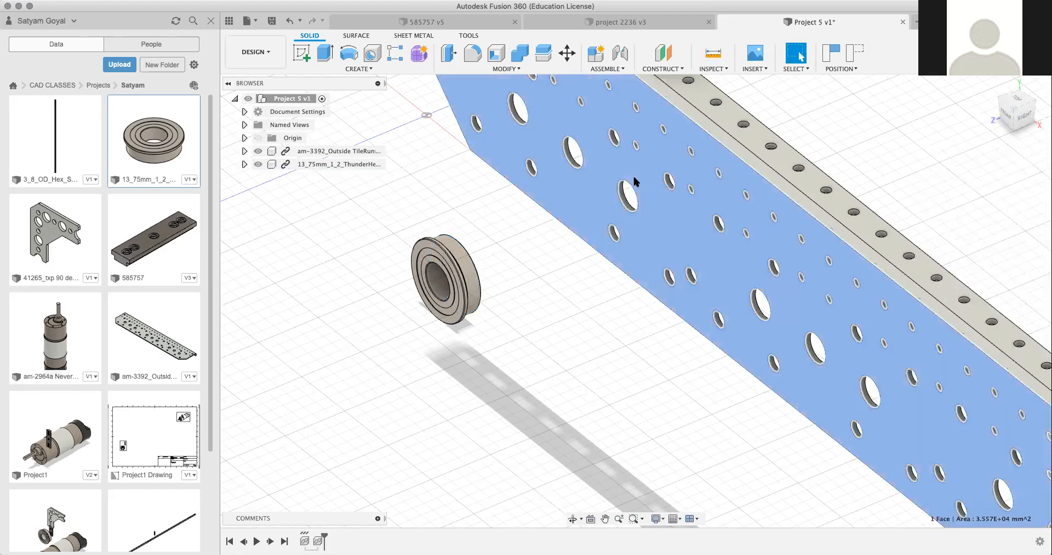
key(j)
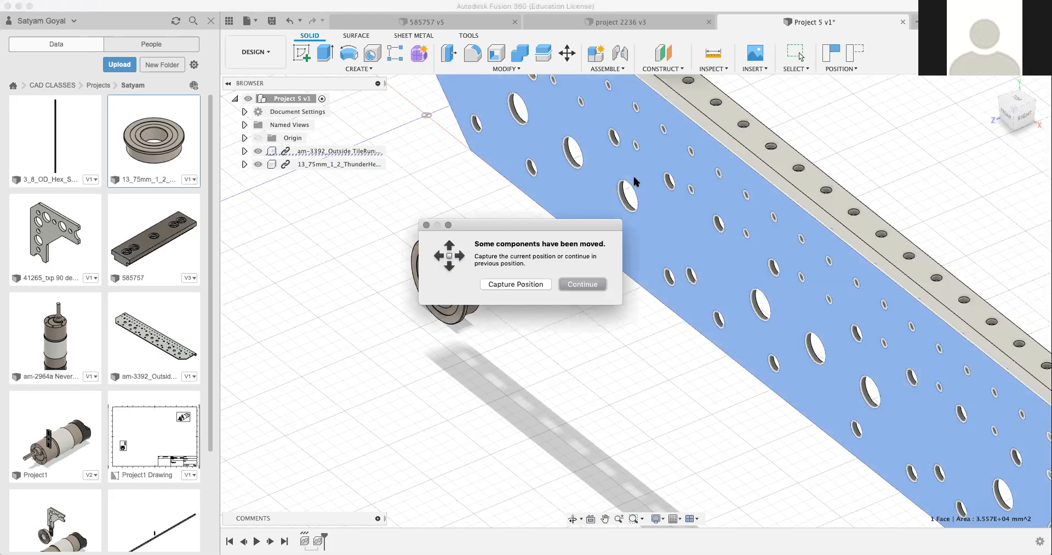
click(518, 284)
key(h)
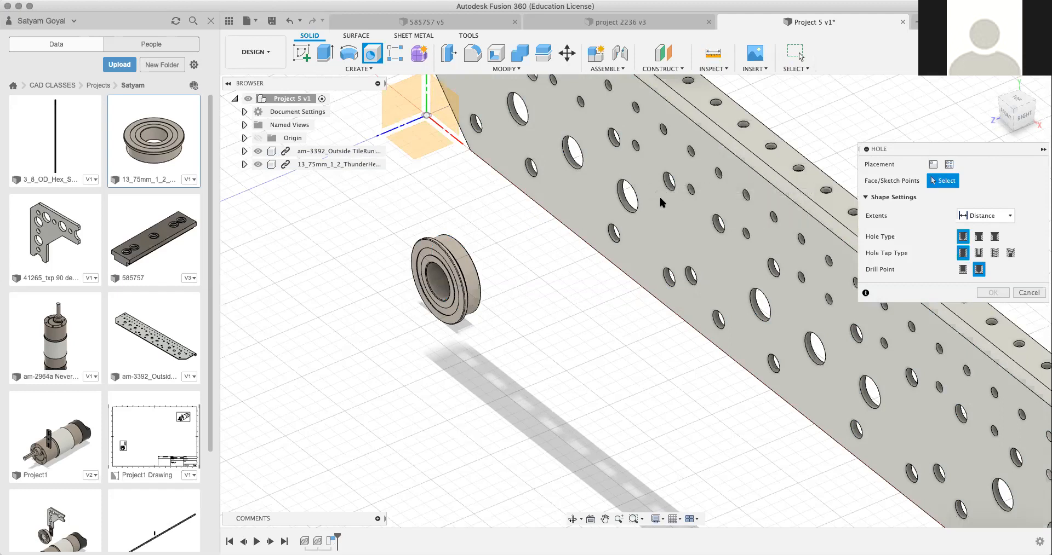
key(Escape)
scroll(627, 212, up, 2)
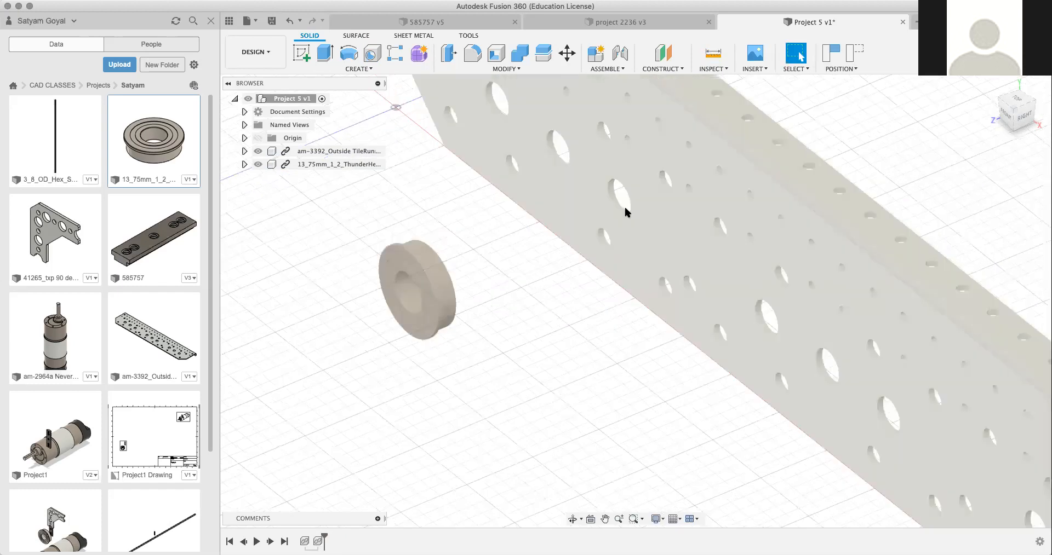
scroll(625, 208, down, 2)
click(625, 207)
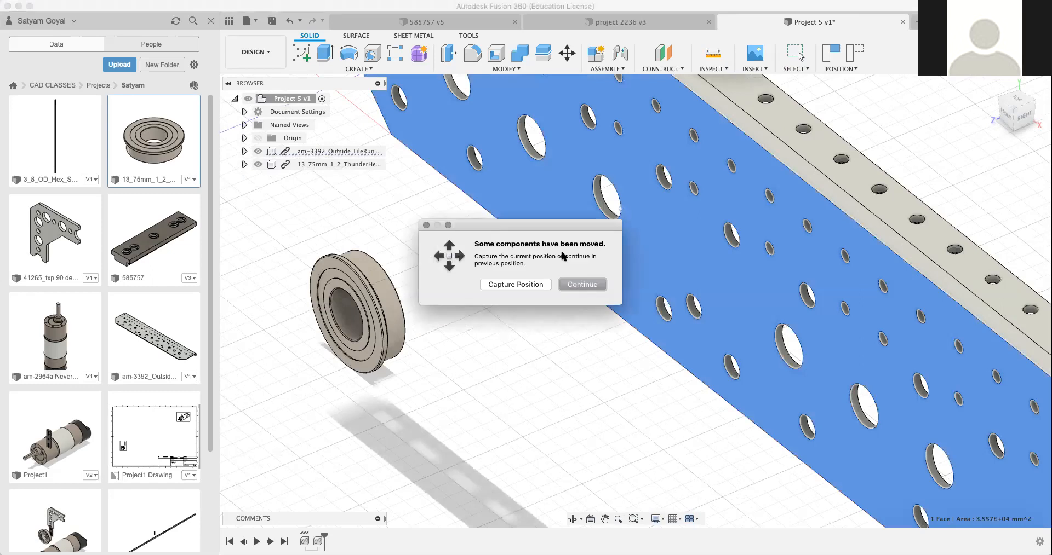
click(527, 292)
key(h)
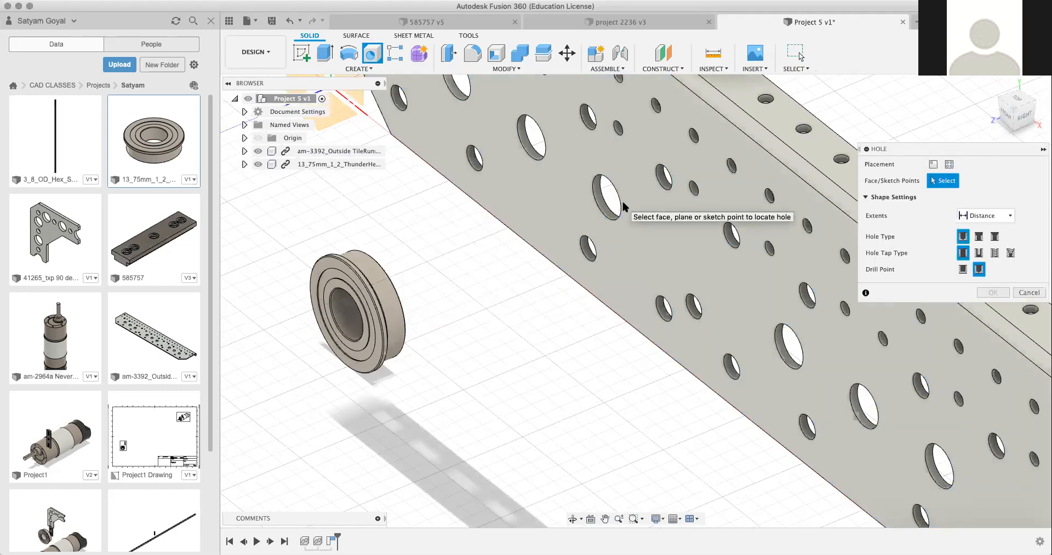
click(932, 164)
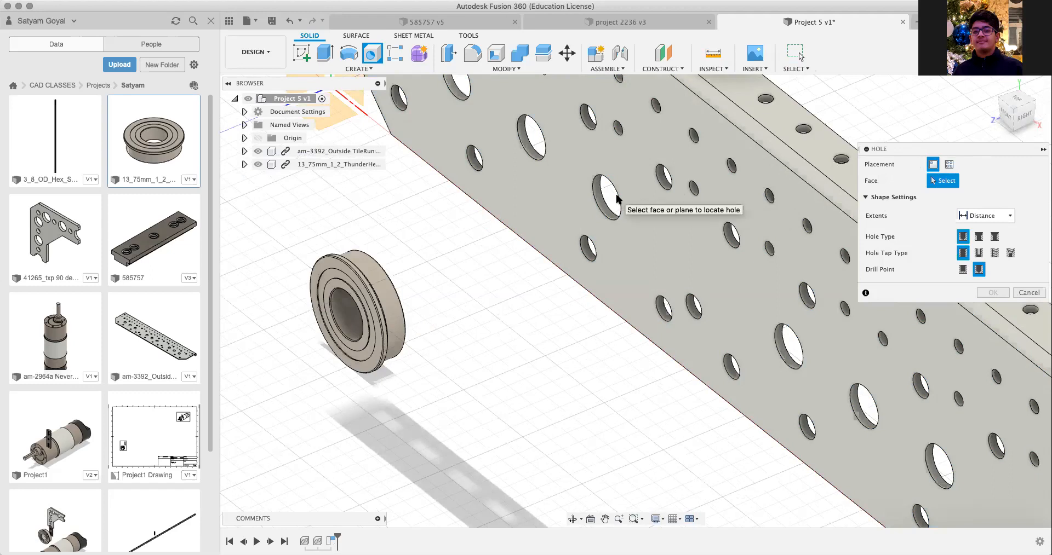
key(Escape)
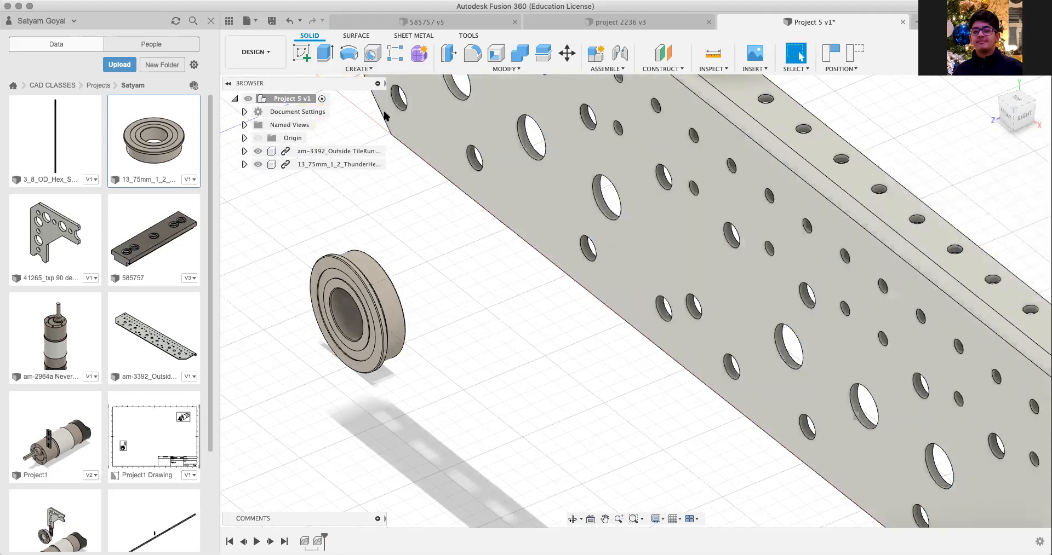
Step: Start a sketch on the outside plate's large perforated face, capturing the bearing's current position
click(302, 53)
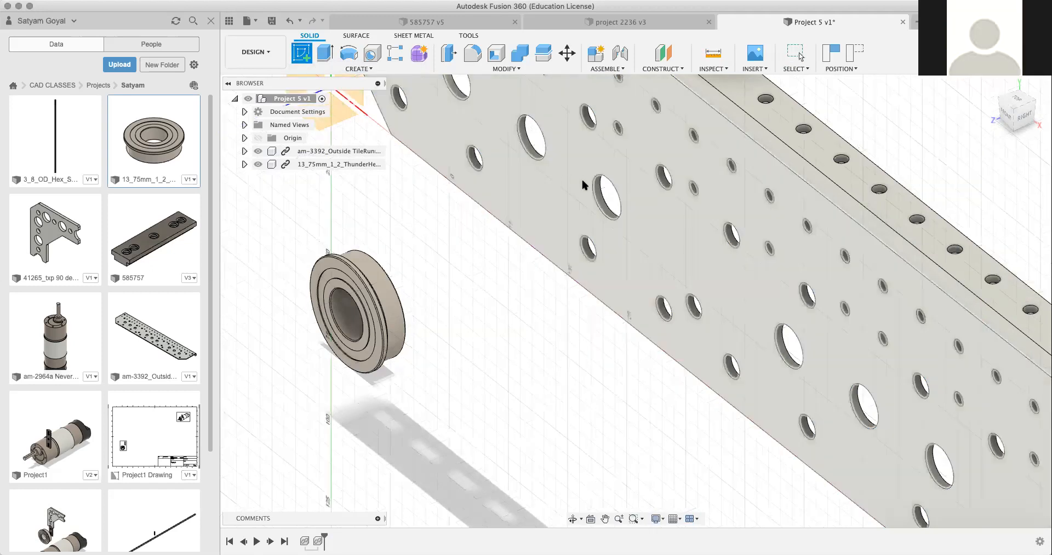
click(584, 185)
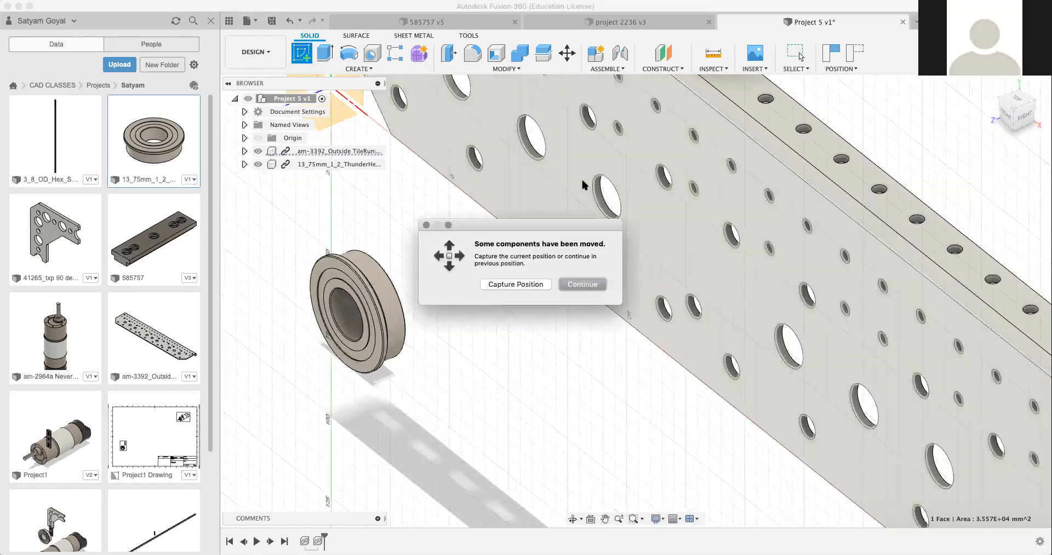
click(539, 287)
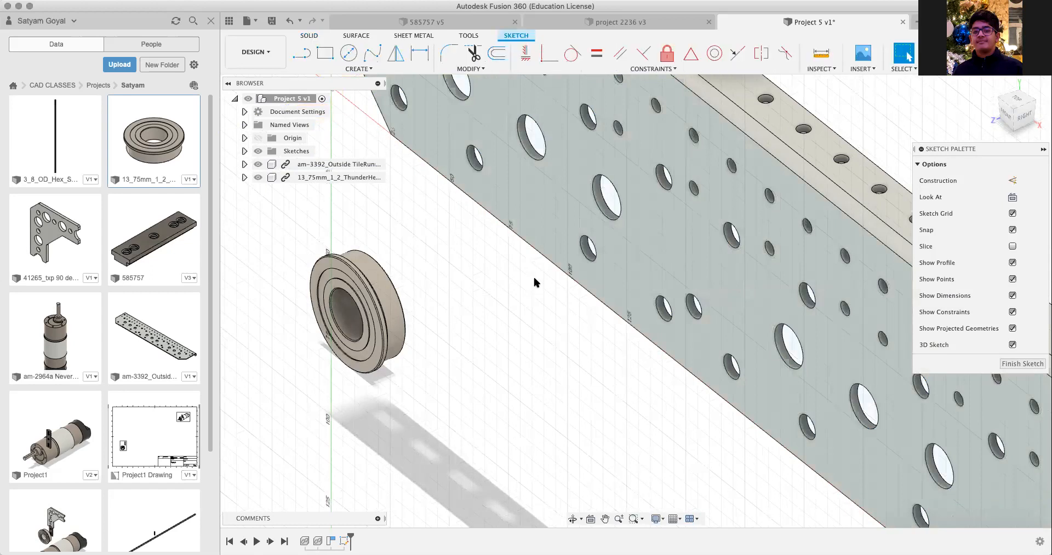
click(1011, 120)
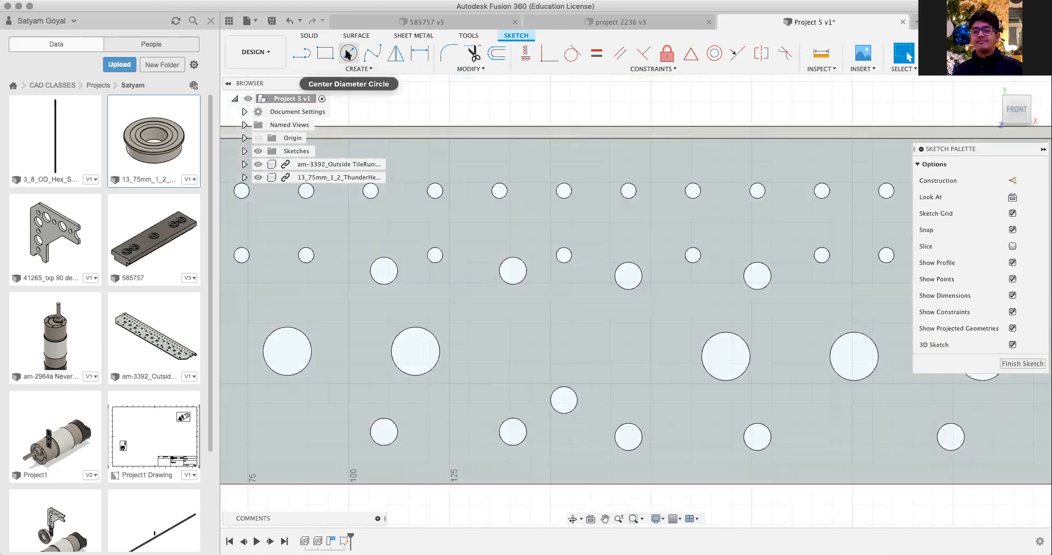
click(348, 54)
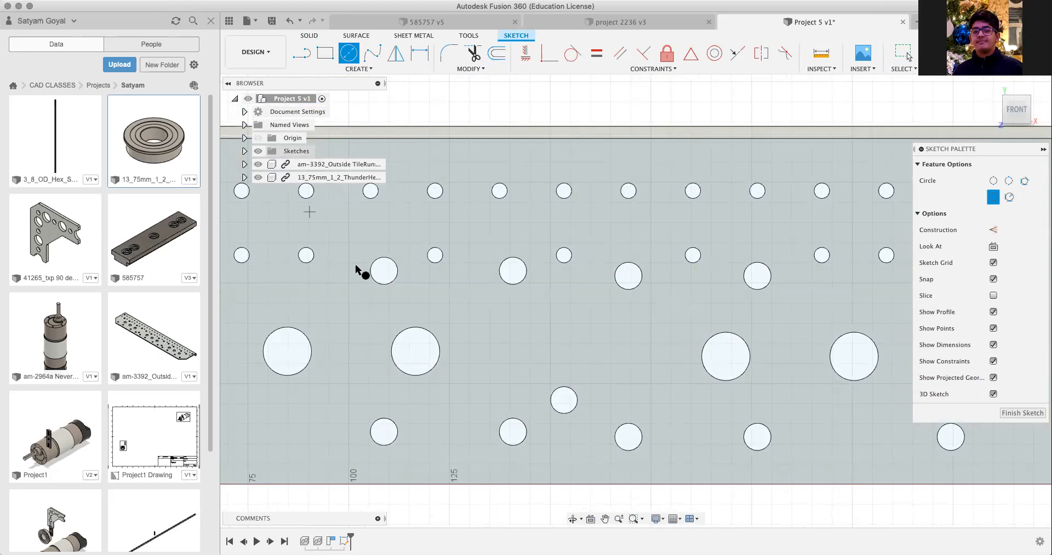
key(Escape)
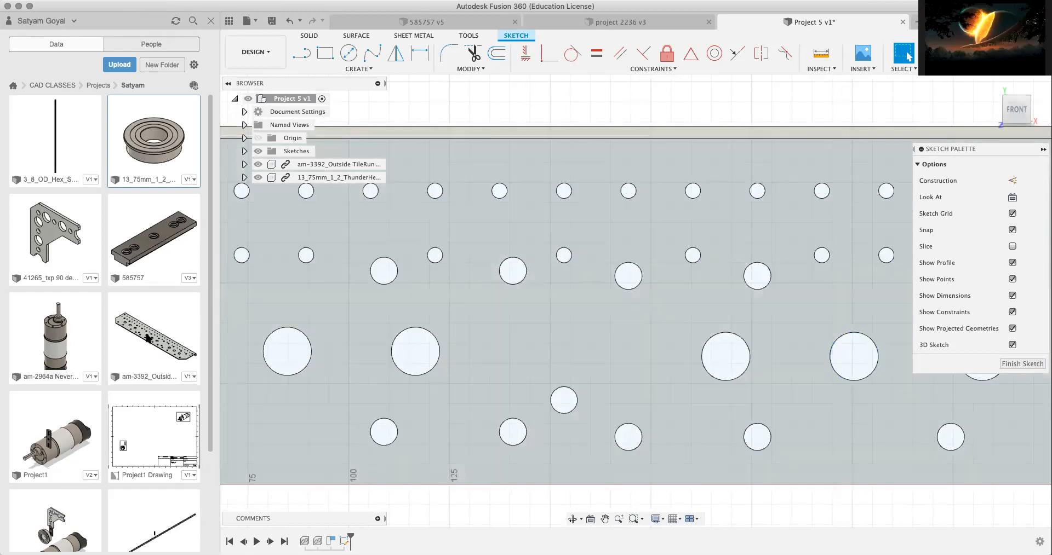
click(148, 338)
click(142, 151)
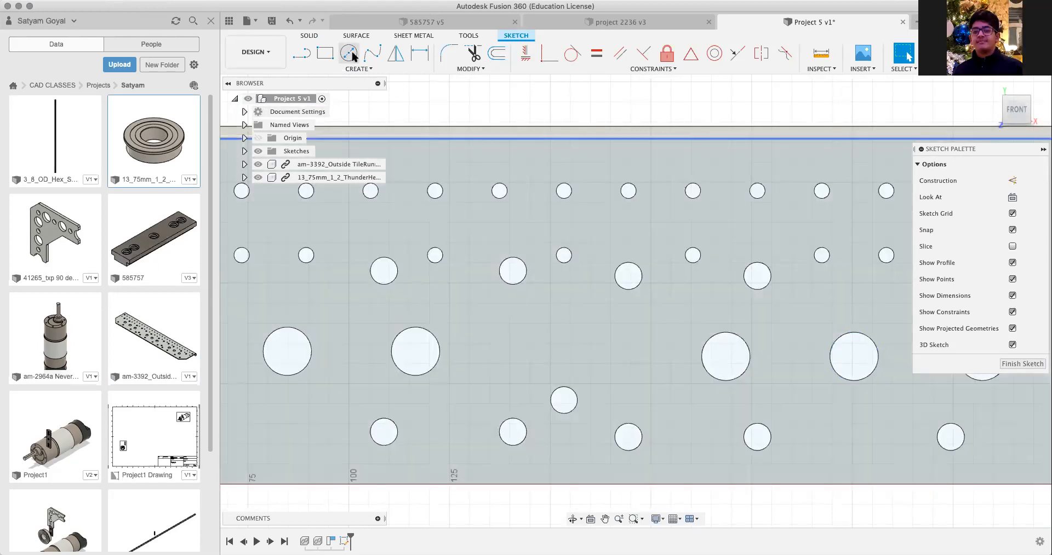
Step: Draw a center diameter circle about 24 mm across, concentric with the third large hole from the plate's origin end
click(348, 53)
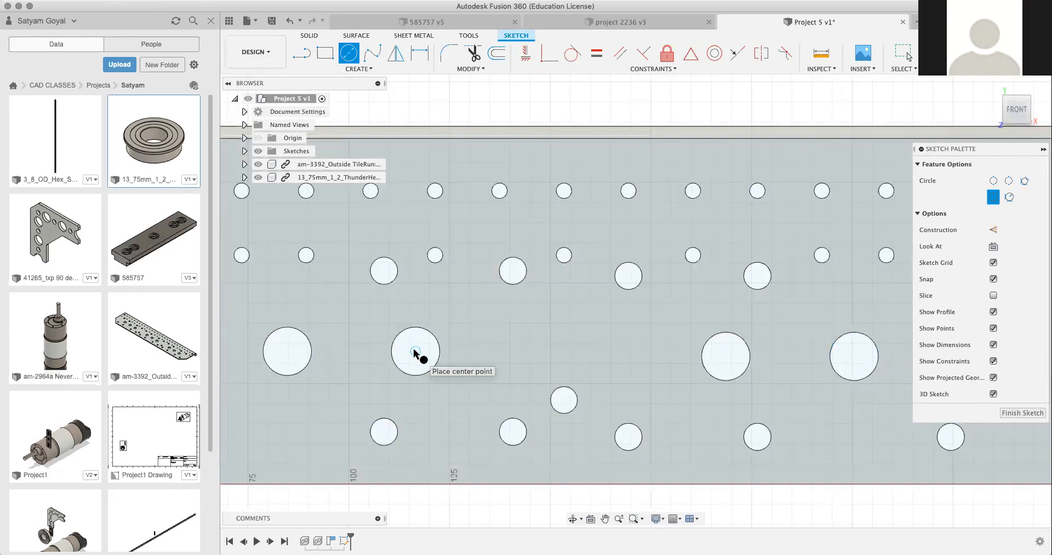
click(414, 352)
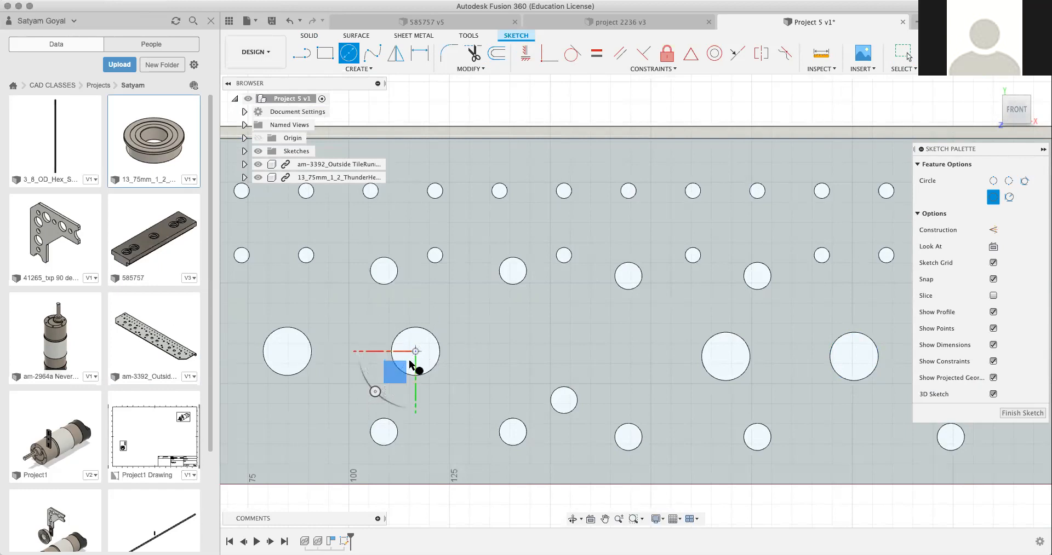
click(387, 391)
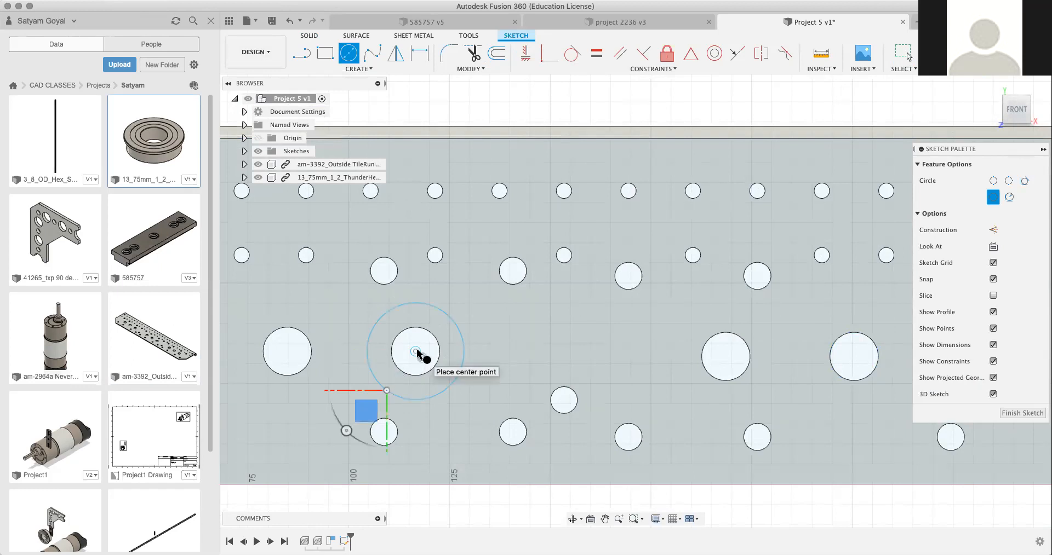
click(391, 394)
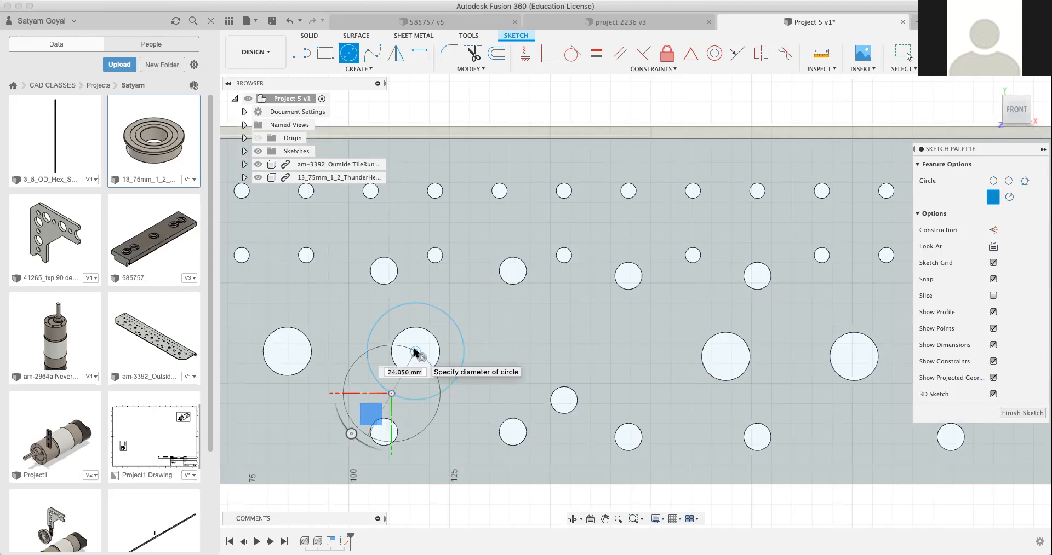
key(Escape)
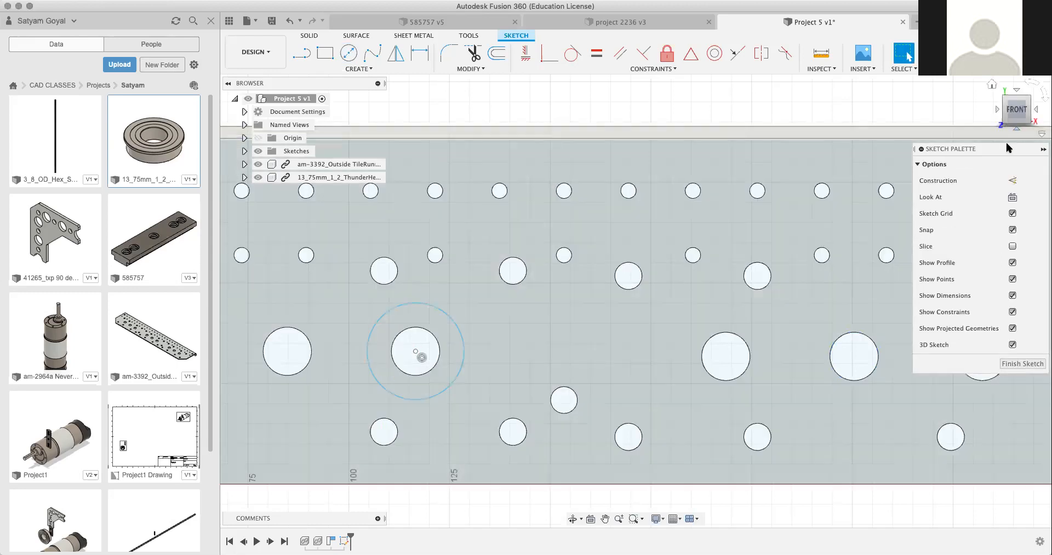
Step: Reposition the sketch palette and open the editing options for the new circle's center point
drag(1009, 144, 864, 84)
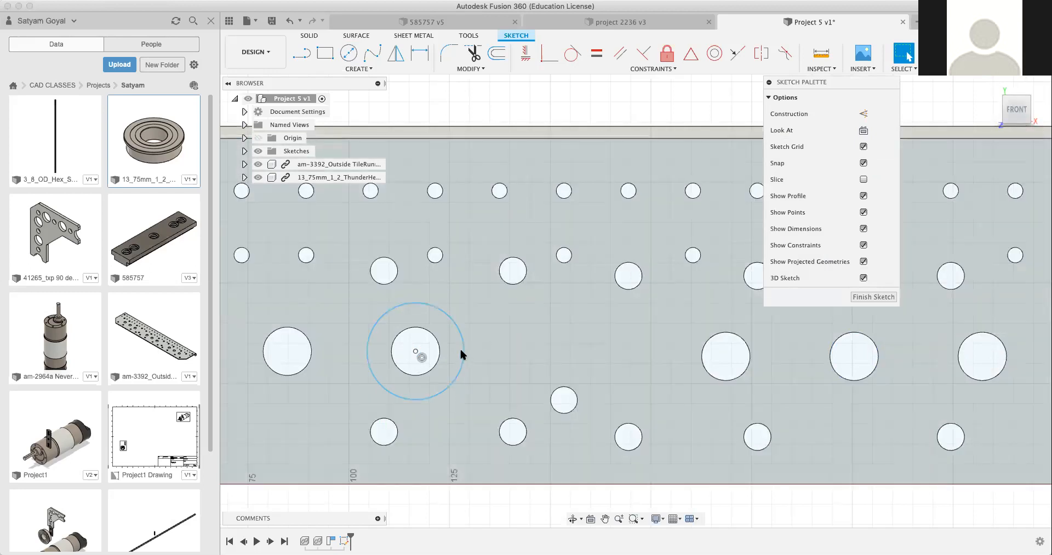
click(460, 352)
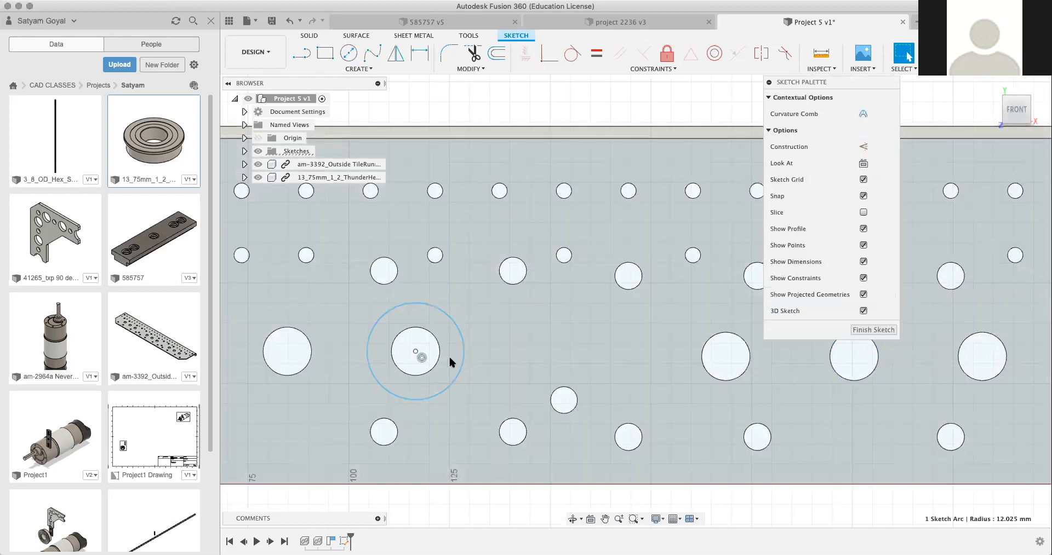
click(415, 352)
right_click(415, 353)
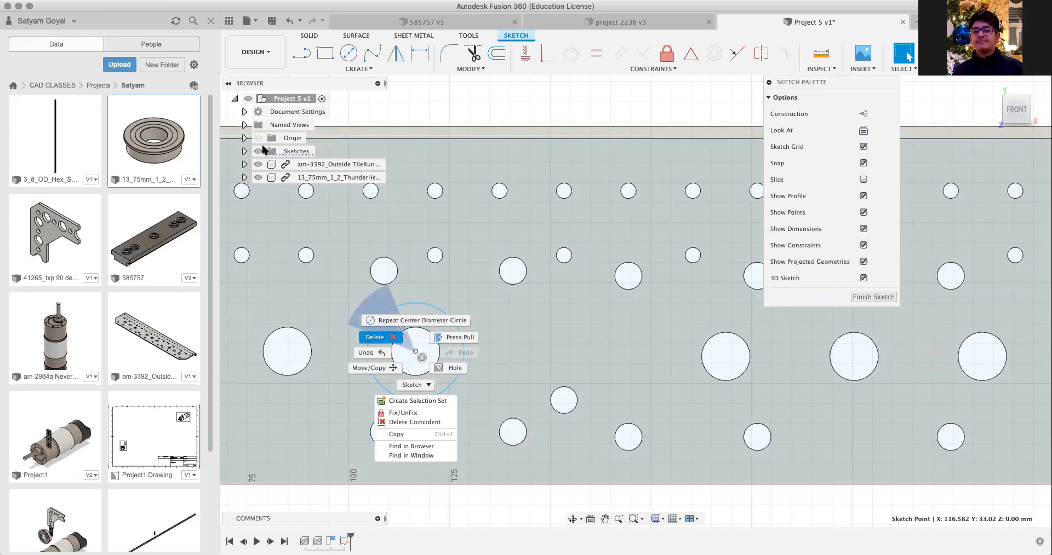
Step: Delete Sketch1 with its circle from the design's sketches
click(244, 153)
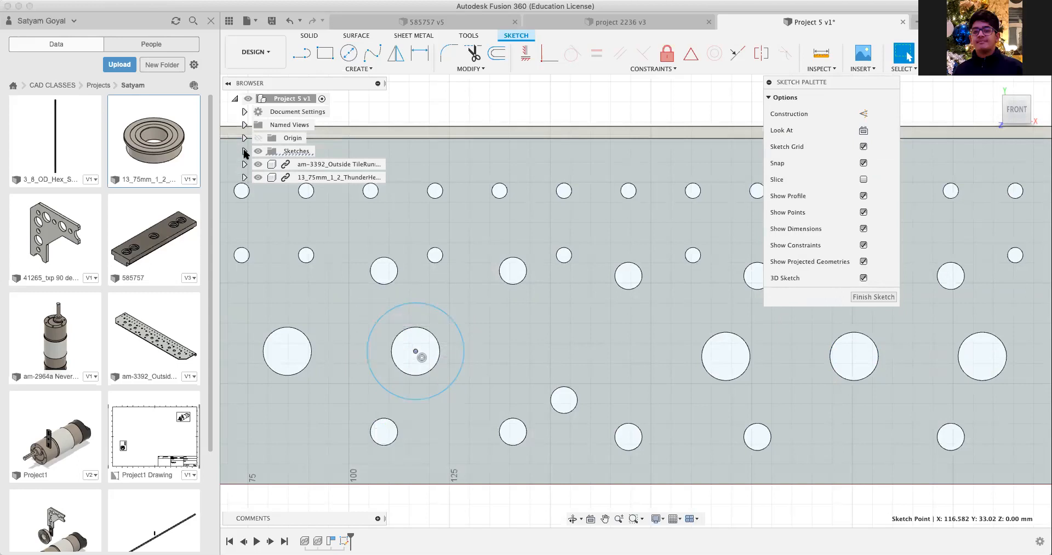
click(244, 152)
click(300, 166)
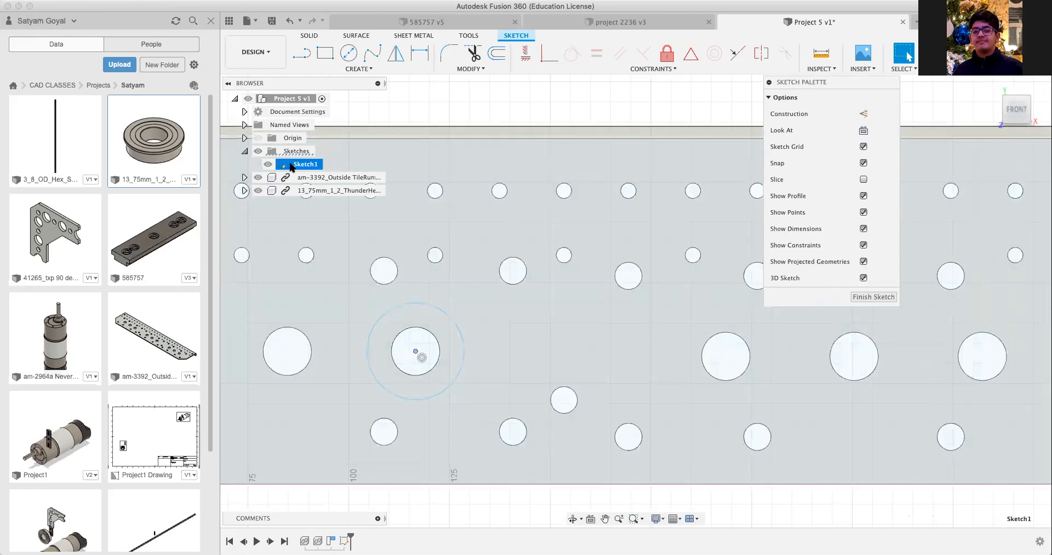
right_click(301, 167)
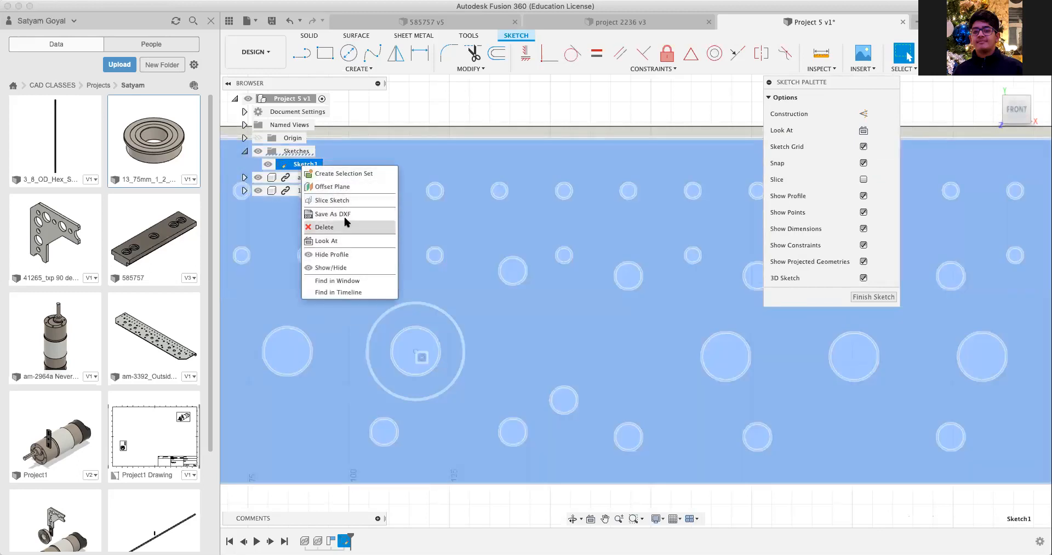
click(378, 92)
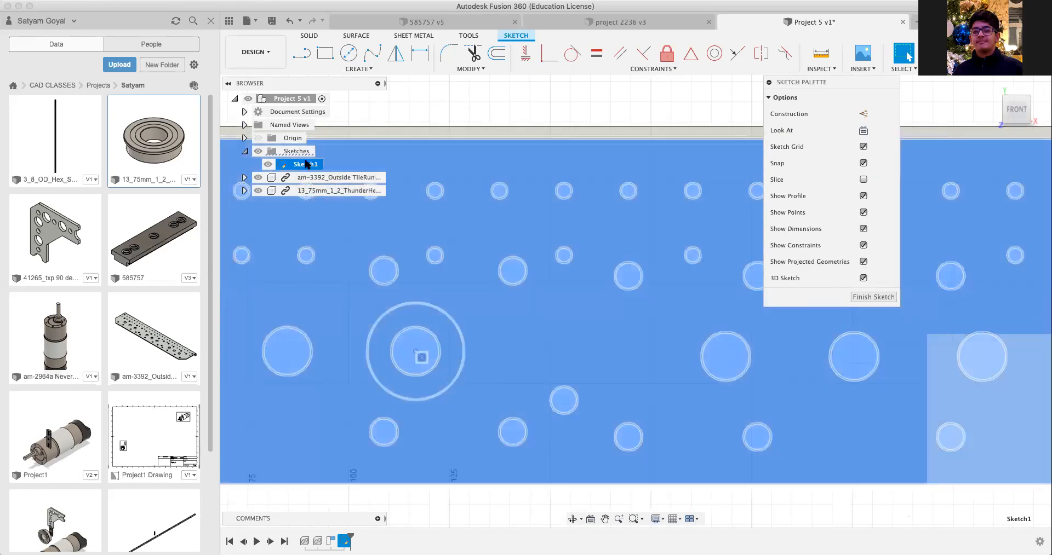
right_click(307, 165)
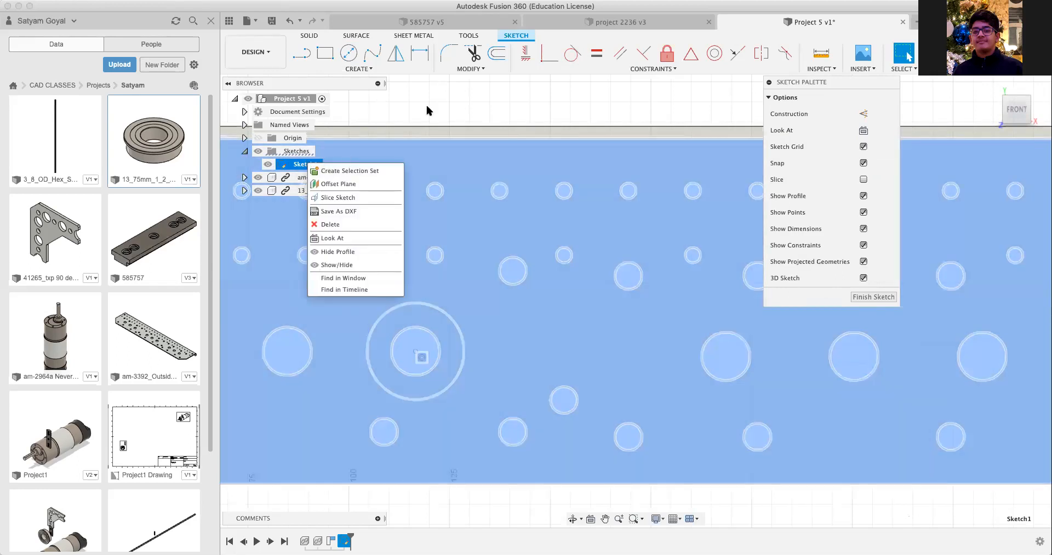
click(330, 224)
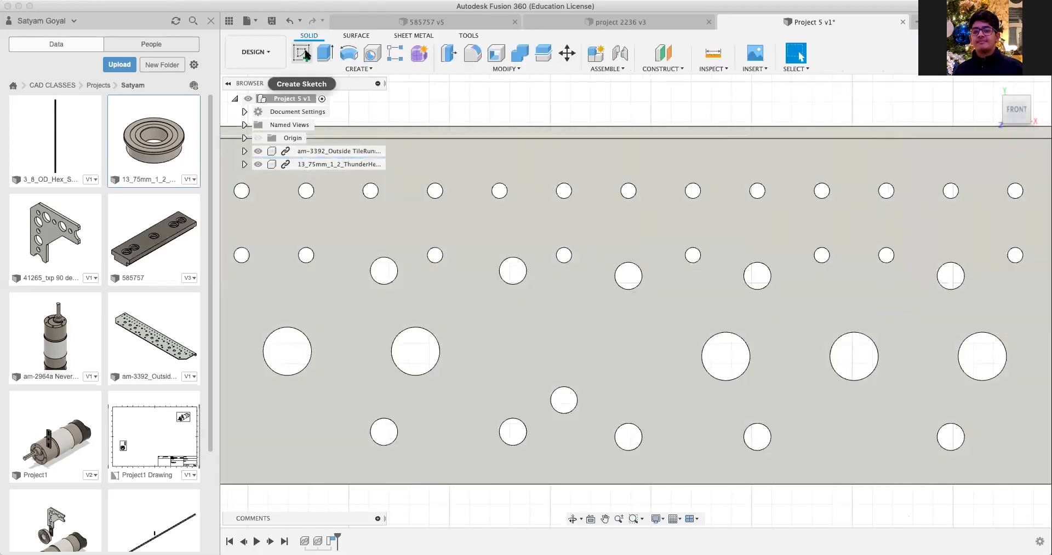
Step: Start a new sketch on the outside plate's large perforated face and draw a small circle concentric with the third large hole
click(306, 54)
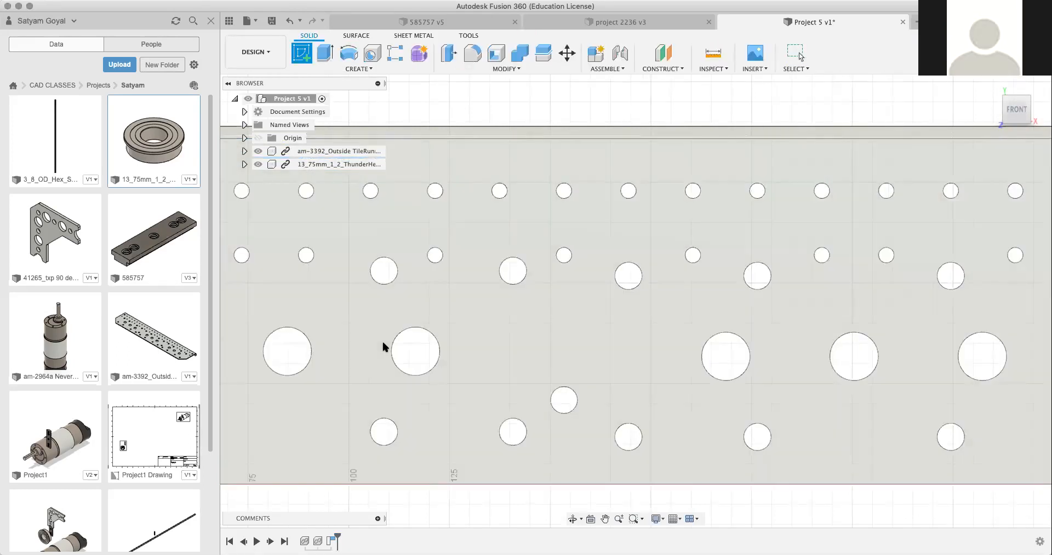
click(382, 346)
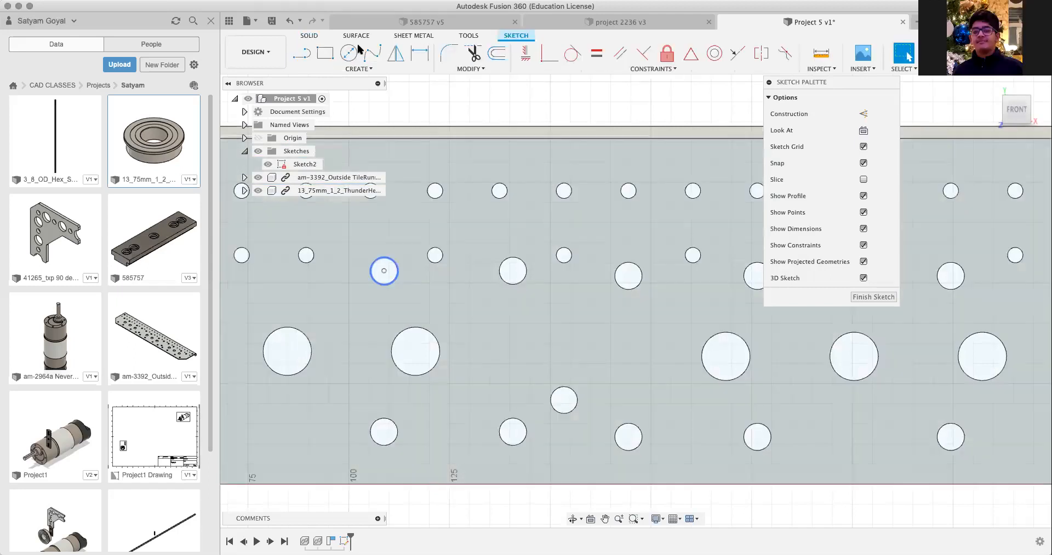
click(349, 54)
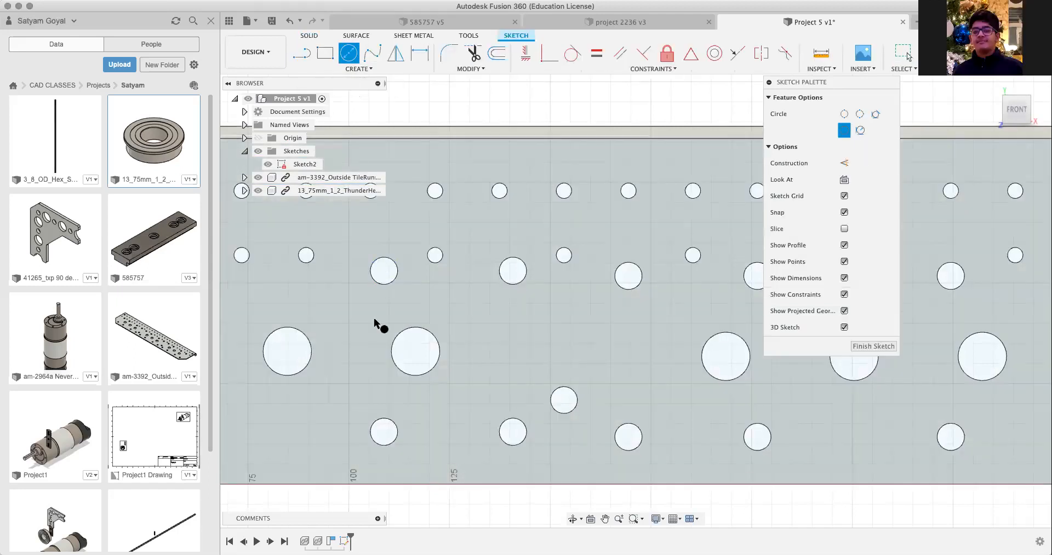
click(415, 352)
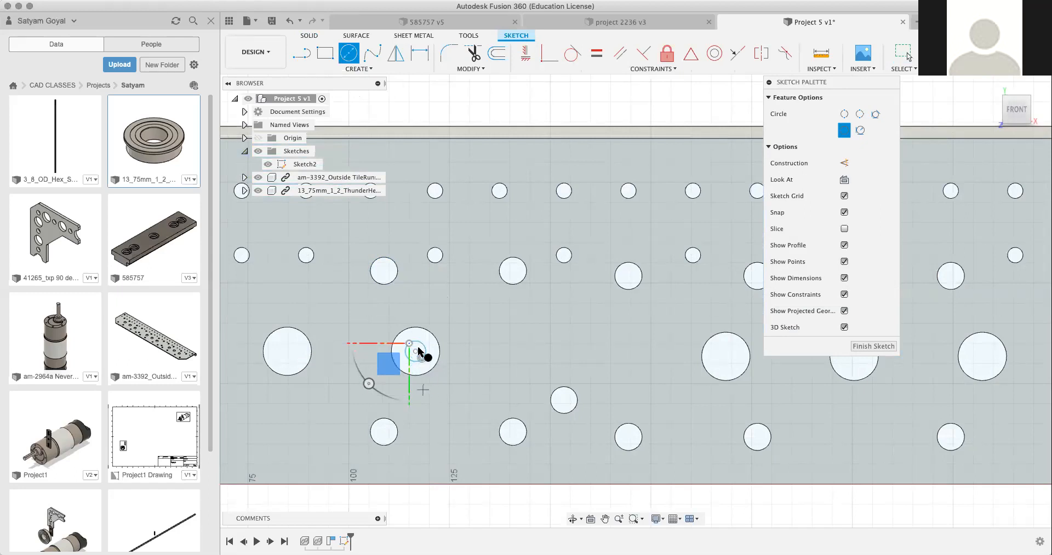
key(Escape)
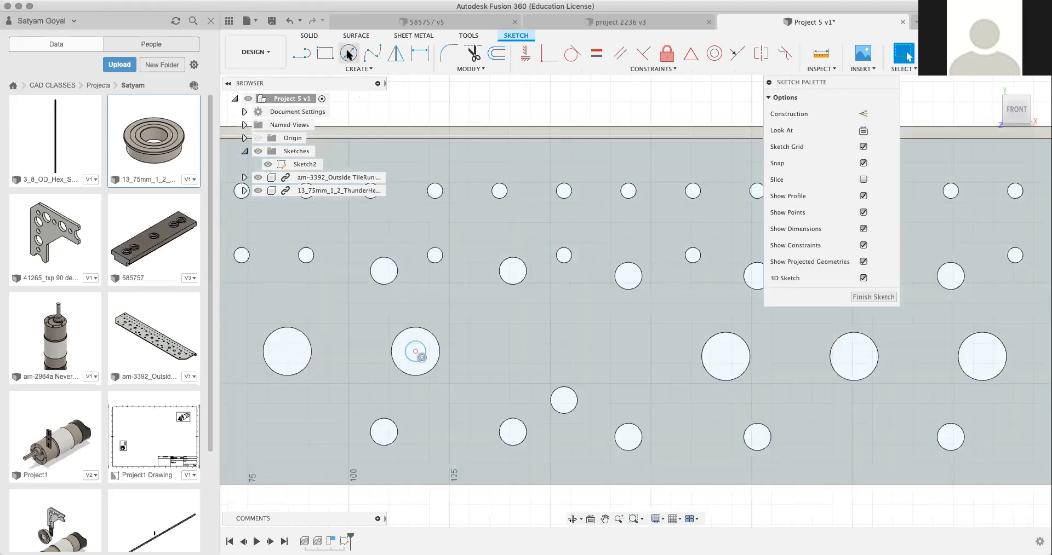
Step: Draw a center diameter circle about 24 mm across, concentric with the same large hole, and finish the sketch
click(349, 53)
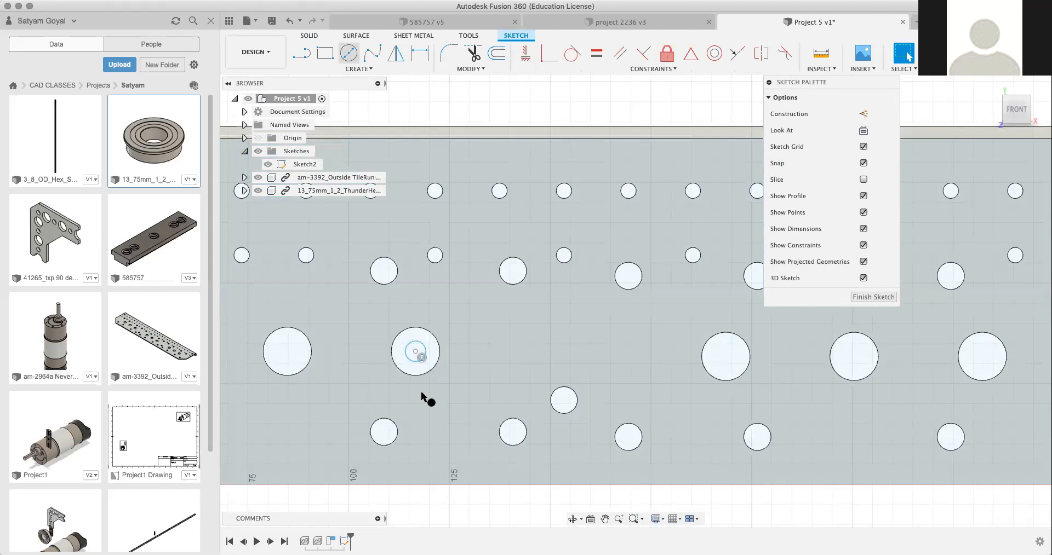
click(415, 351)
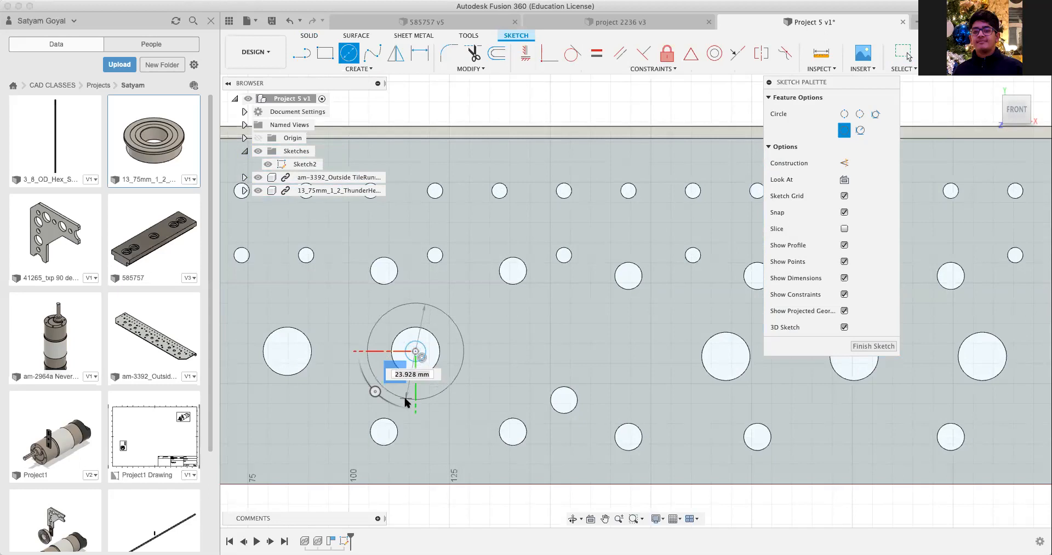
click(406, 400)
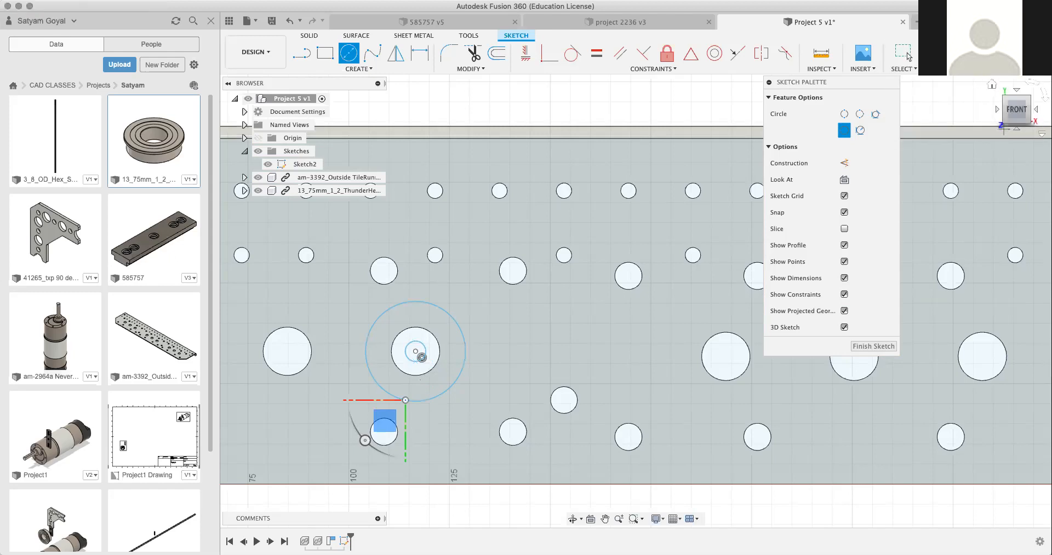
click(953, 54)
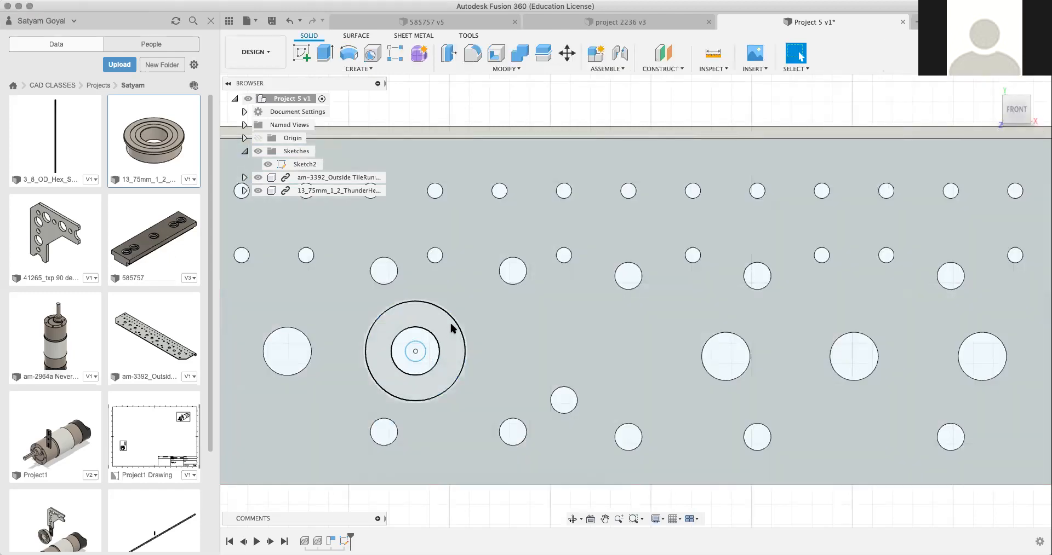
Step: Try to extrude the ring-shaped profile around the large hole by -30 mm as a new body
click(451, 324)
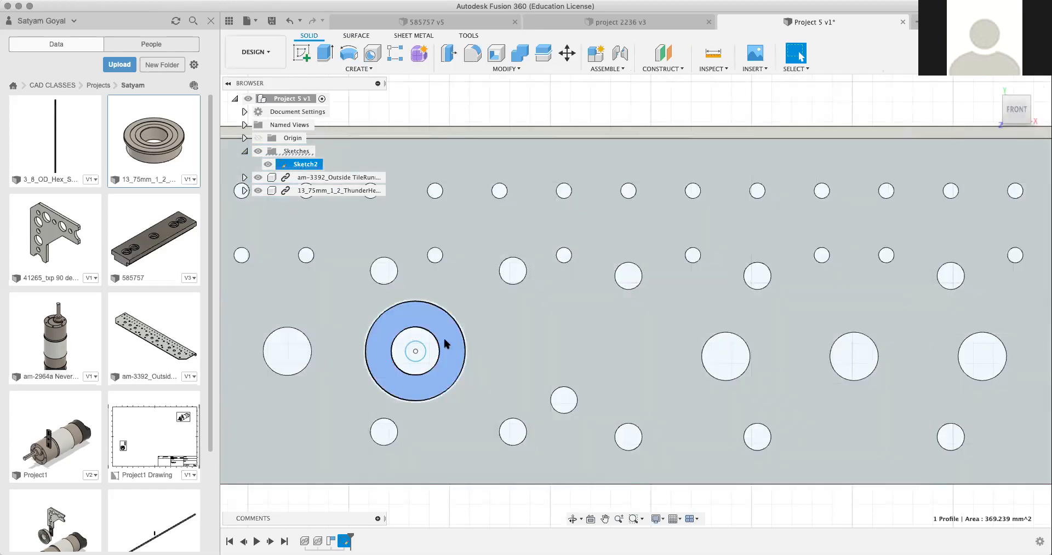
right_click(445, 345)
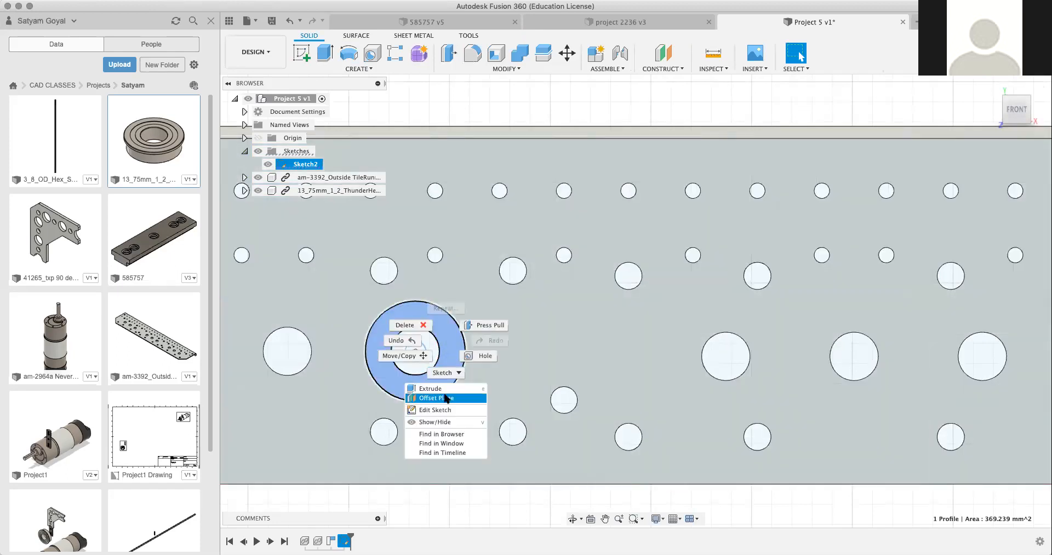
click(444, 388)
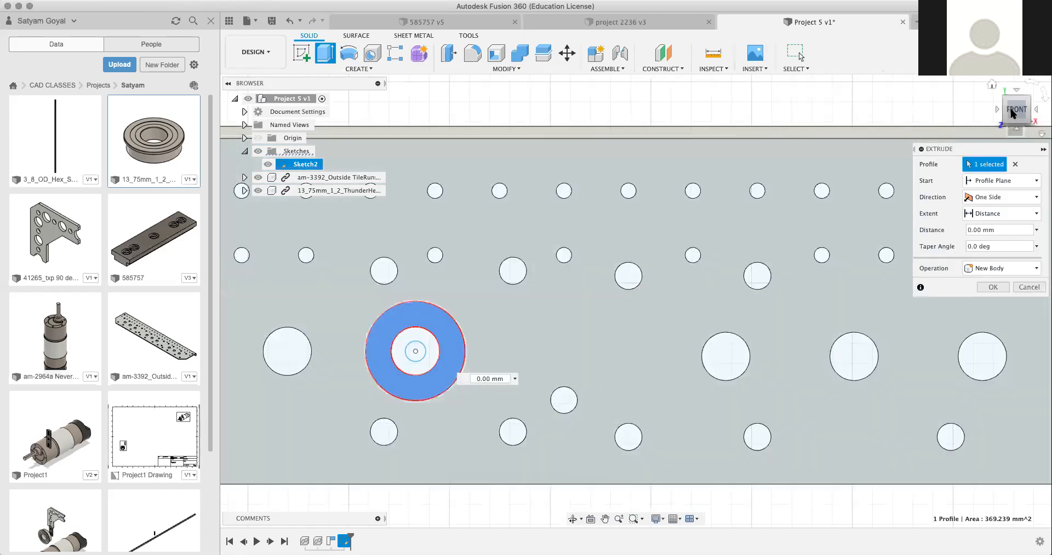
mouse_move(1018, 116)
mouse_down()
mouse_move(942, 146)
mouse_move(858, 148)
mouse_move(901, 149)
mouse_up()
drag(665, 184, 785, 182)
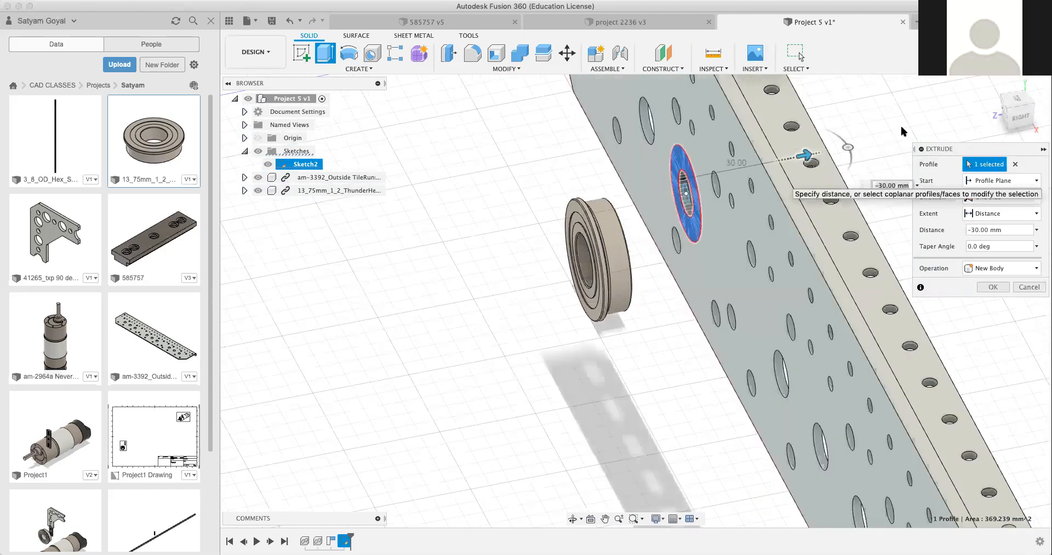
drag(1016, 111, 930, 120)
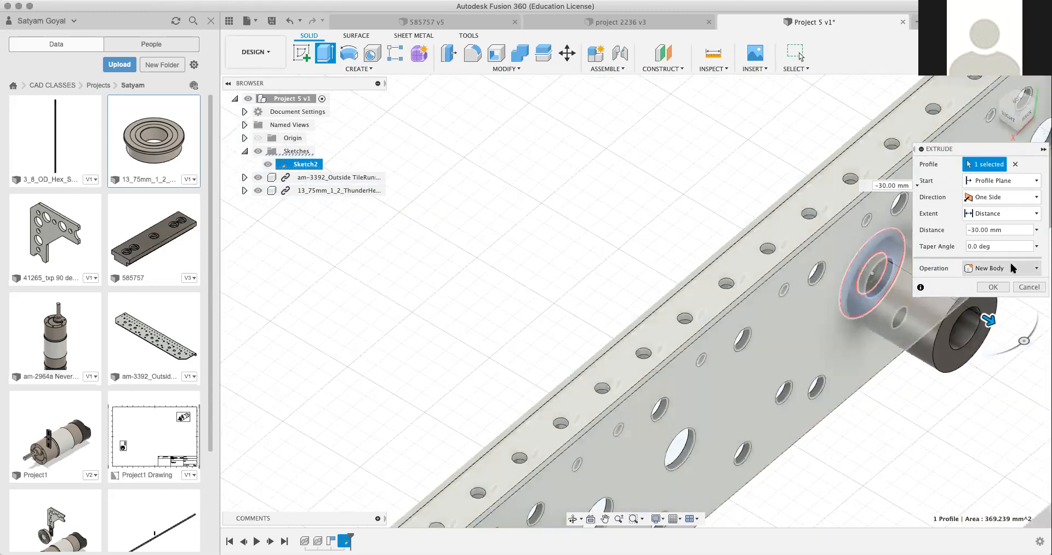
Step: Try the ring profile's extrusion as a Cut at distances of -15 mm and 0 mm, and cancel the command
click(1012, 263)
click(1000, 292)
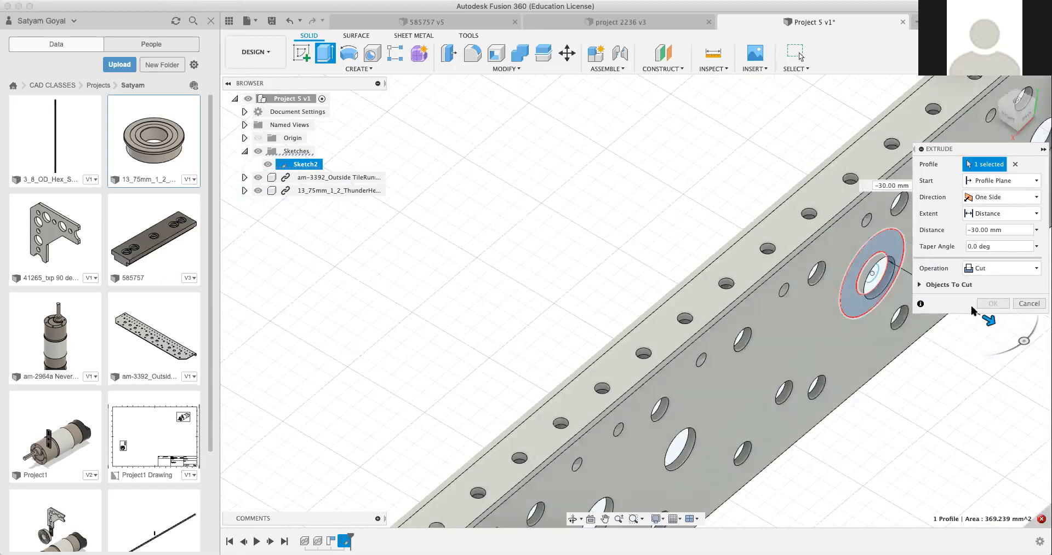
mouse_move(992, 324)
mouse_down()
mouse_move(891, 268)
mouse_move(874, 271)
mouse_move(844, 234)
mouse_move(811, 218)
mouse_move(930, 281)
mouse_up()
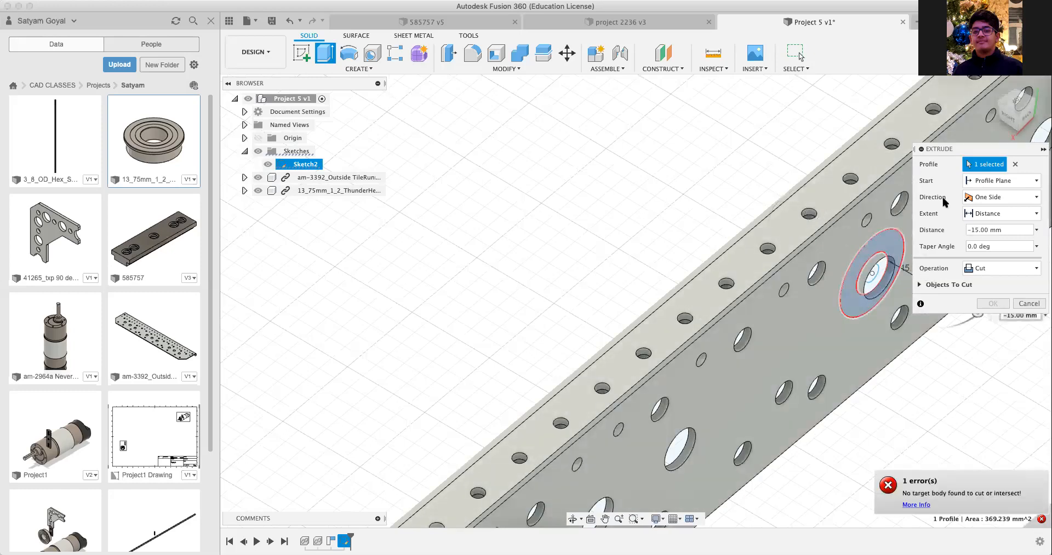
click(1015, 120)
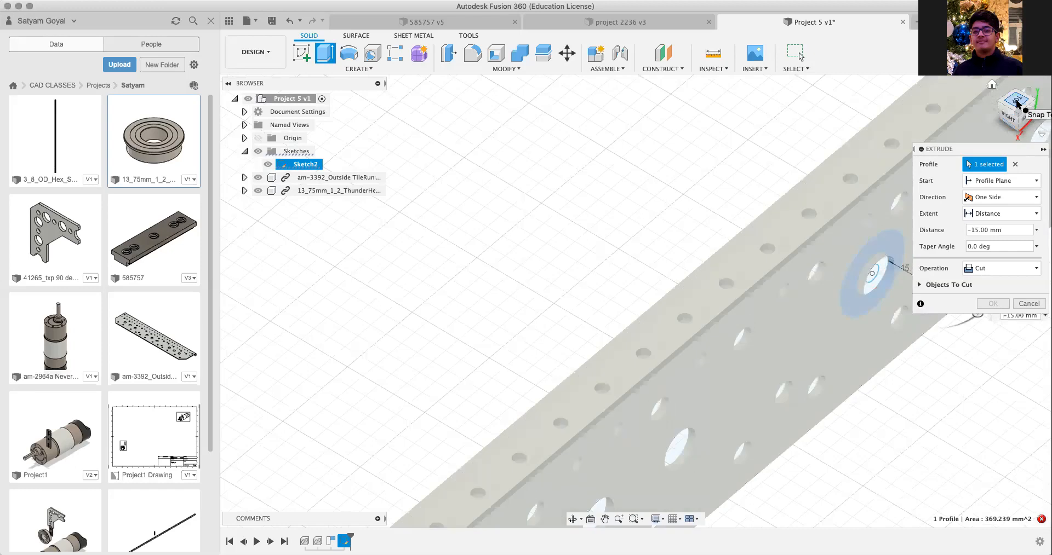
drag(1017, 104, 1035, 33)
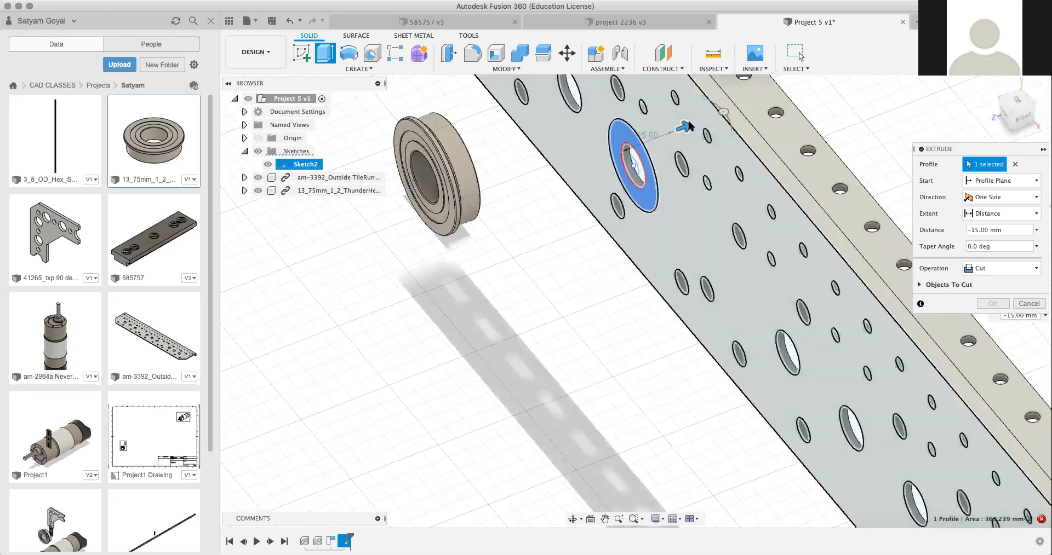
drag(683, 127, 628, 138)
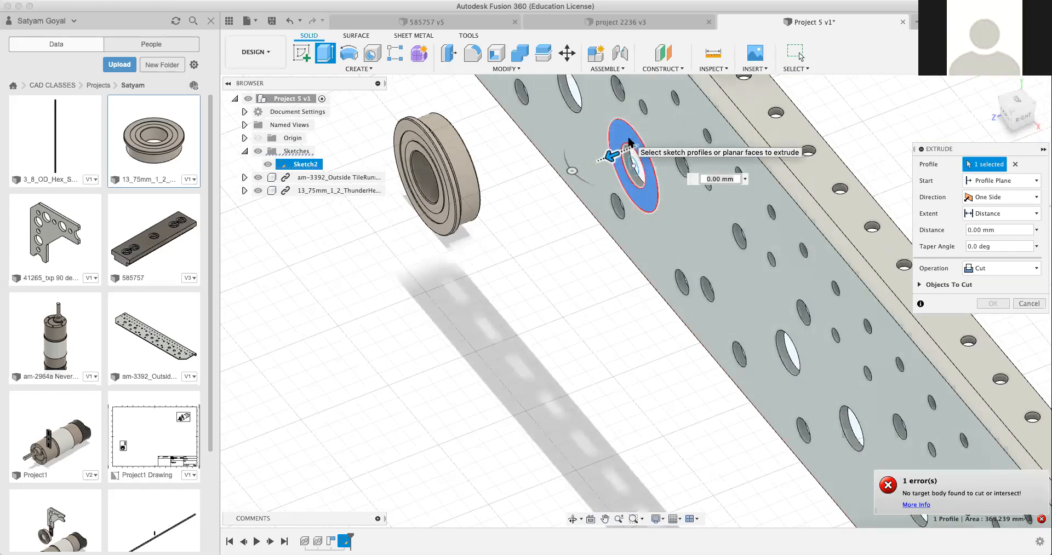
key(Escape)
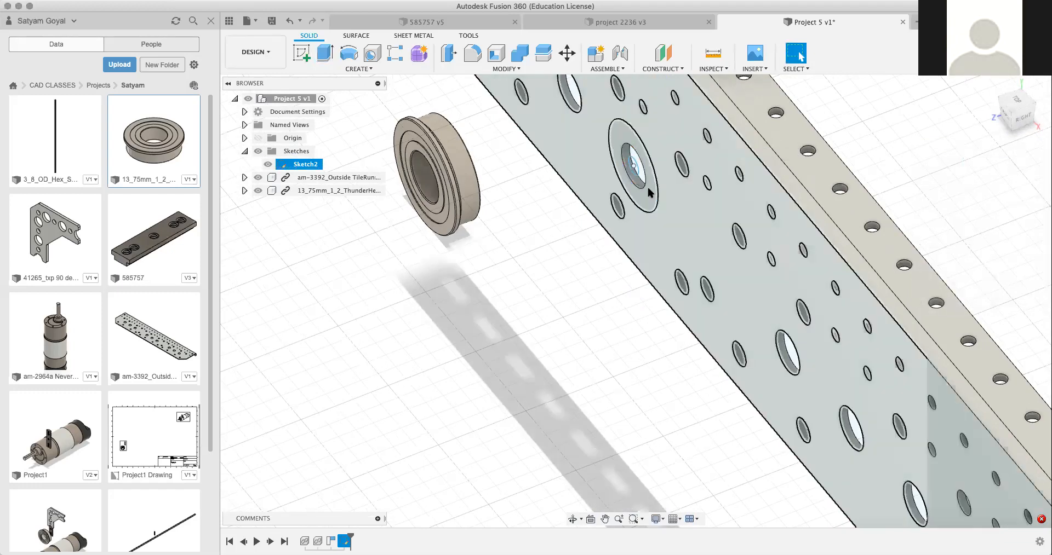
Step: Retry extruding the ring profile with the Cut operation, cancel the command and clear the selection
click(648, 192)
right_click(648, 192)
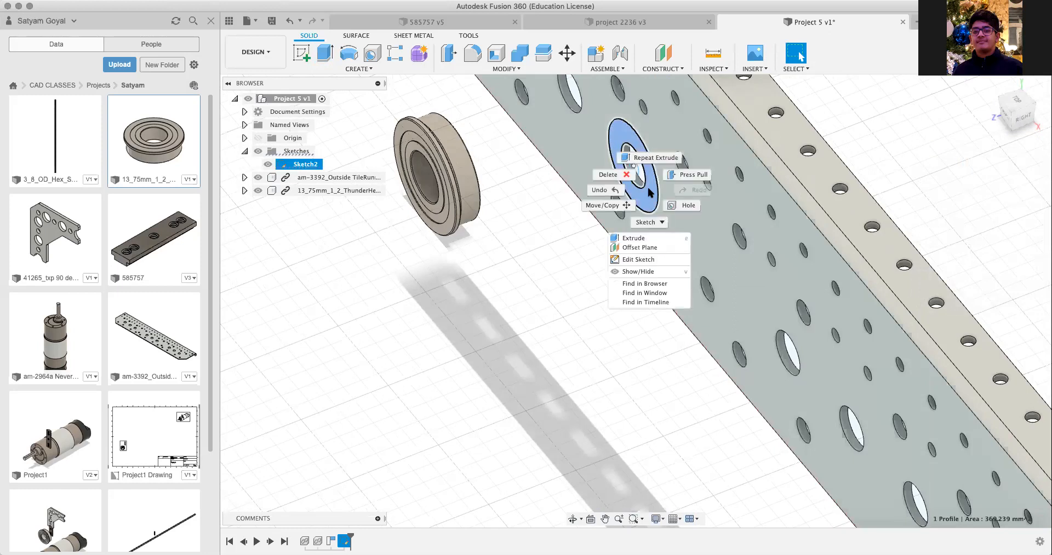
click(635, 238)
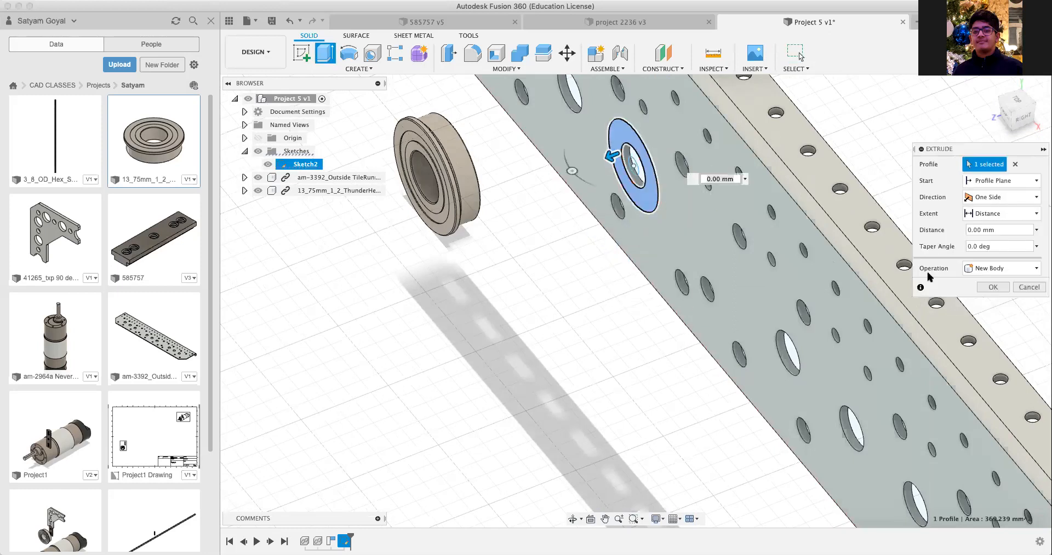
click(969, 270)
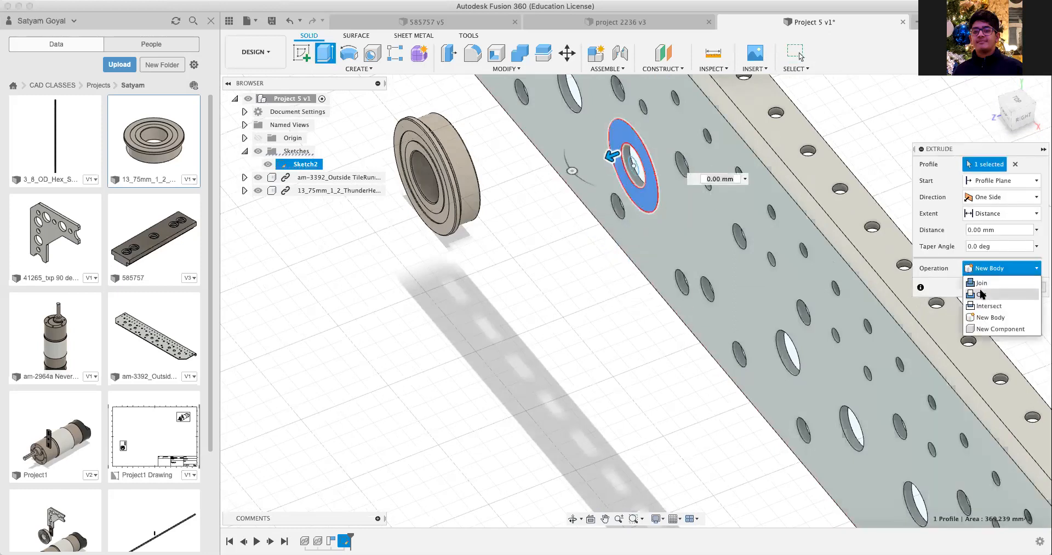
click(980, 284)
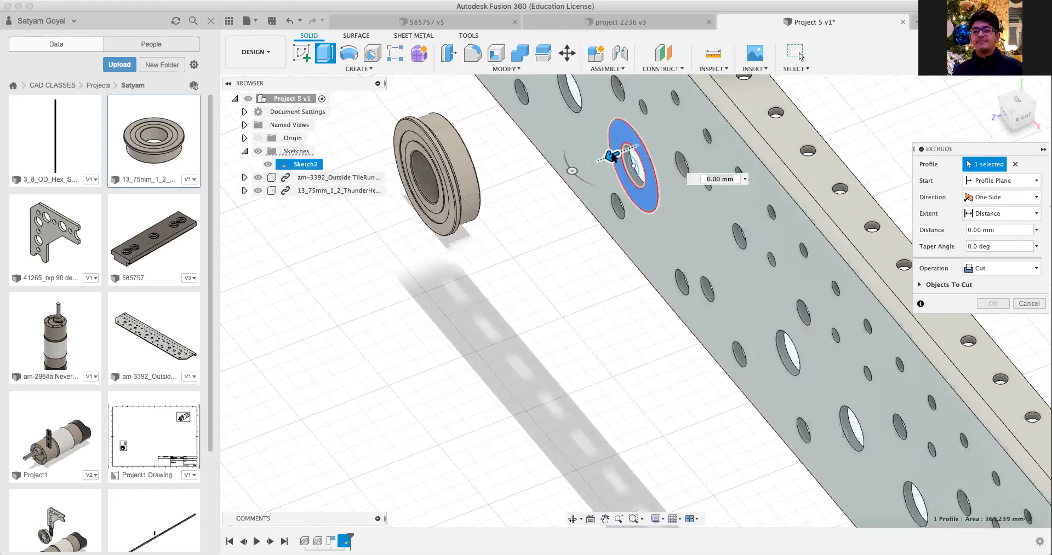
mouse_move(614, 157)
mouse_down()
mouse_move(631, 153)
mouse_move(573, 167)
mouse_move(613, 159)
mouse_up()
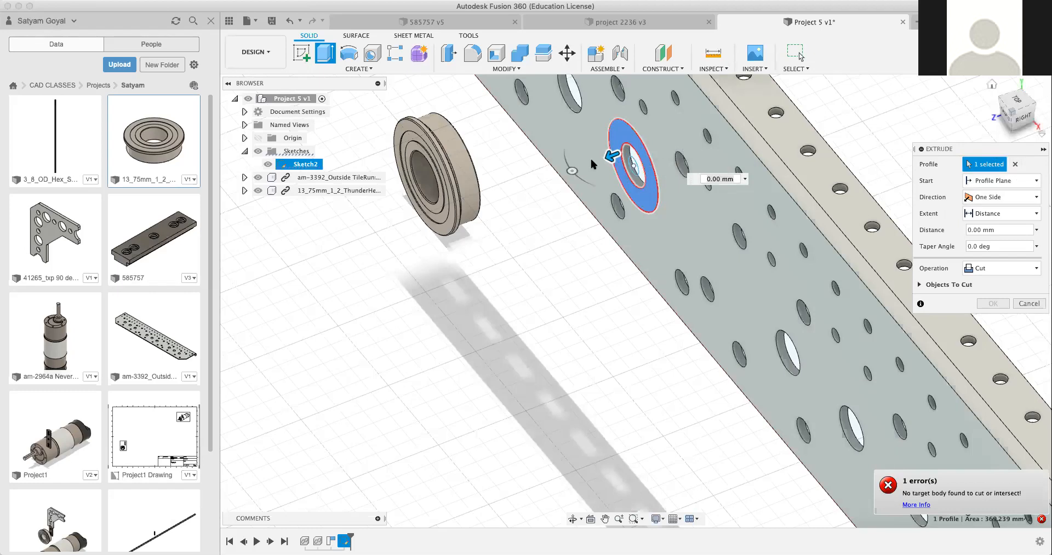
click(510, 69)
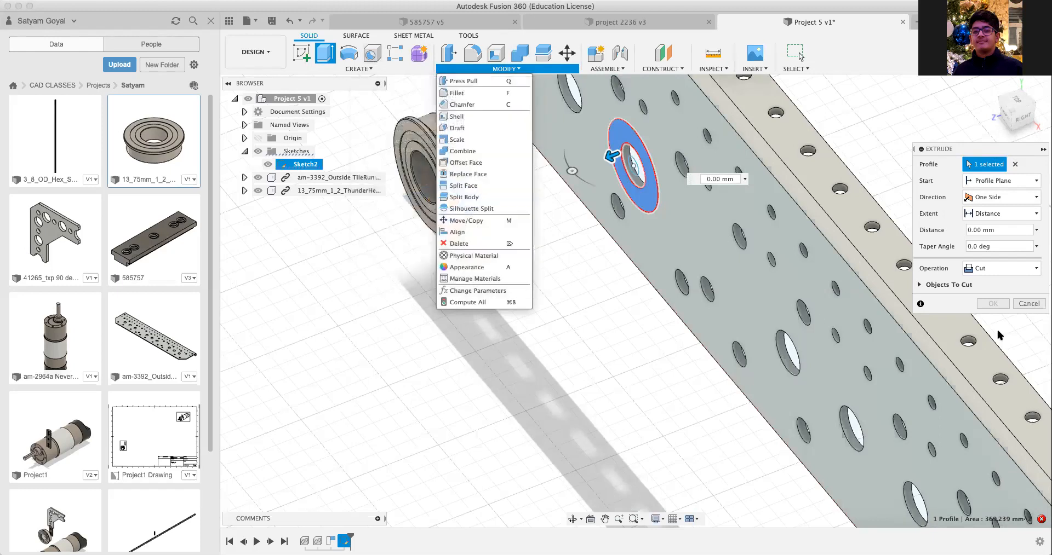
click(650, 314)
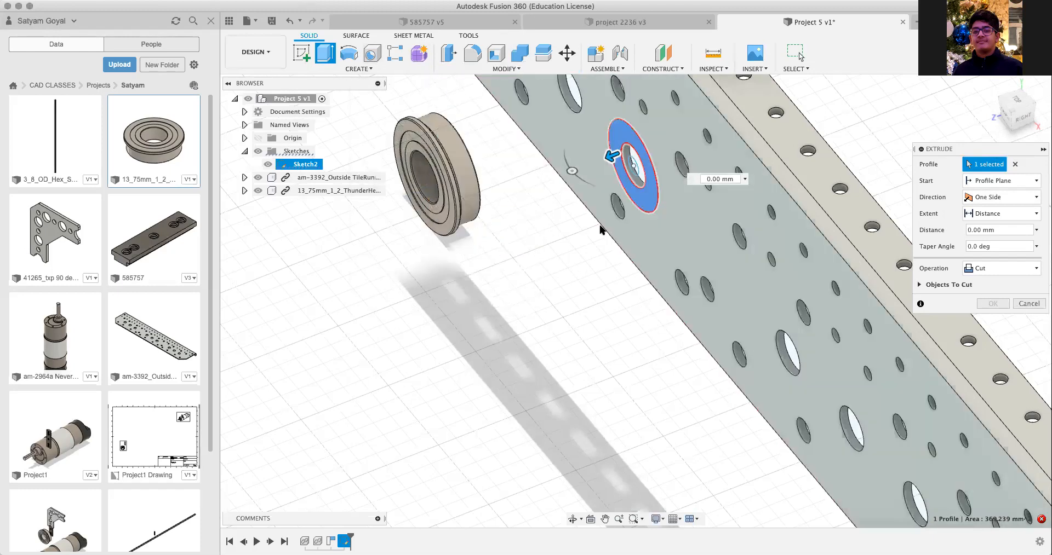
key(Escape)
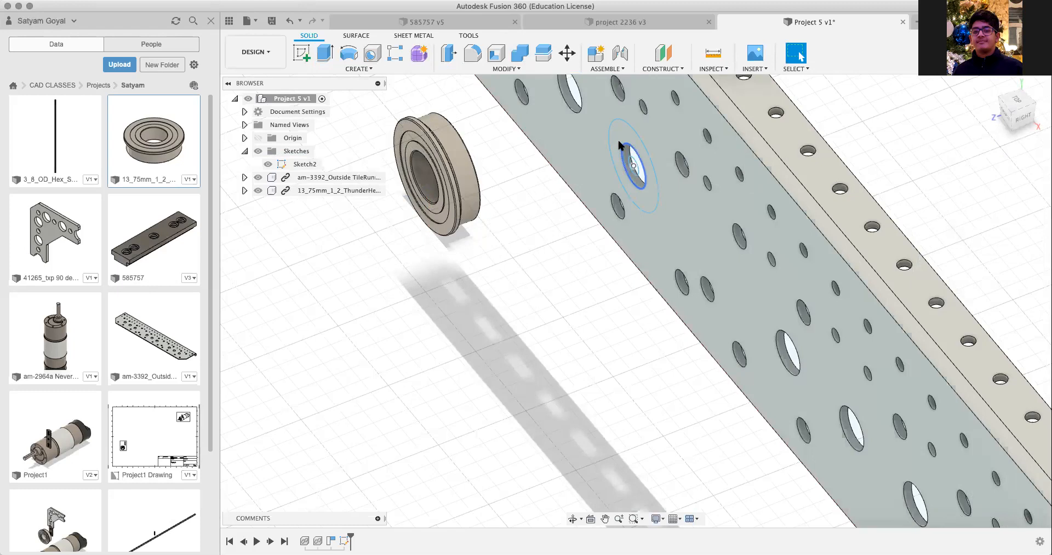
click(619, 141)
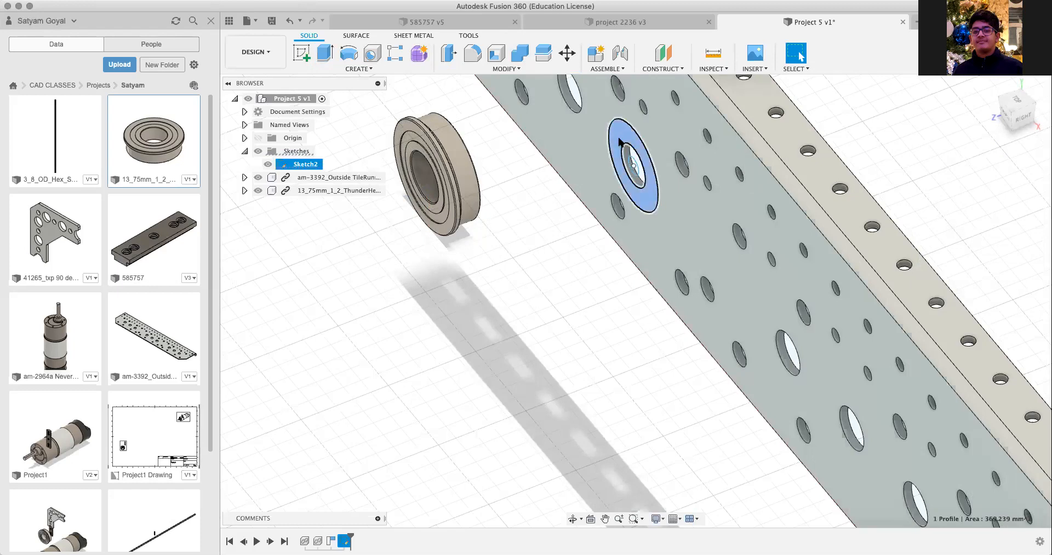
key(Escape)
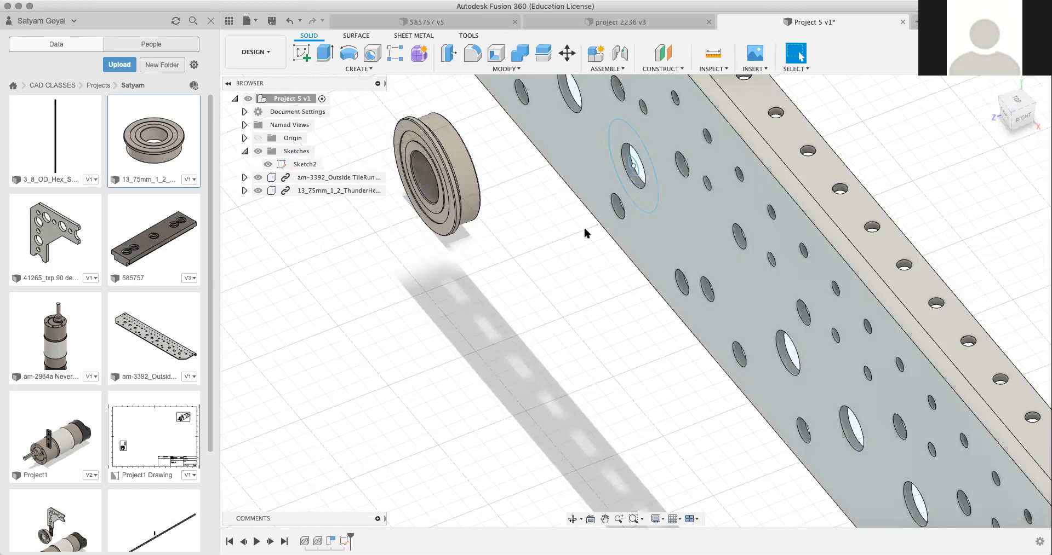
scroll(546, 253, down, 4)
scroll(547, 254, down, 1)
middle_drag(546, 255, 547, 314)
click(373, 53)
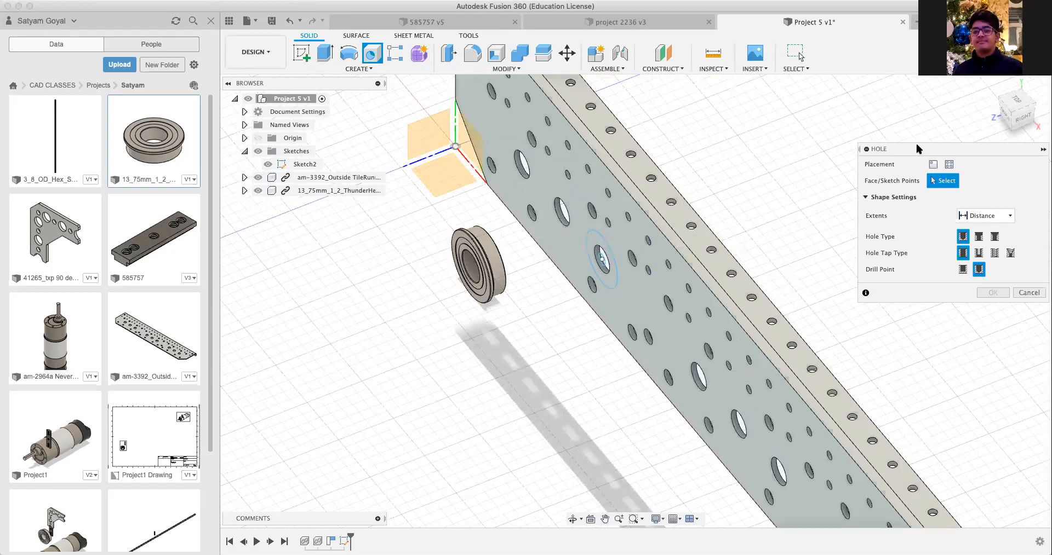
click(932, 164)
key(Escape)
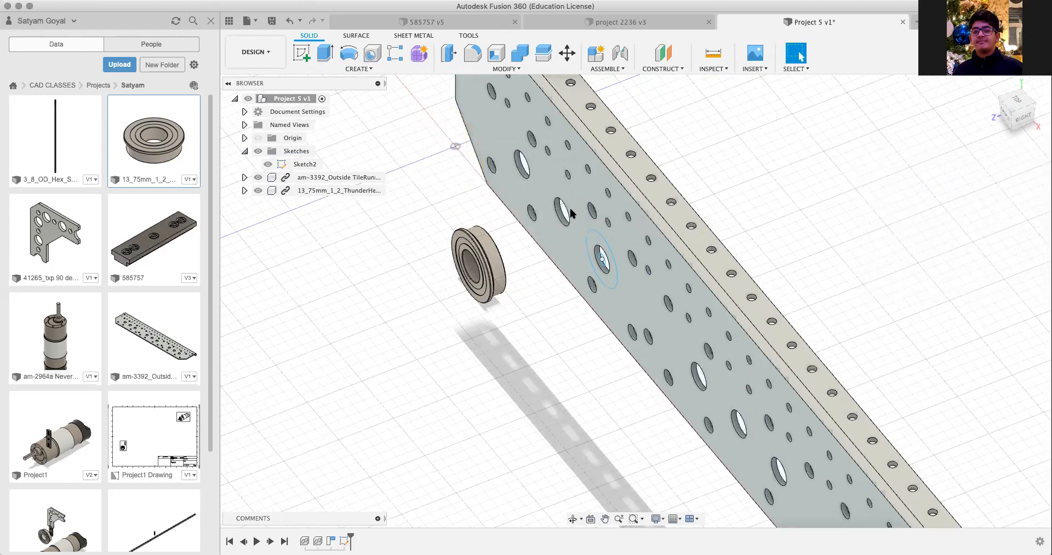
click(571, 213)
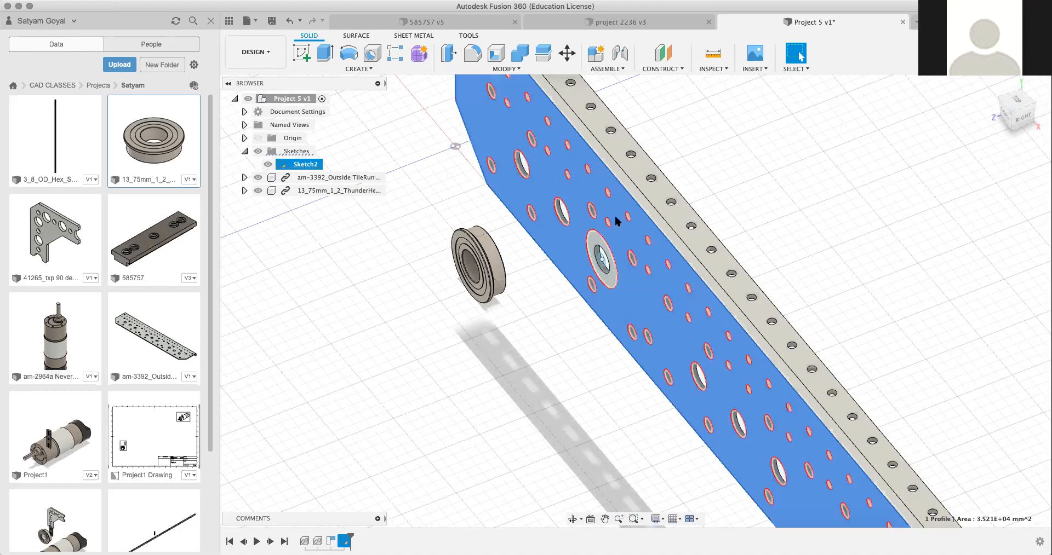
scroll(564, 227, up, 5)
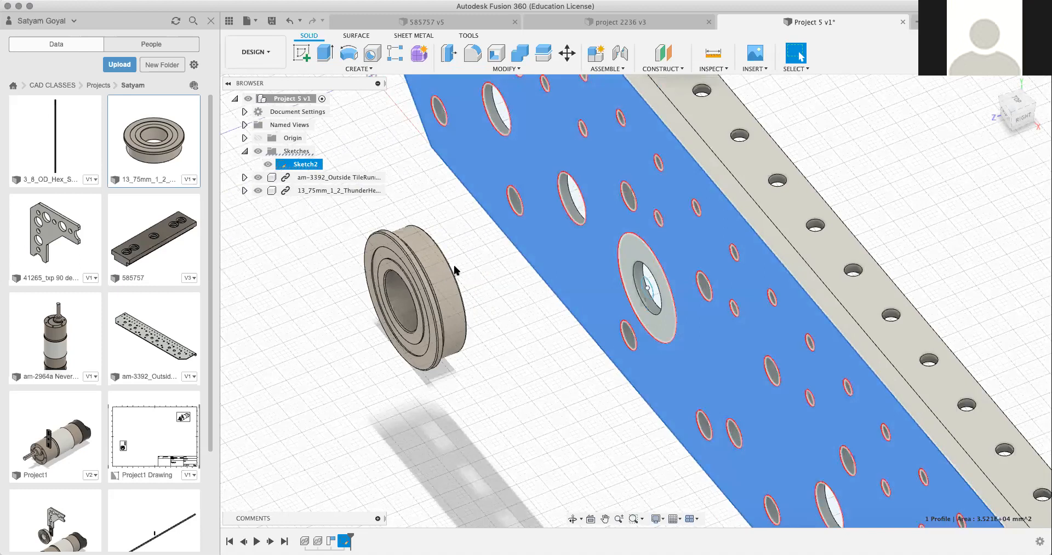
click(424, 273)
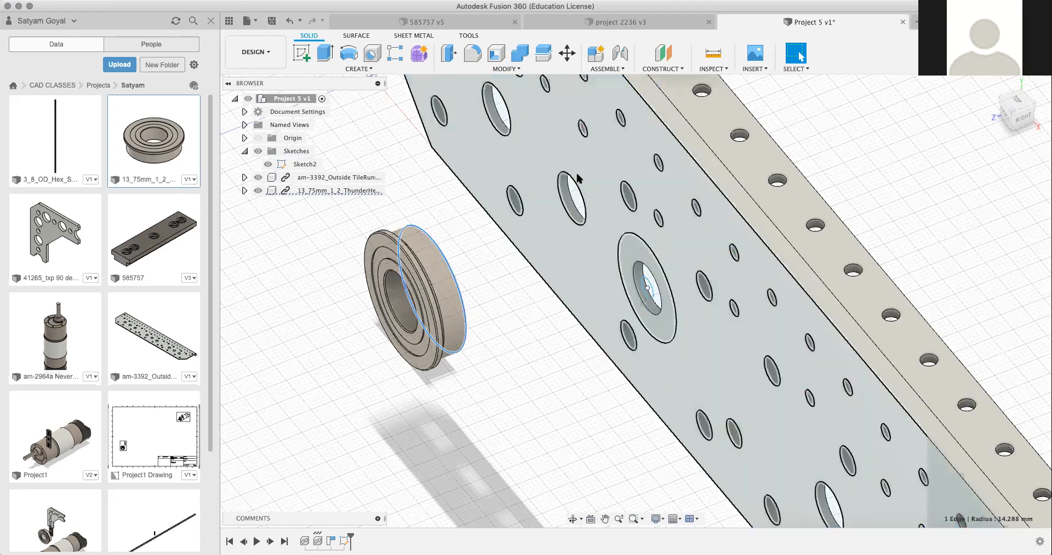
click(578, 175)
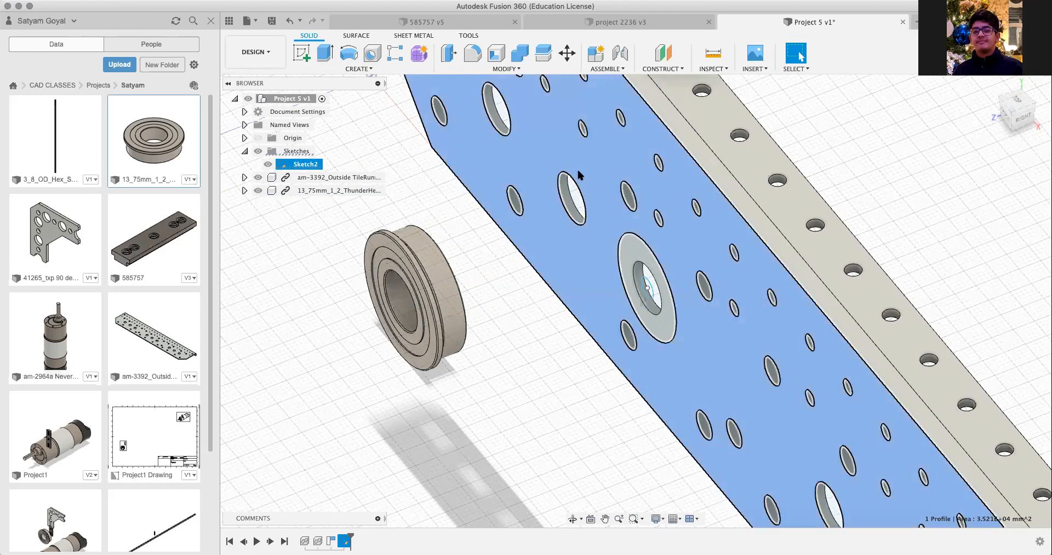
click(518, 69)
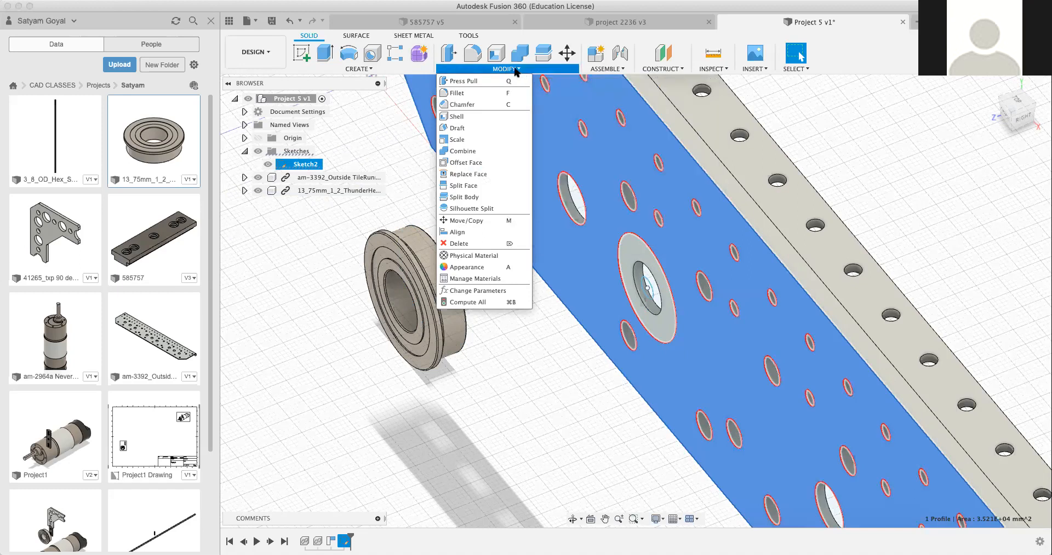
click(372, 56)
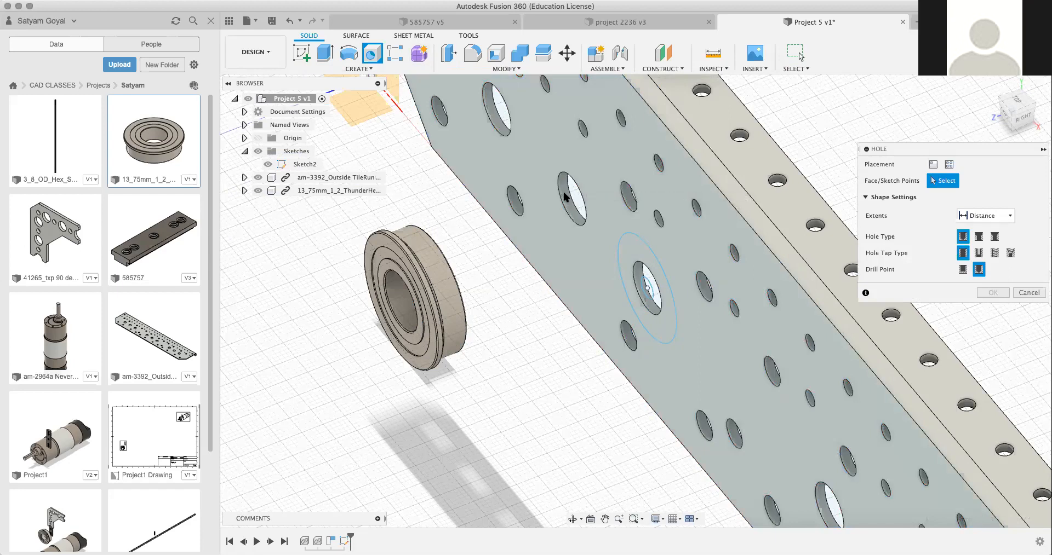
key(Escape)
Step: Delete Sketch2, which holds the circle drawn around the plate's large hole
click(568, 197)
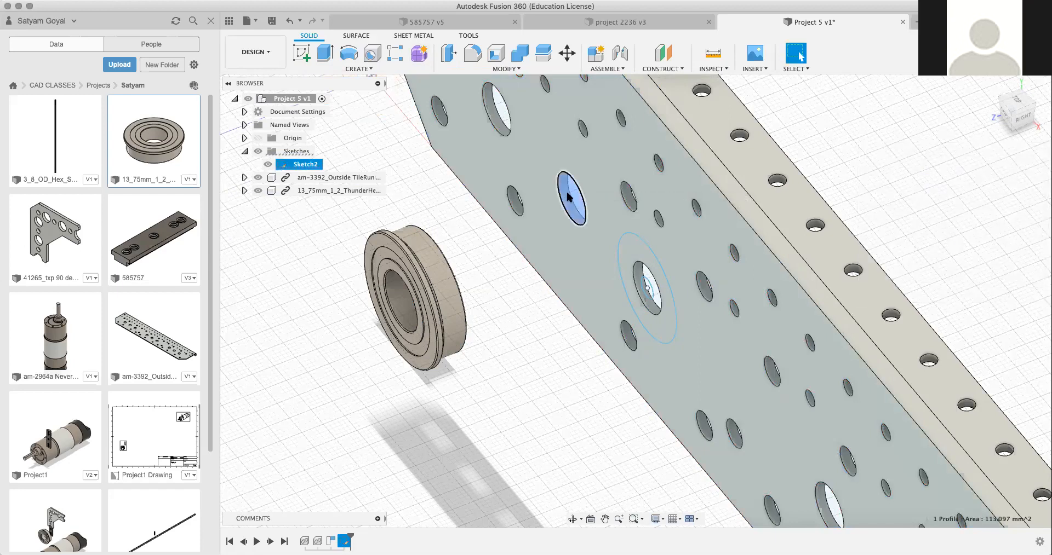
right_click(568, 197)
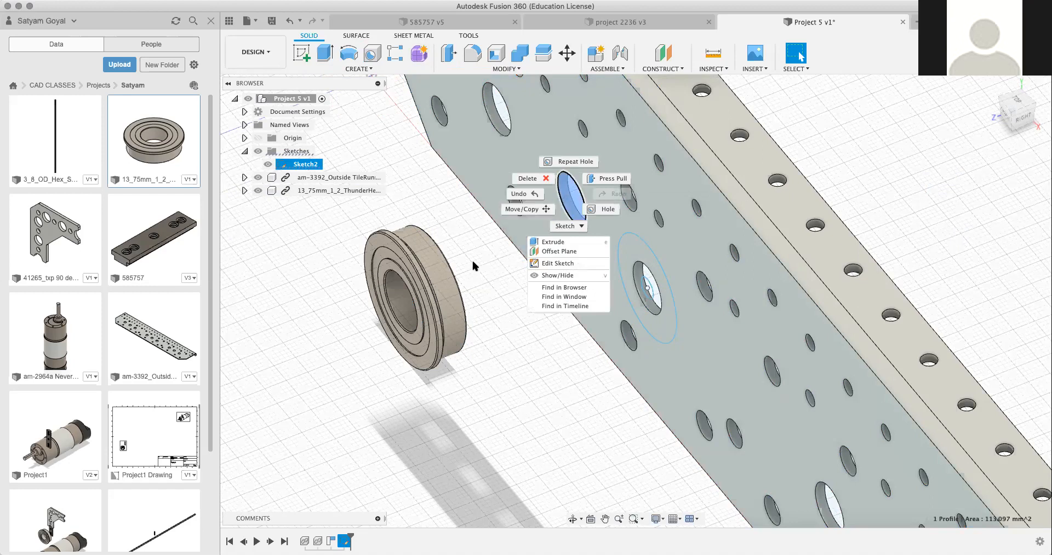
right_click(298, 164)
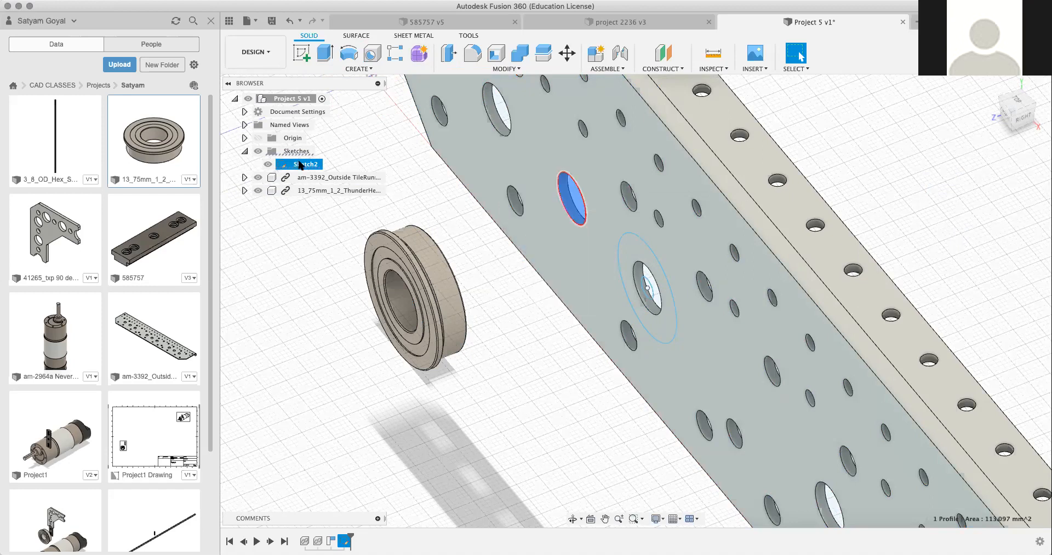
click(410, 147)
click(411, 147)
right_click(296, 166)
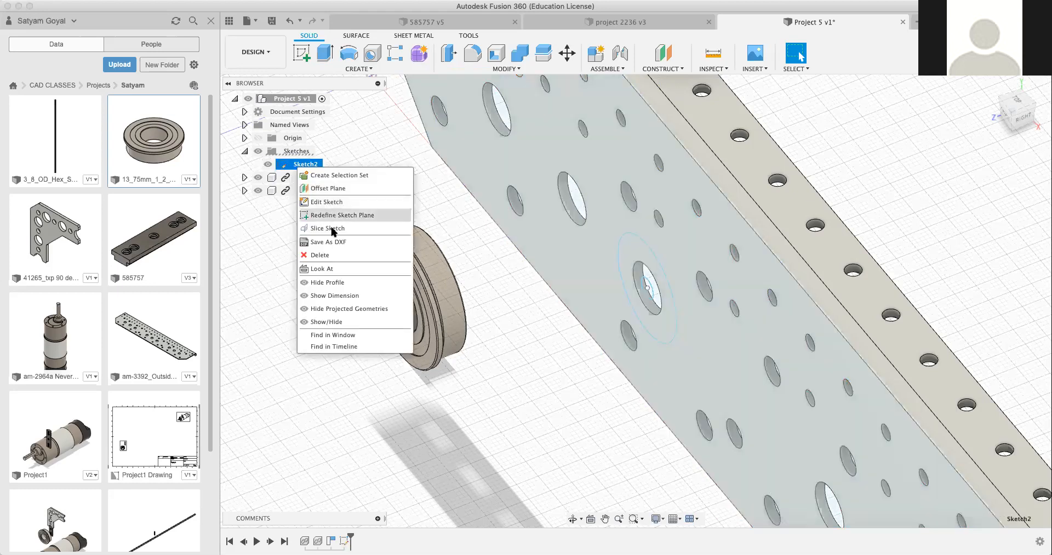
click(336, 254)
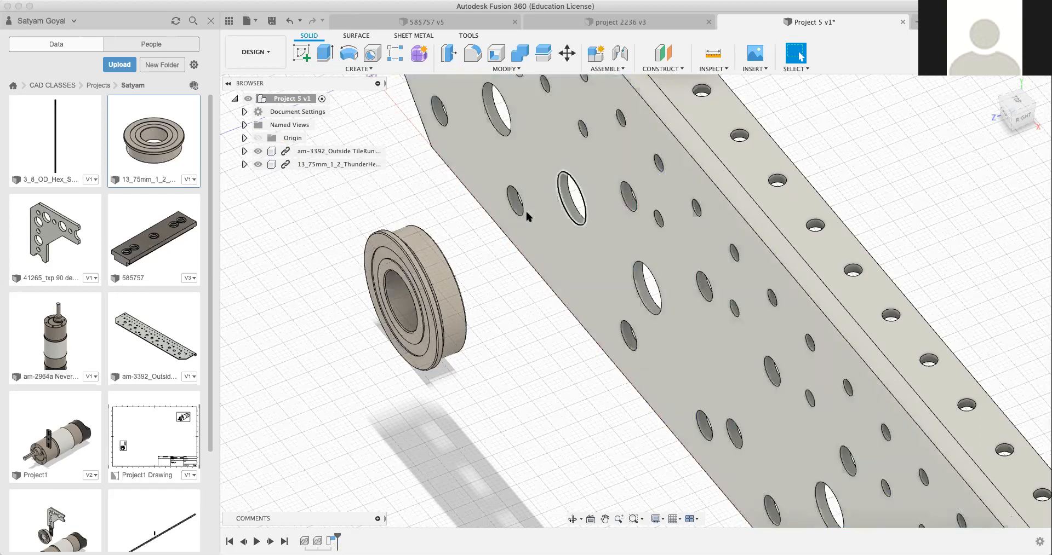
click(560, 190)
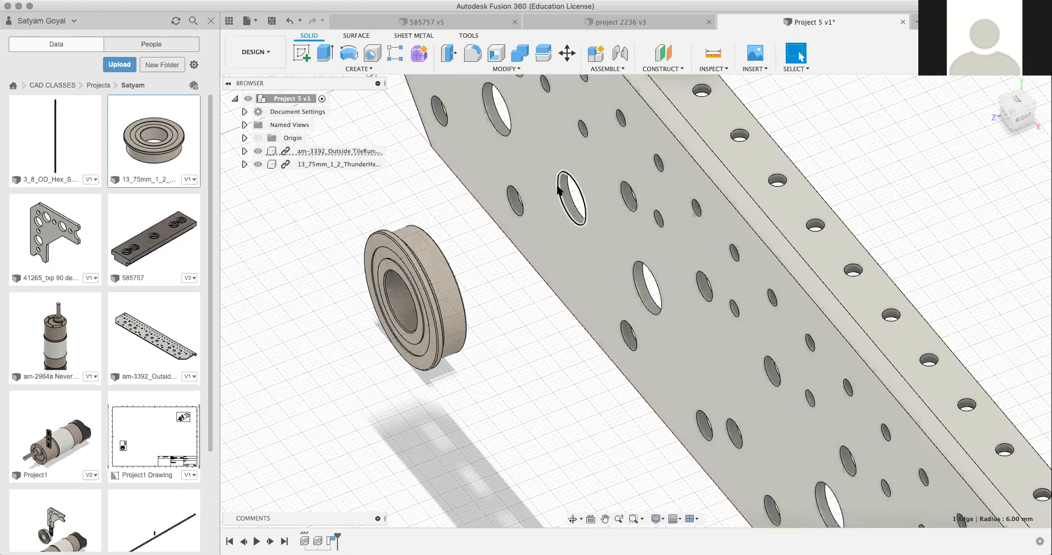
right_click(558, 189)
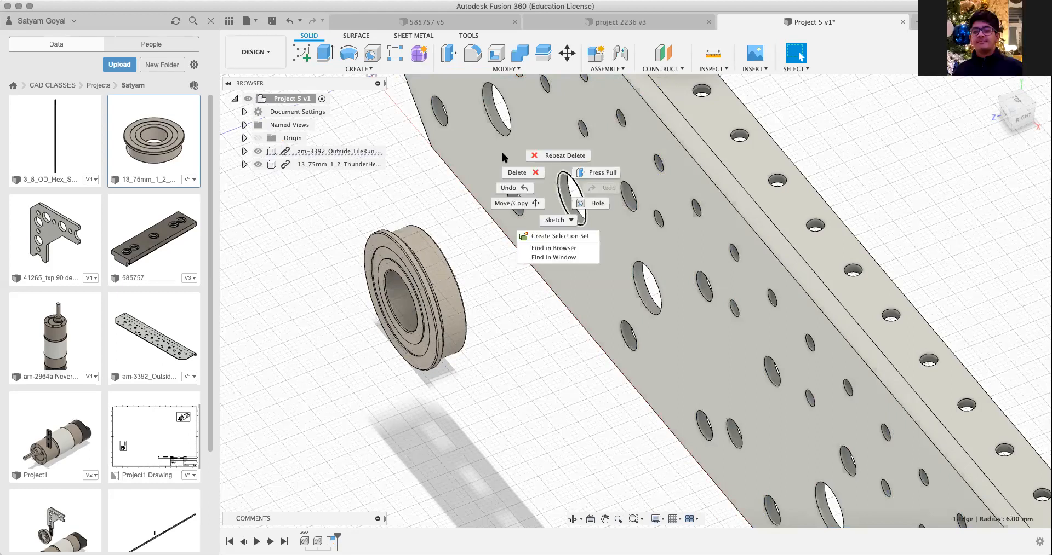
click(426, 128)
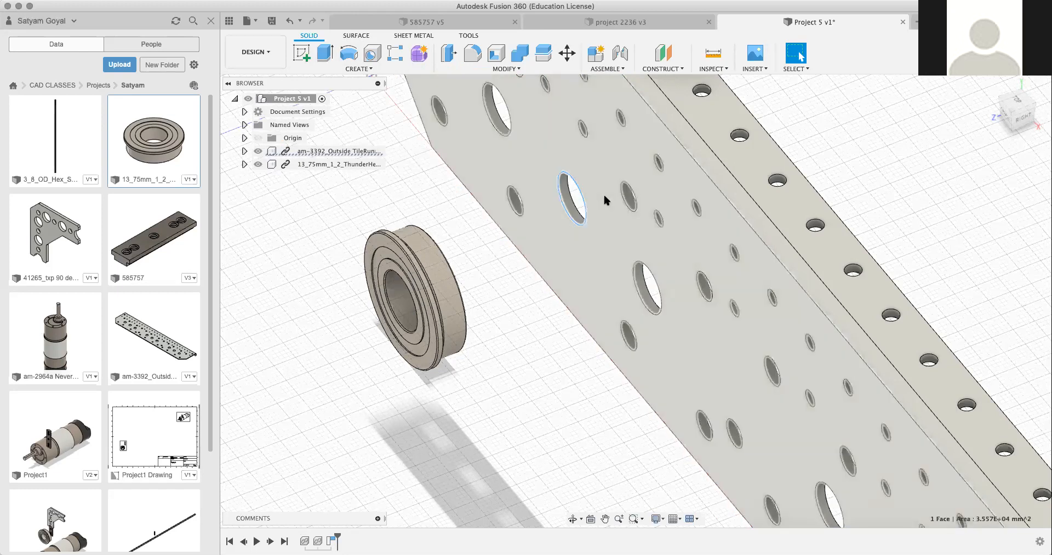
click(602, 198)
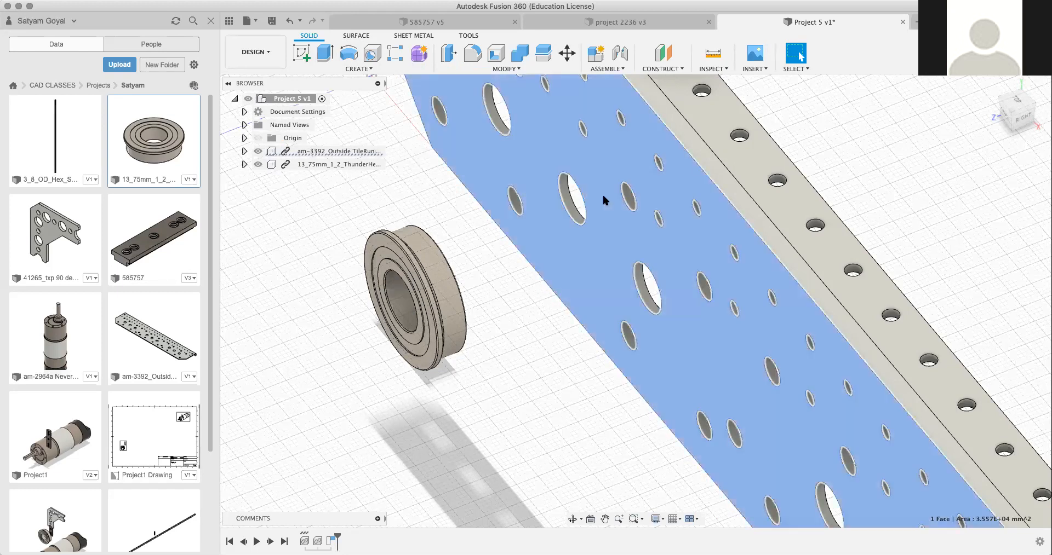
key(h)
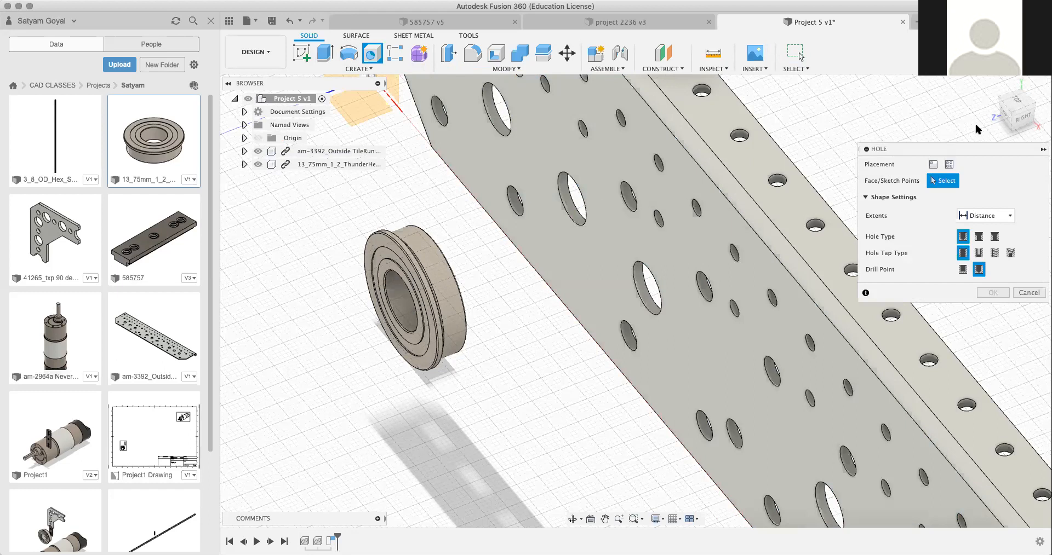
drag(1006, 112, 733, 280)
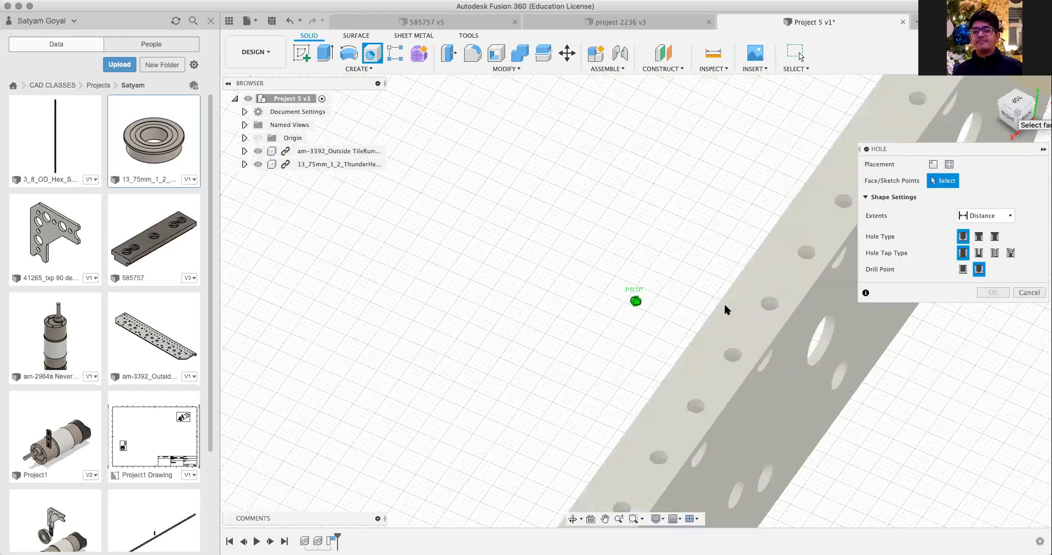
shift+middle_drag(724, 305, 536, 118)
middle_drag(767, 384, 575, 145)
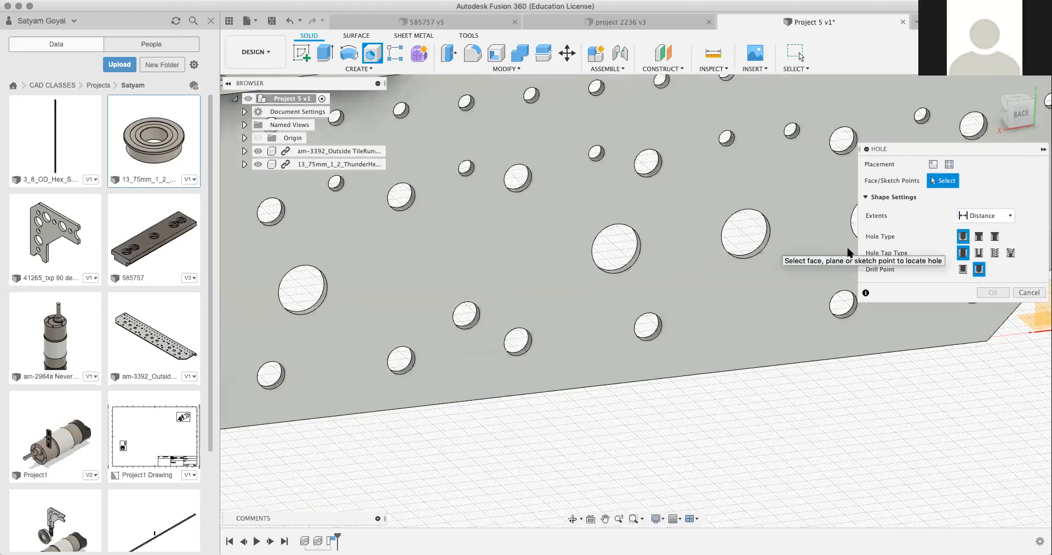
key(Escape)
Step: Try to select the plate's large hole in Move/Copy with the Faces, Bodies and Components object types, and cancel the command
click(801, 236)
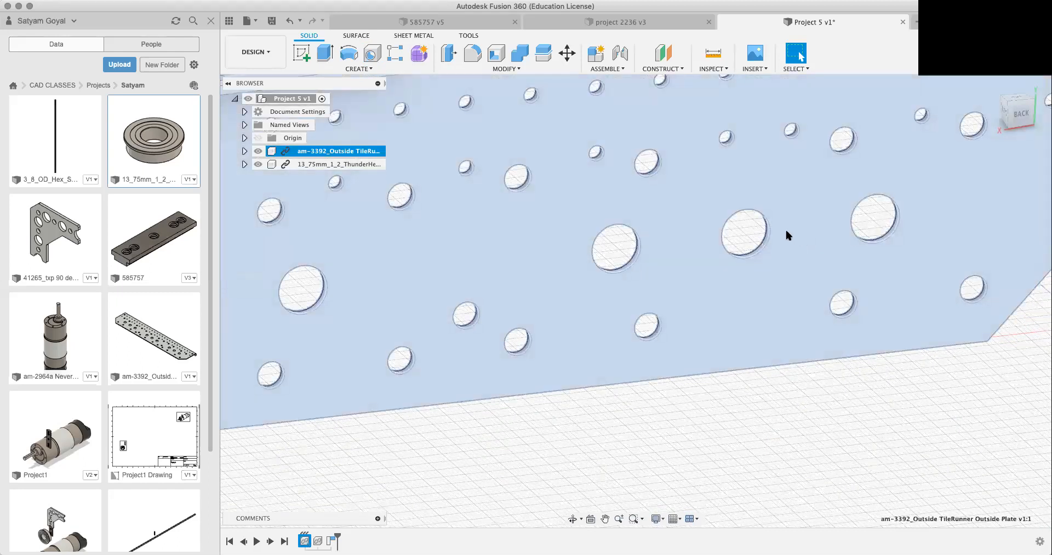
click(767, 236)
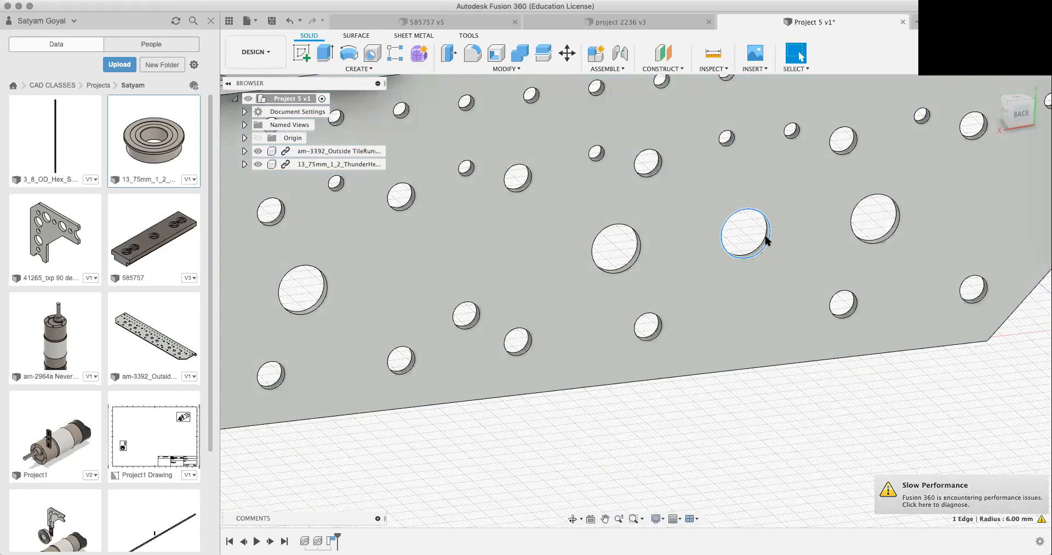
key(m)
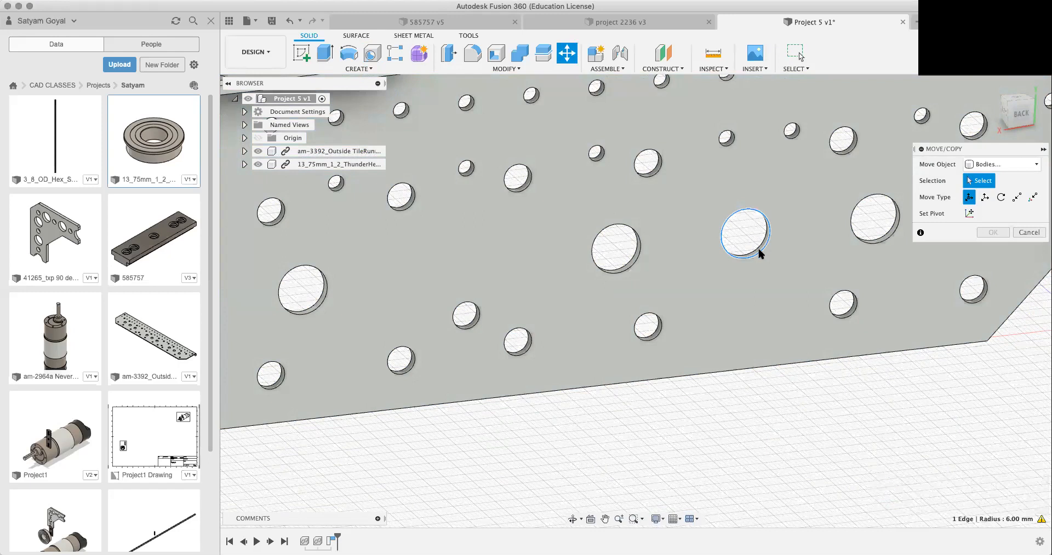
click(1002, 164)
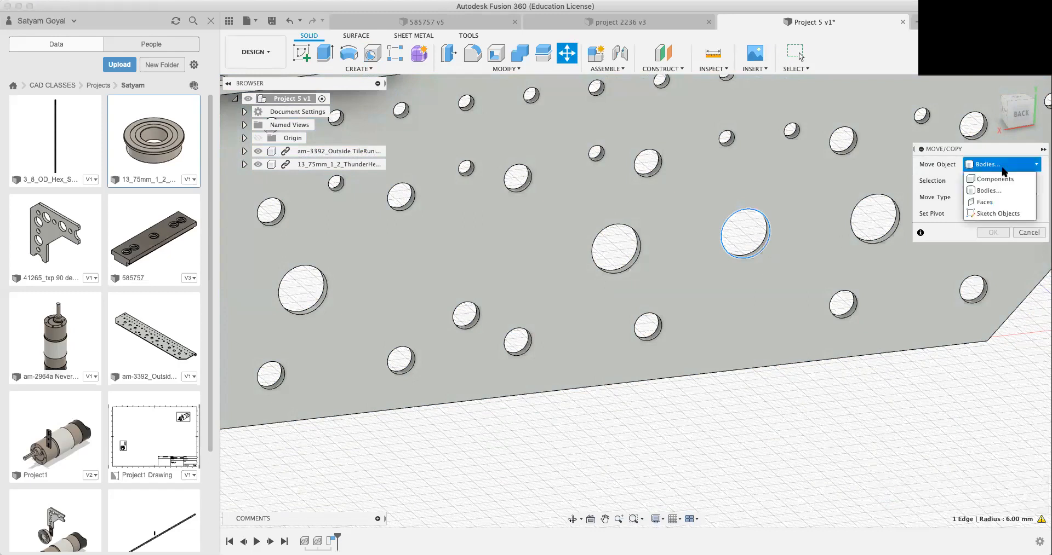
click(986, 193)
scroll(812, 233, up, 5)
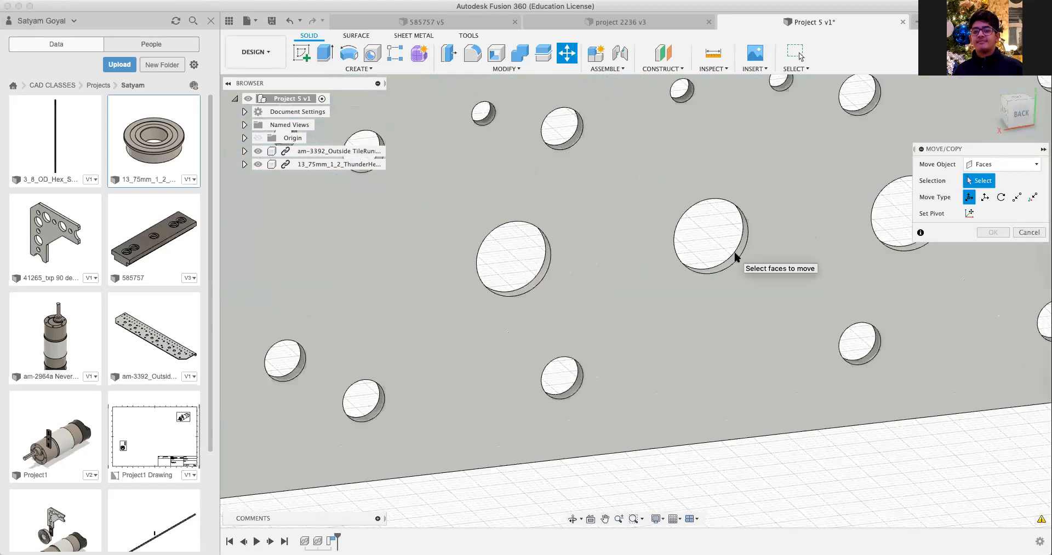
scroll(737, 258, up, 8)
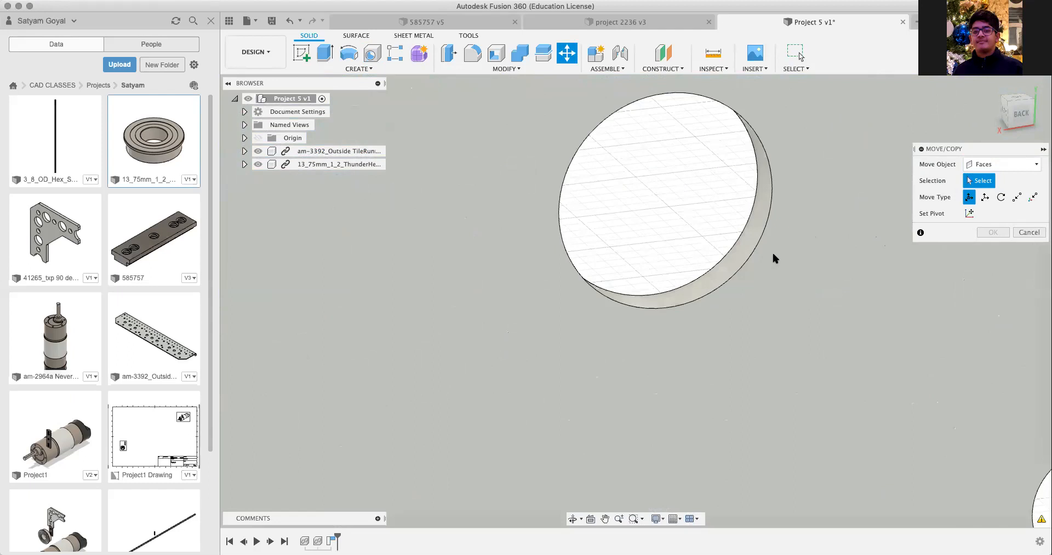
click(1002, 164)
click(986, 191)
click(972, 166)
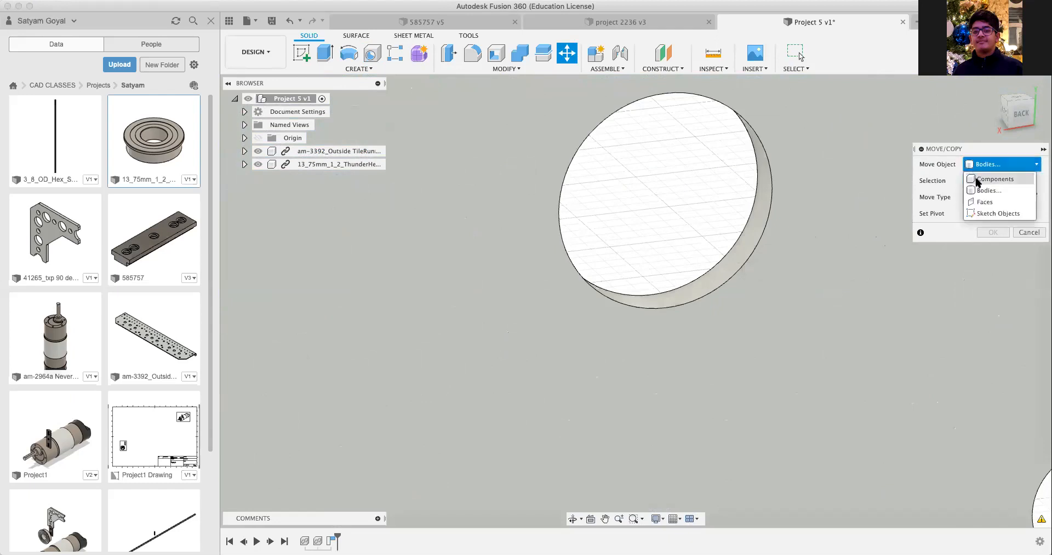
click(981, 179)
click(747, 238)
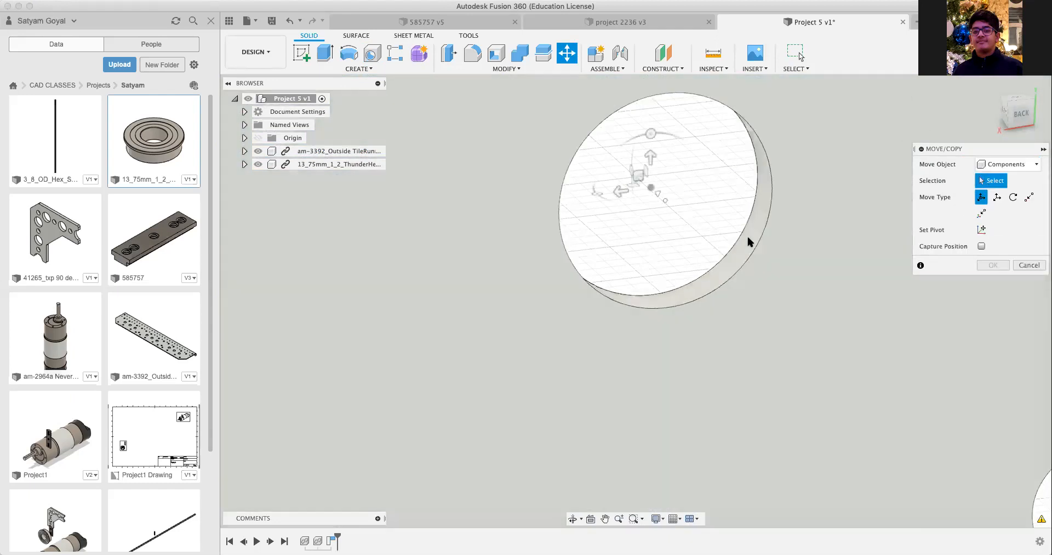
key(Escape)
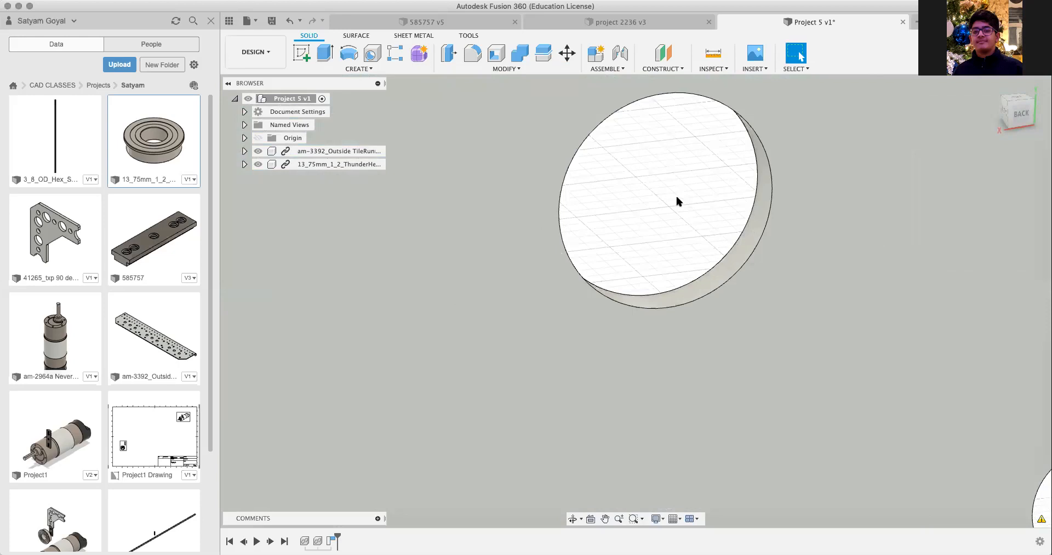
Step: Start a sketch on the plate's back-side face and draw a center diameter circle concentric with and larger than a large hole
scroll(675, 194, down, 8)
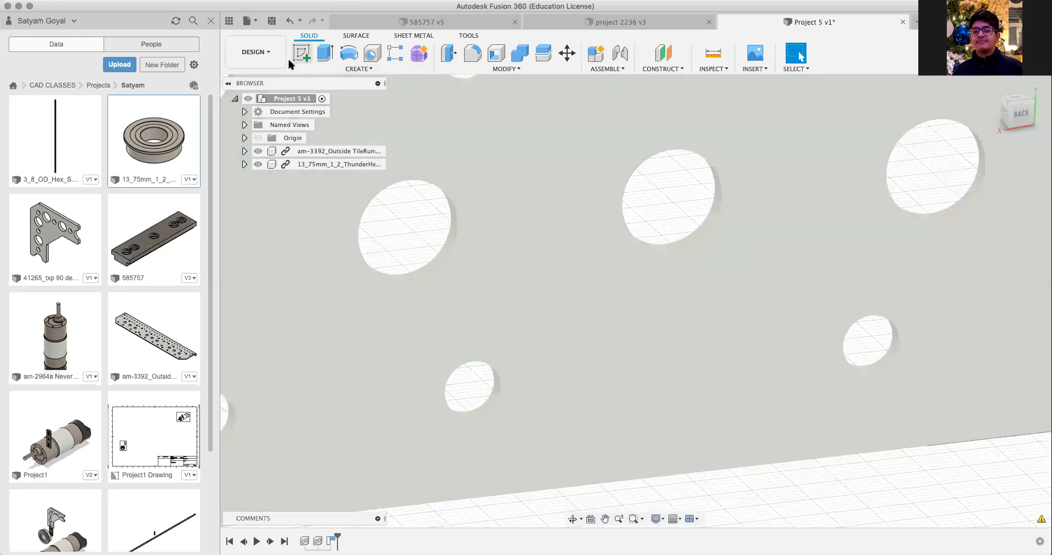
click(301, 55)
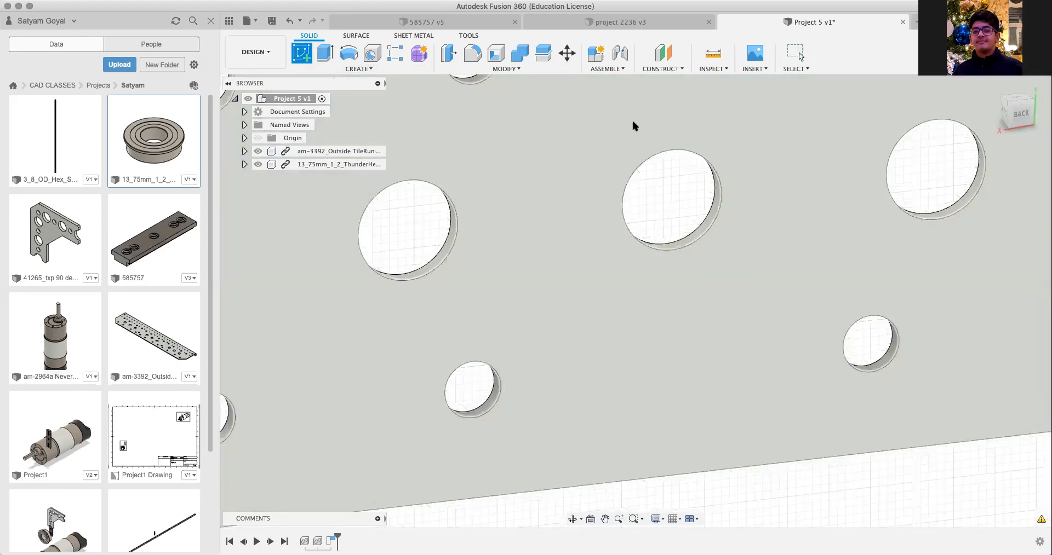
click(628, 120)
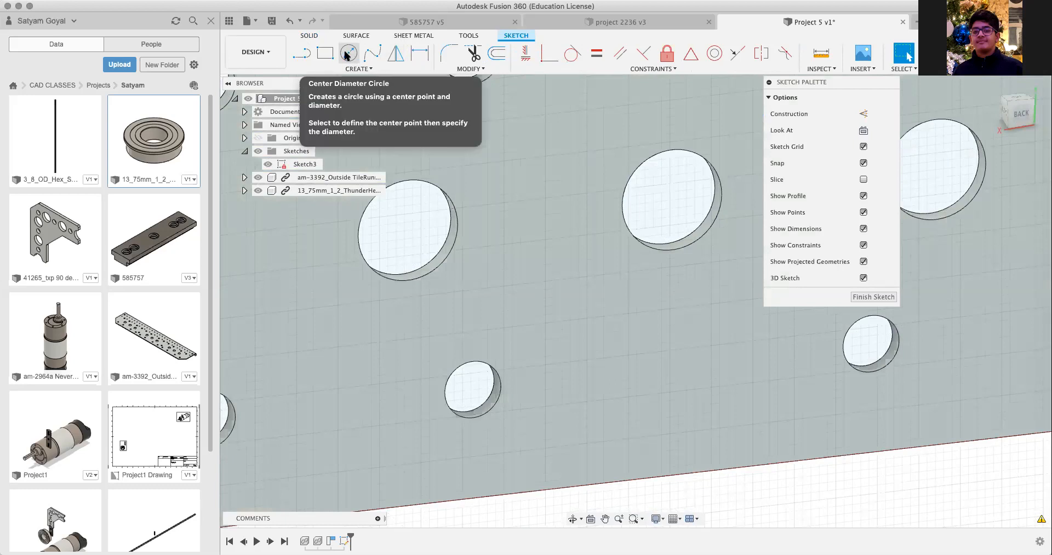
click(346, 55)
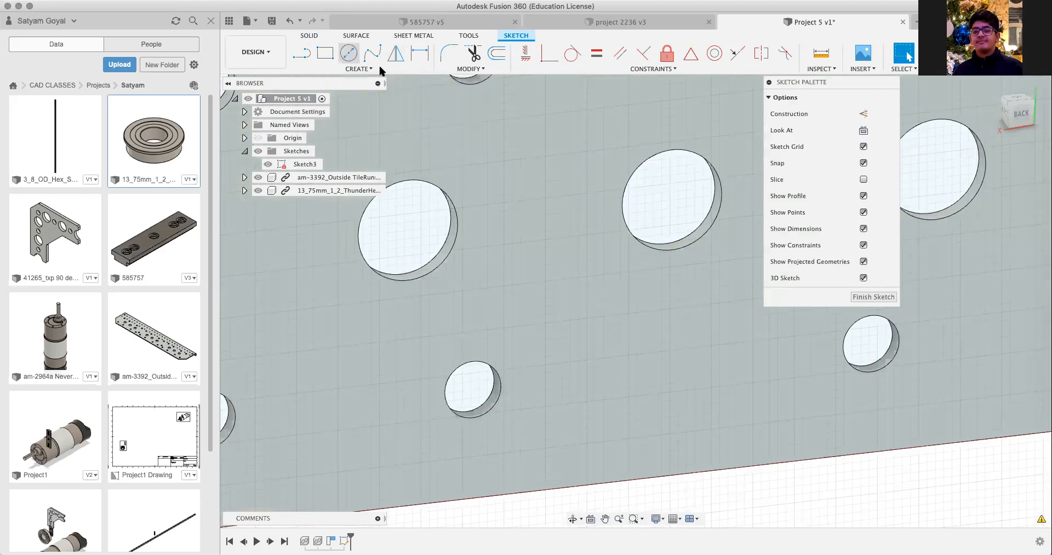
click(669, 203)
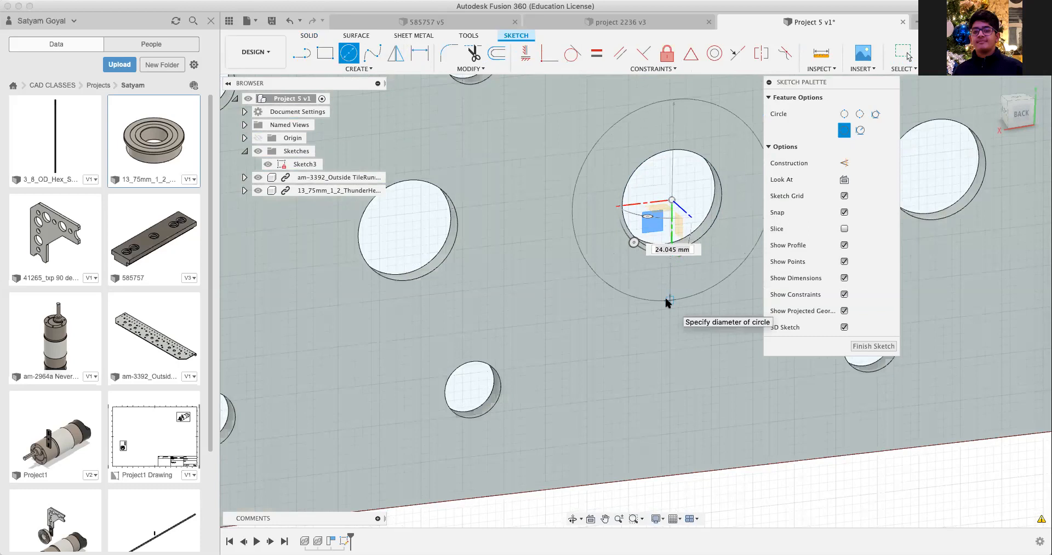
click(666, 300)
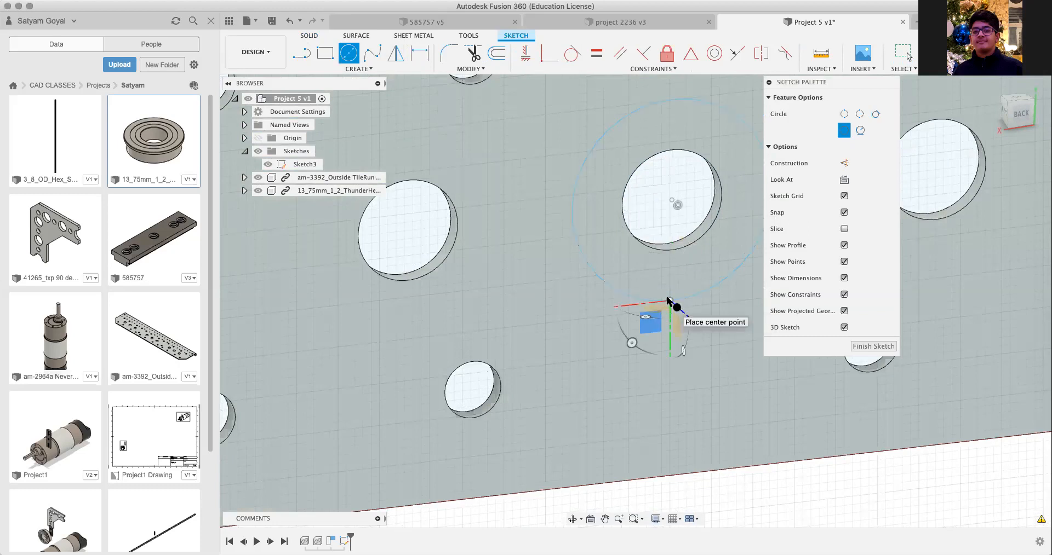
Step: Finish the circle sketch and select the ring profile around the plate's large hole, opening its sketch commands
key(Escape)
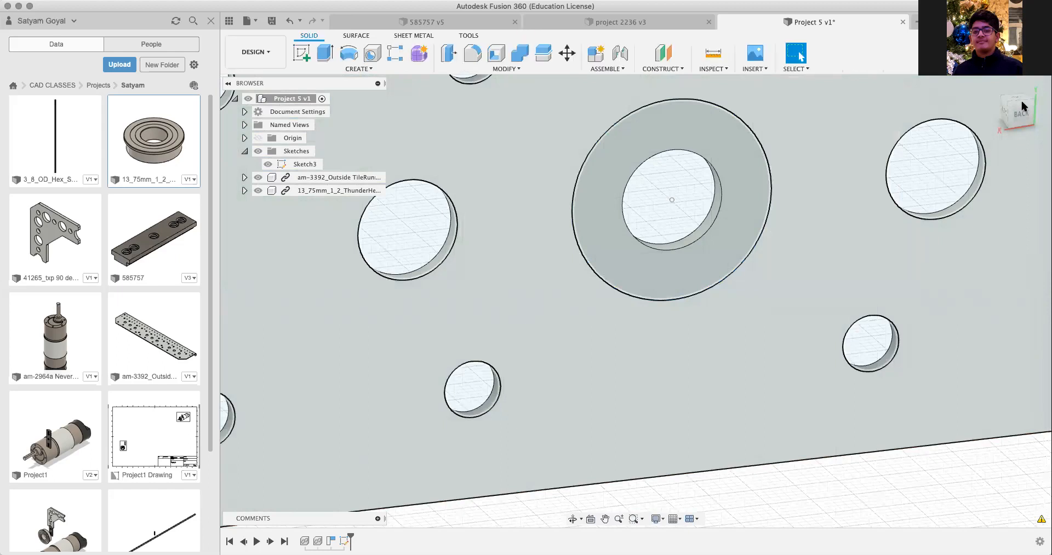
drag(1021, 111, 943, 106)
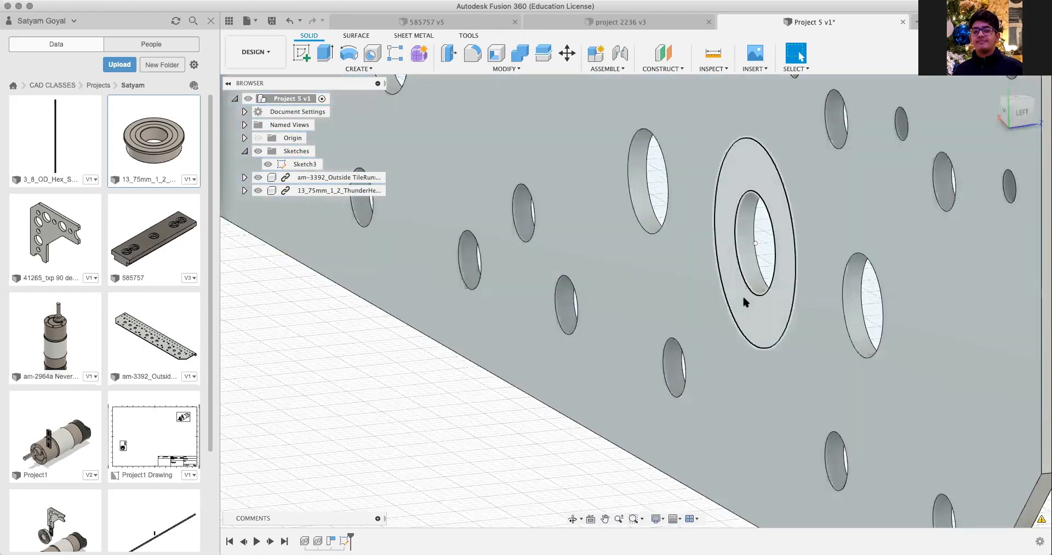
click(742, 299)
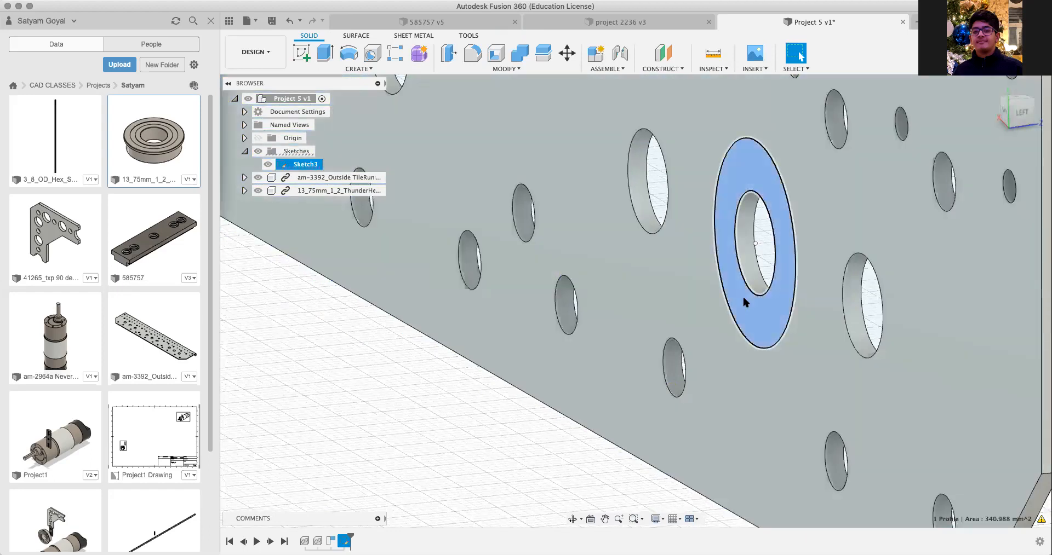
right_click(743, 298)
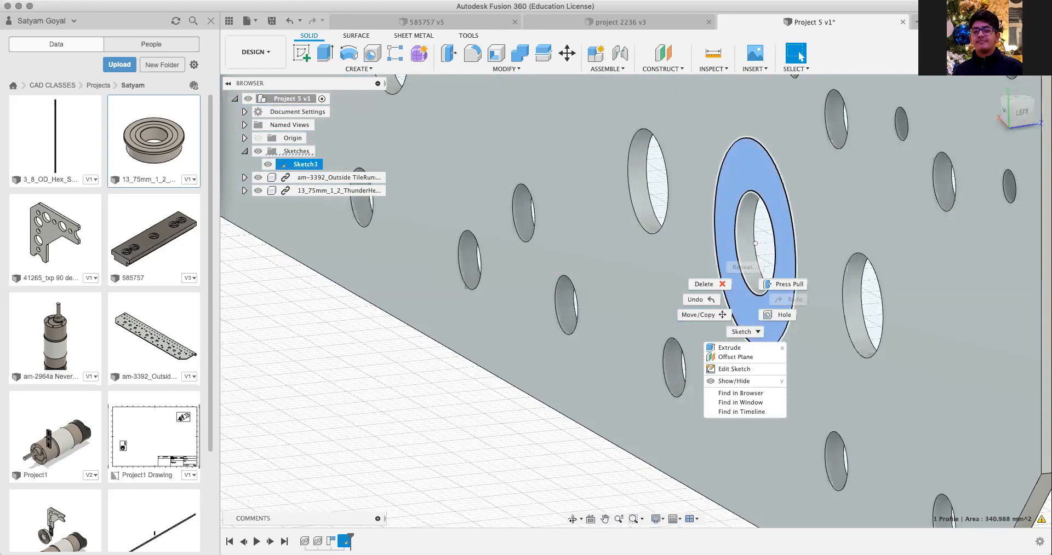
click(752, 331)
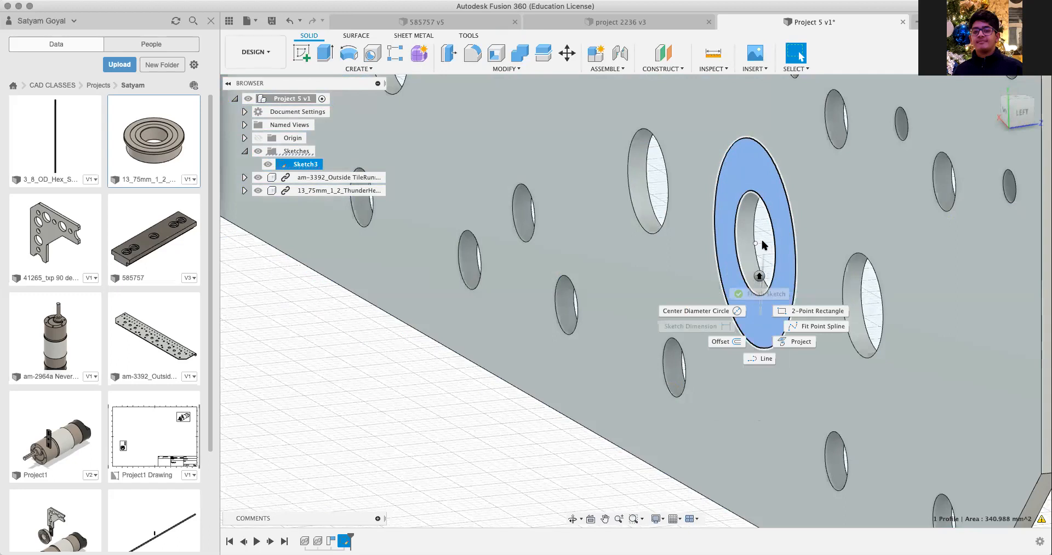
click(766, 362)
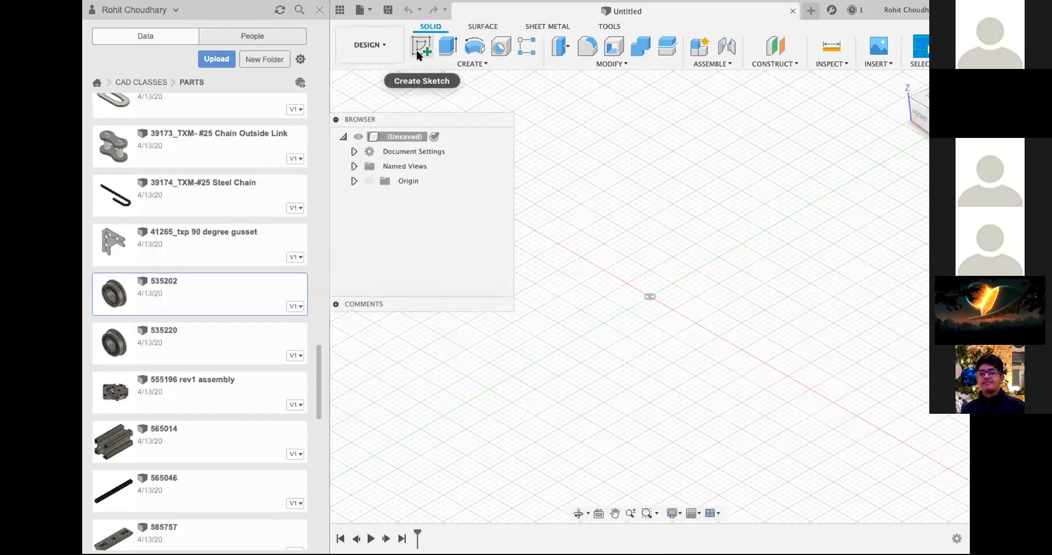
Step: In the untitled design, sketch a 2 in by 2 in rectangle on the horizontal origin plane and finish the sketch
click(423, 49)
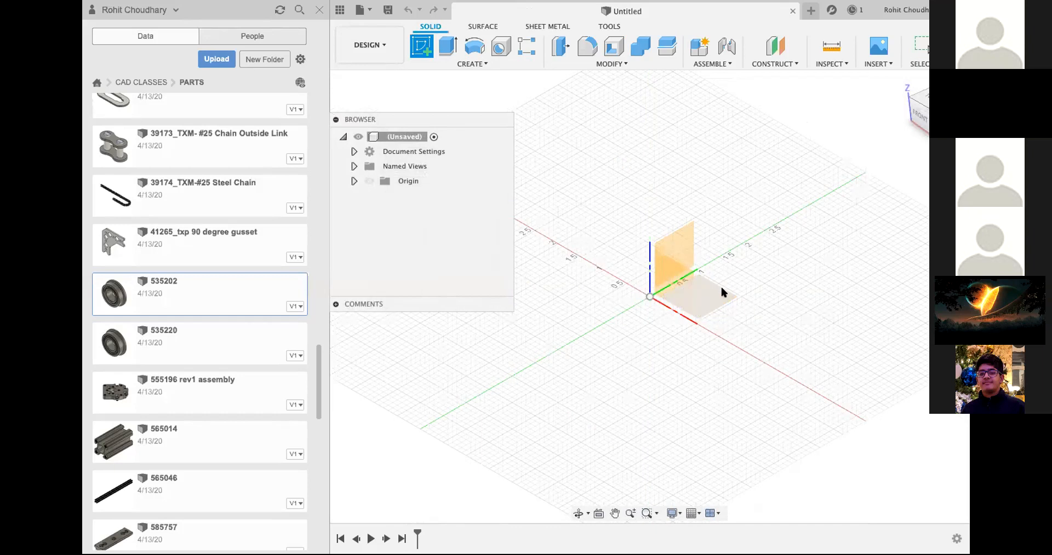
click(693, 298)
key(r)
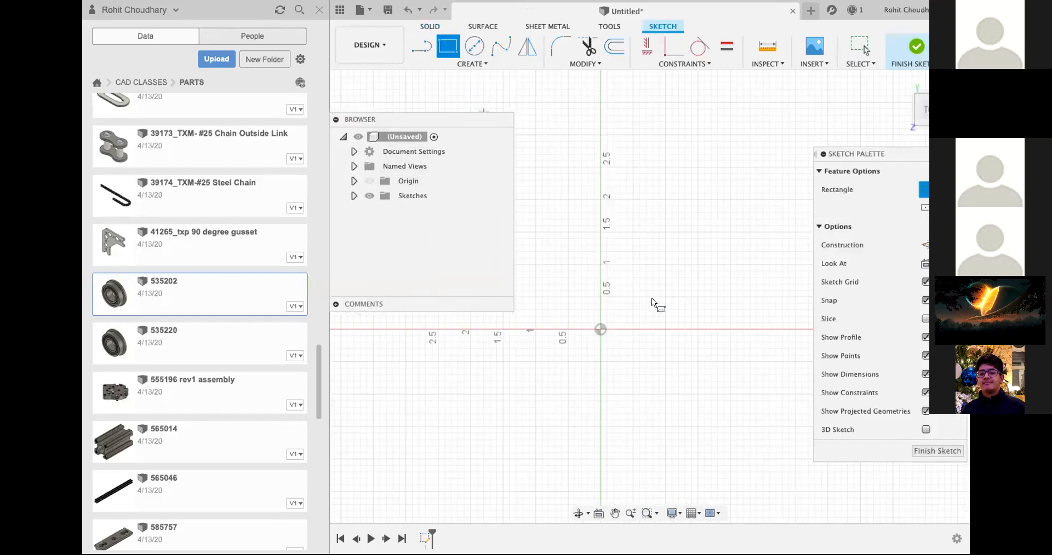
click(536, 233)
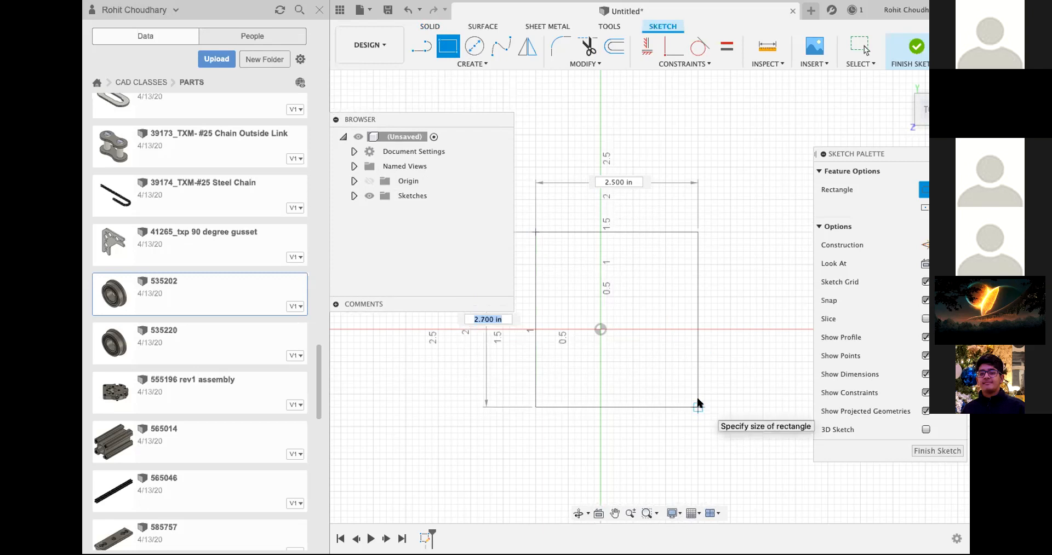
text(1)
key(Tab)
text(1)
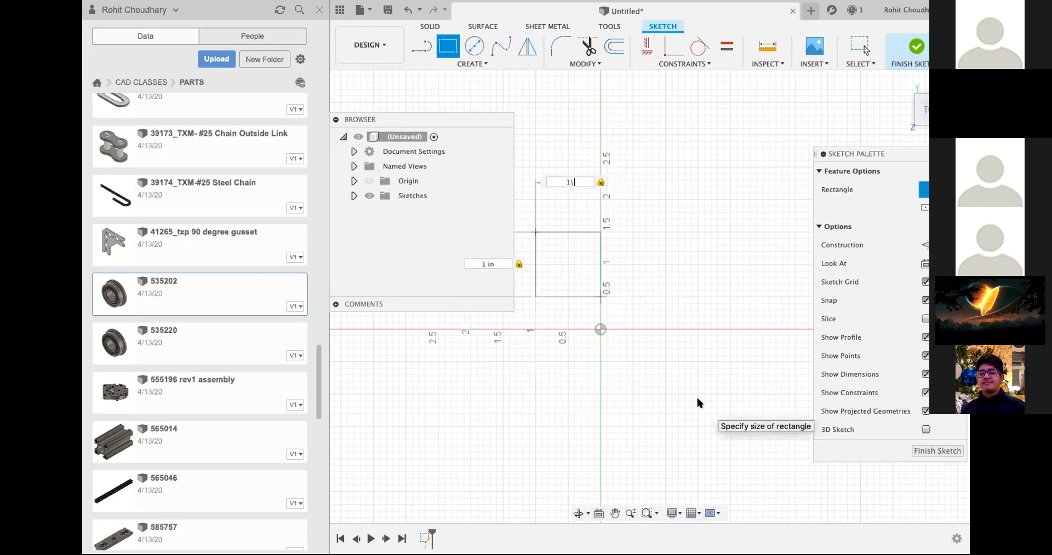
key(Tab)
text(2)
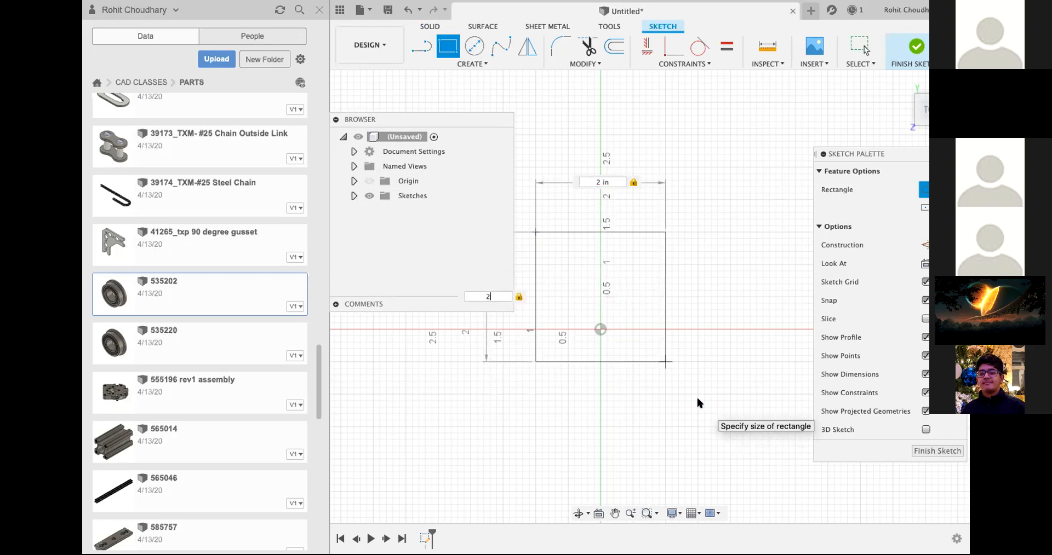
key(Return)
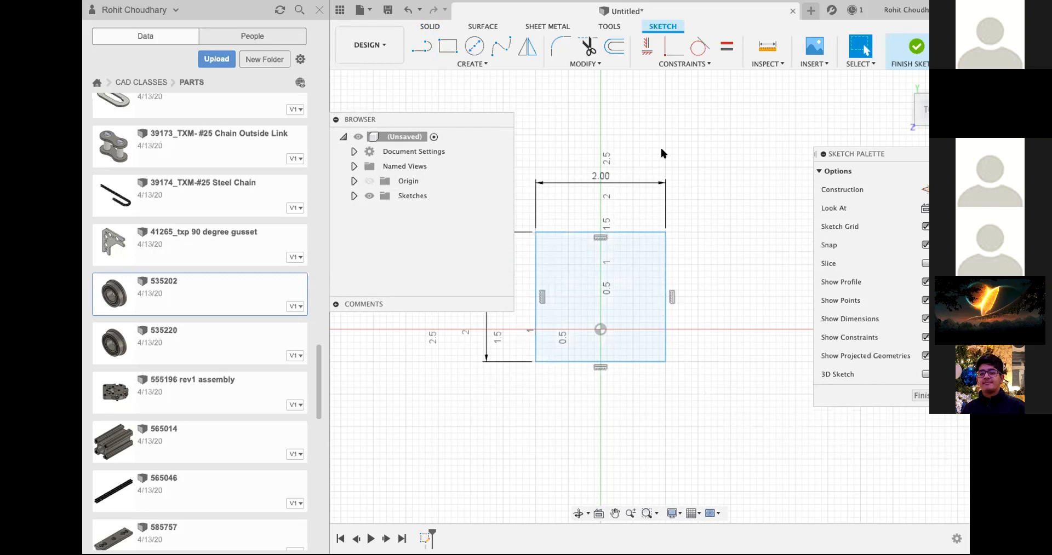
middle_drag(659, 146, 721, 118)
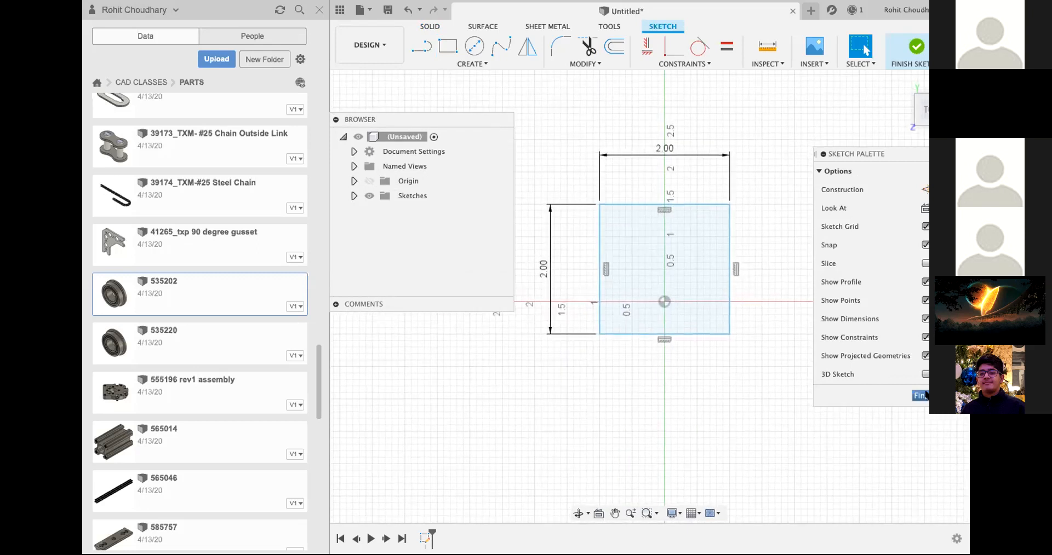
click(921, 395)
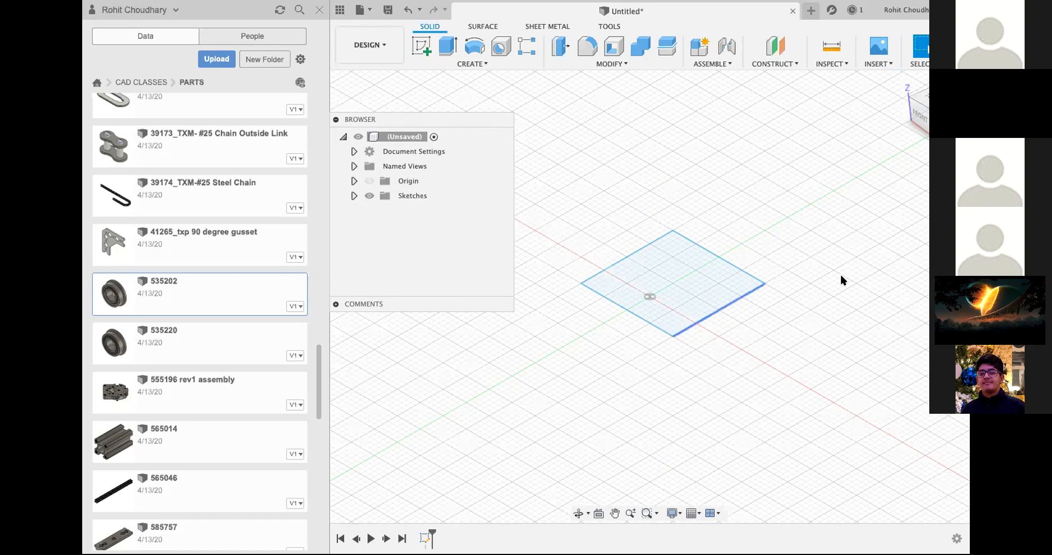
Step: Extrude the square profile 2 in upward as a new body
click(457, 49)
drag(673, 274, 688, 167)
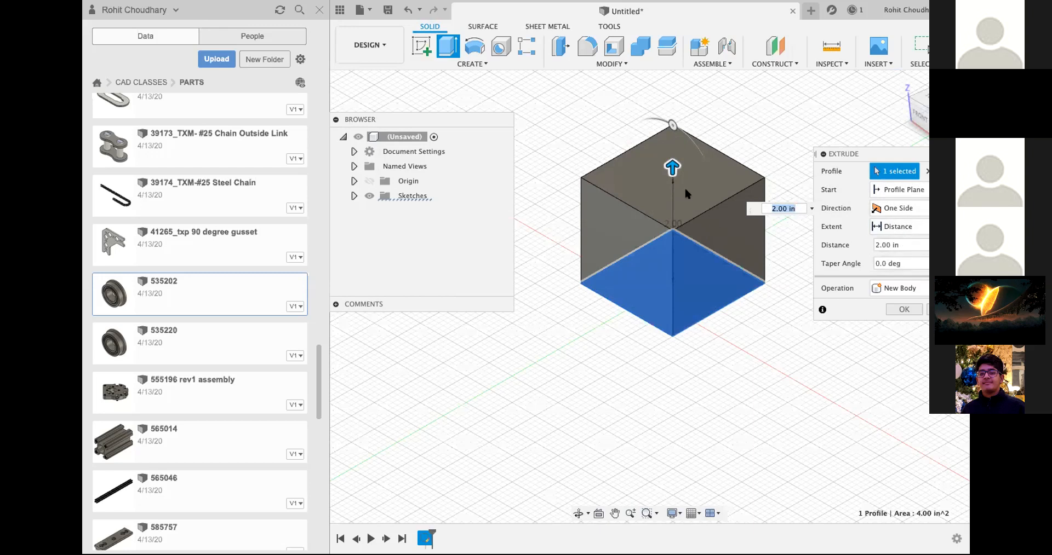
click(896, 310)
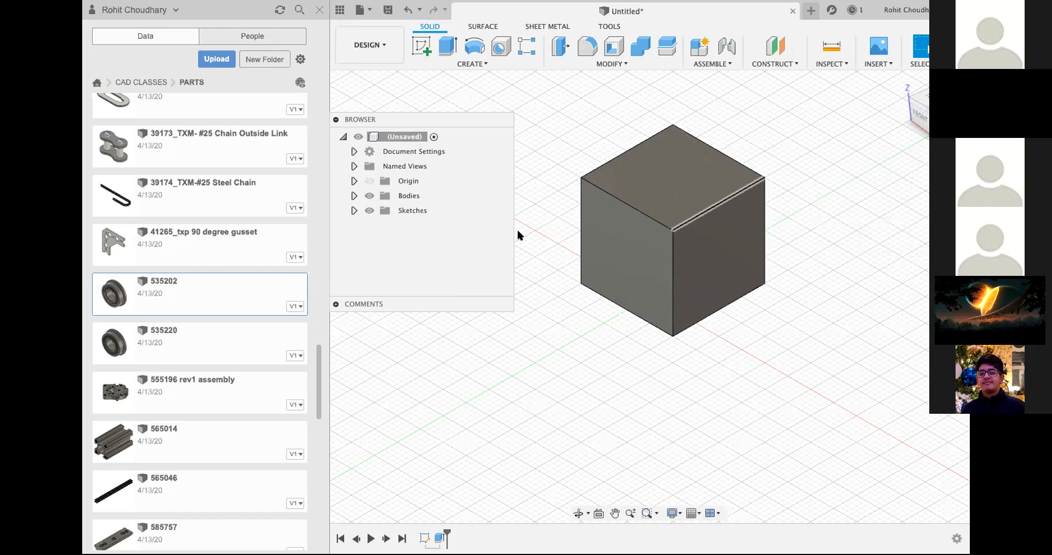
Step: Move the part 535202 from the PARTS folder to the account owner's folder under CAD CLASSES > Projects
right_click(157, 290)
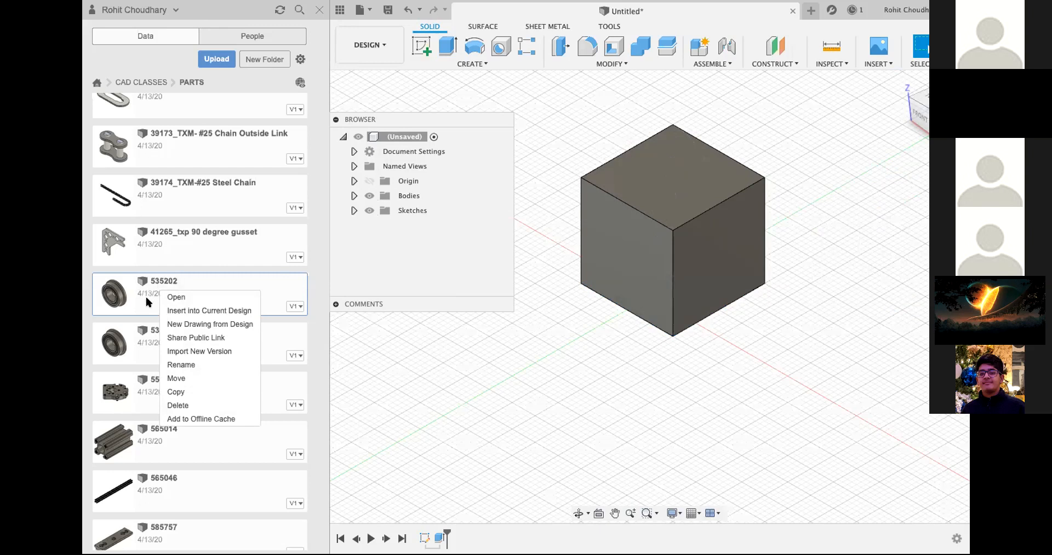
click(181, 379)
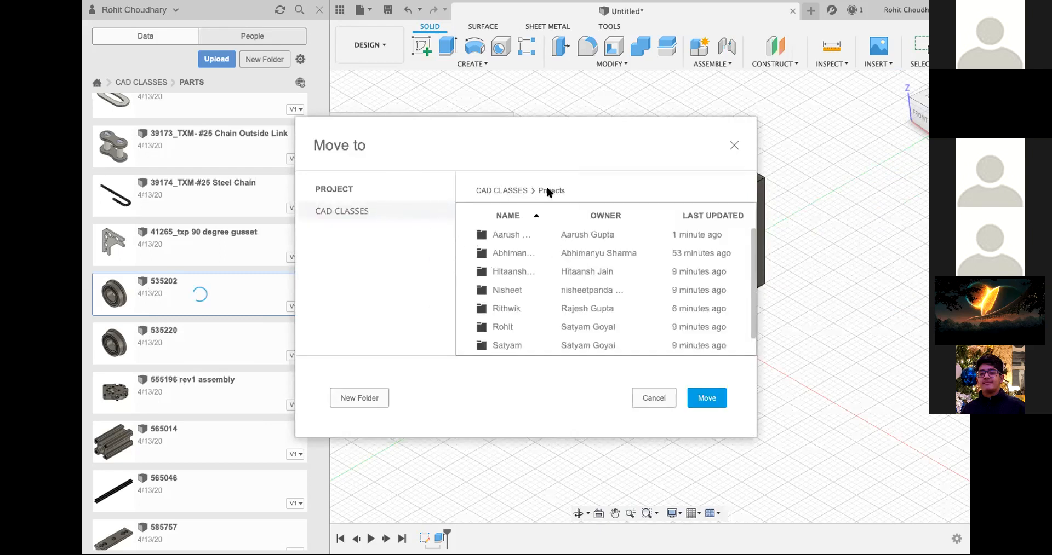
scroll(513, 299, down, 1)
double_click(513, 304)
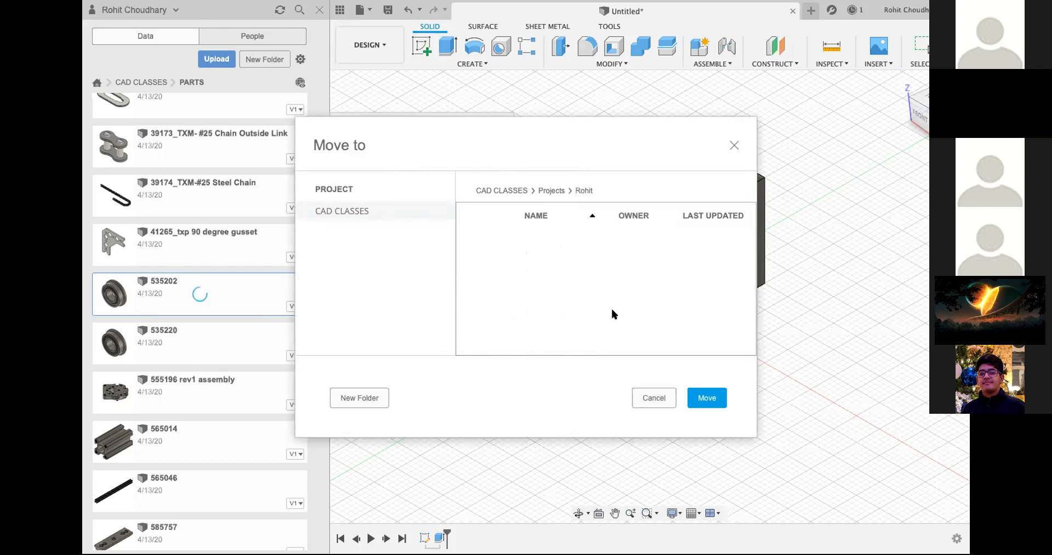
click(706, 398)
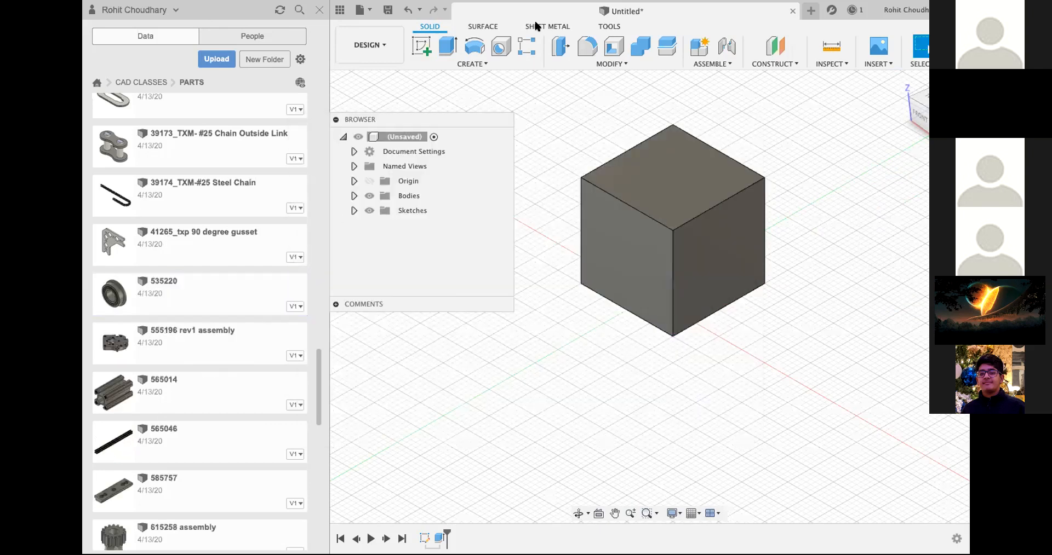
Step: Open the account owner's folder under Projects and try to insert 535202 into the unsaved design
click(152, 84)
click(183, 156)
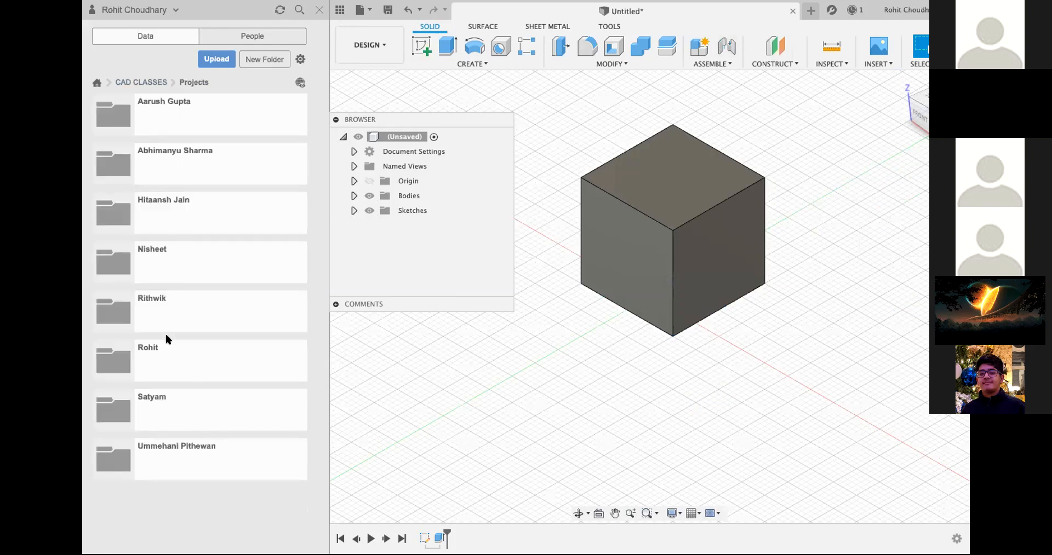
click(168, 366)
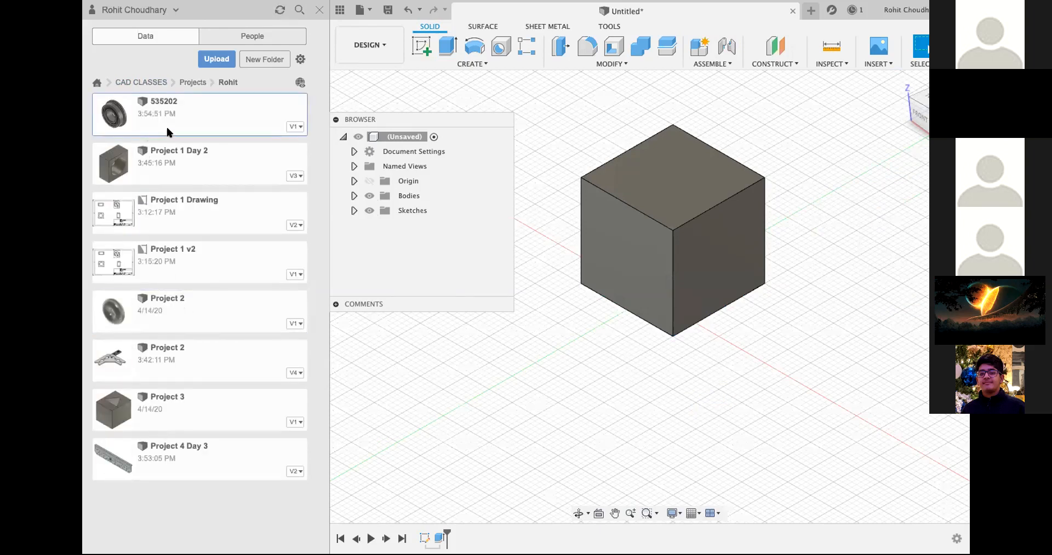
right_click(166, 125)
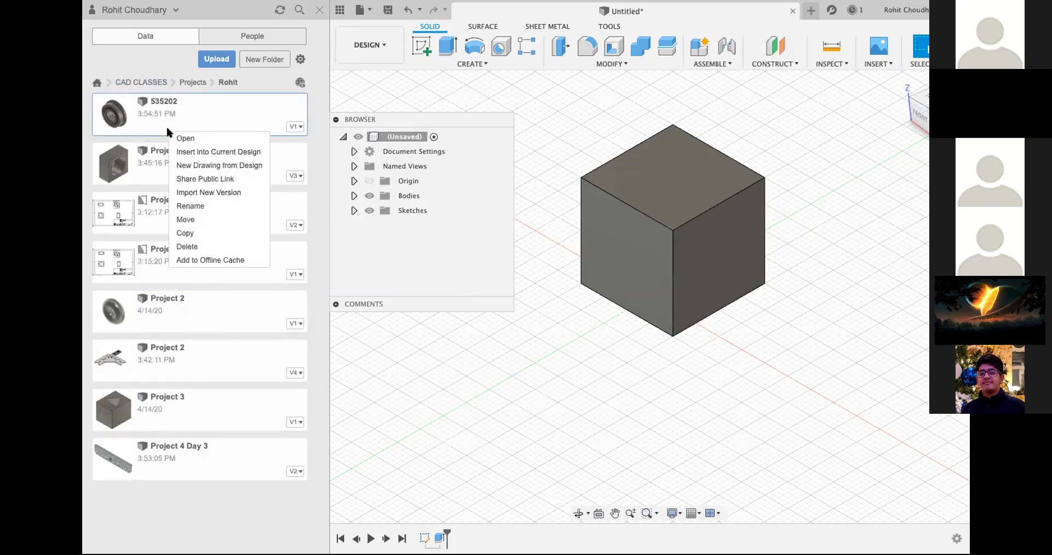
click(193, 152)
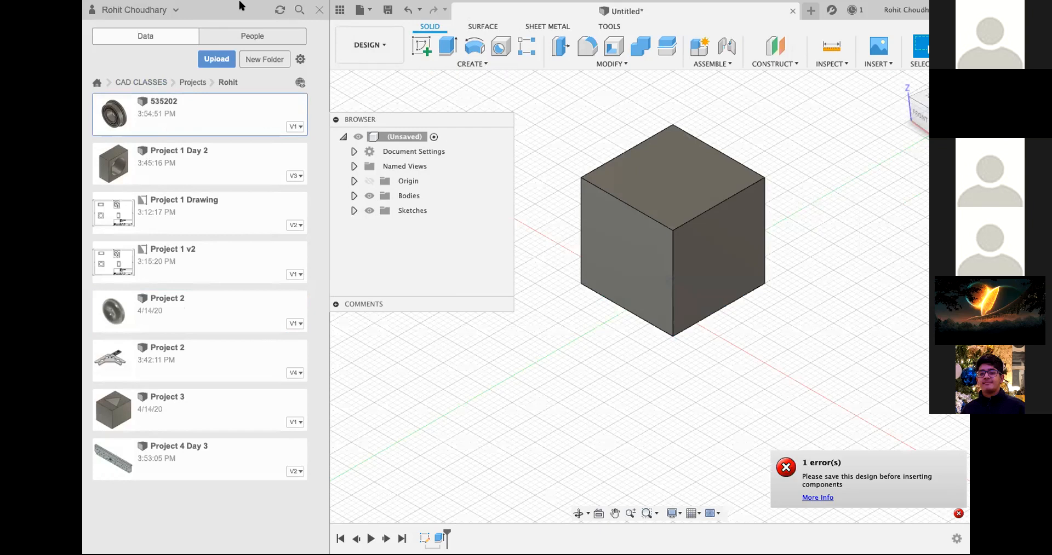
Step: Save the cube design as Project 5 in the account owner's folder under Projects
click(388, 10)
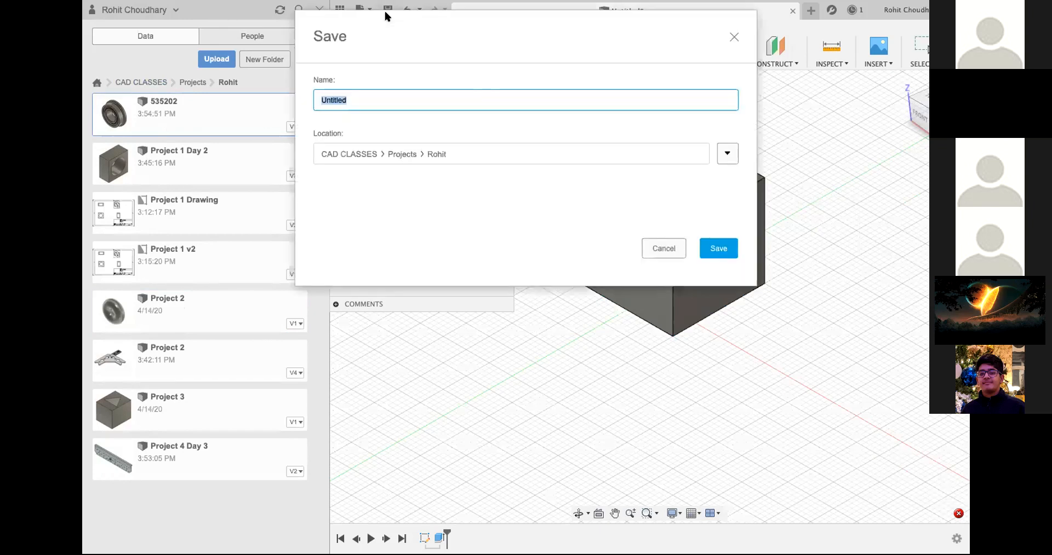
text(Project 5)
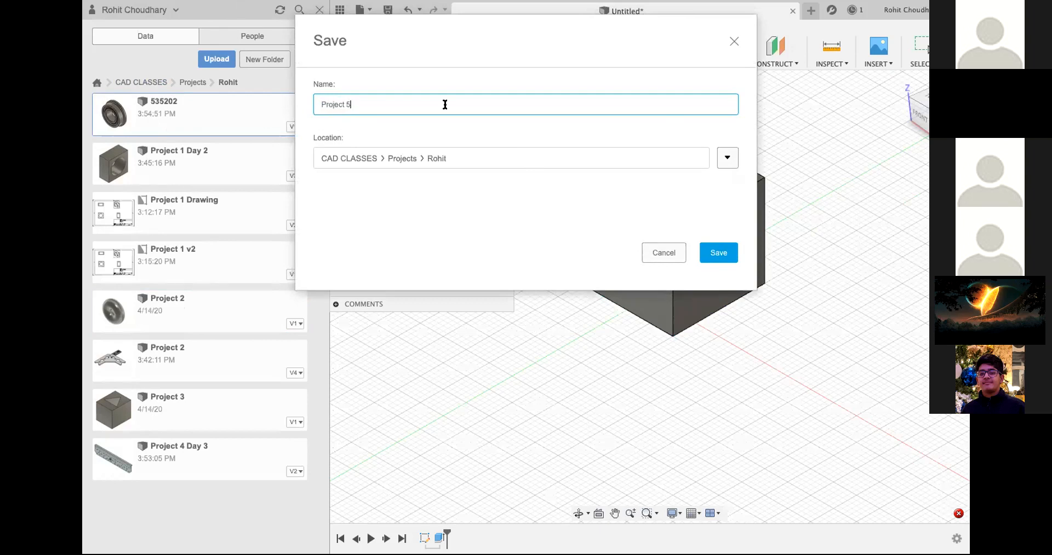
key(Return)
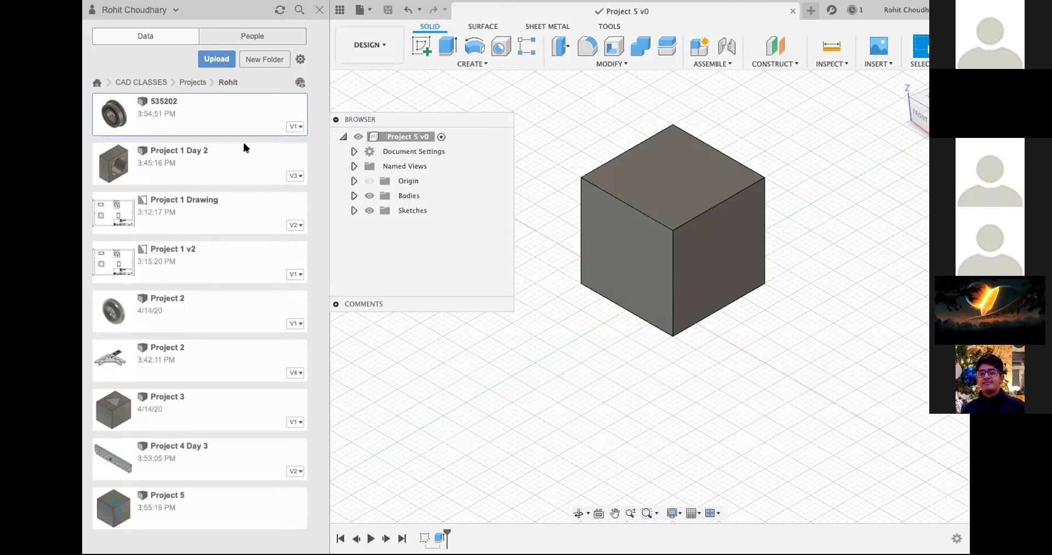
Step: Insert 535202 into Project 5 and position it beside the cube: 2.80 in along Z, -175° about Z, 2.20 in along Y
right_click(197, 120)
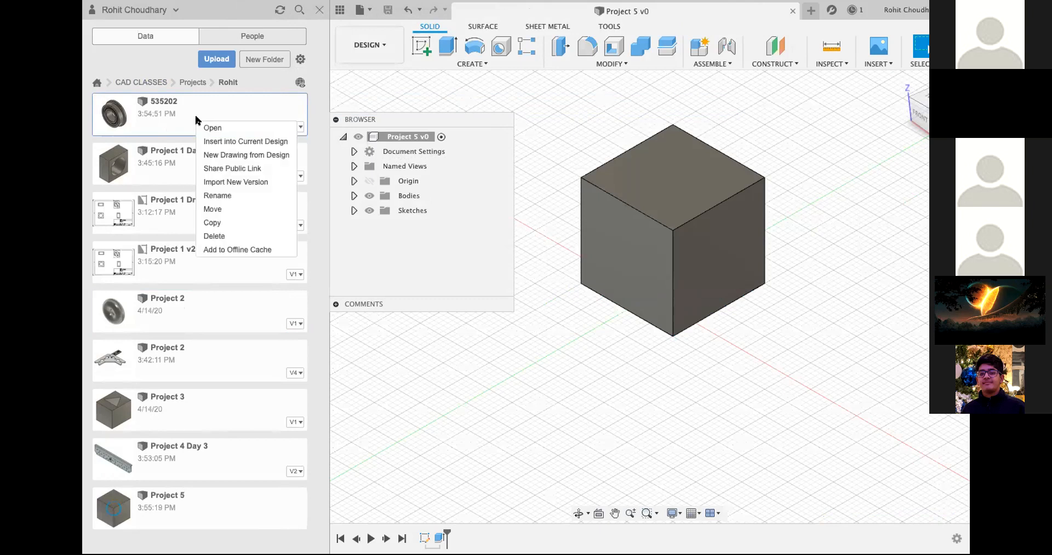
click(224, 141)
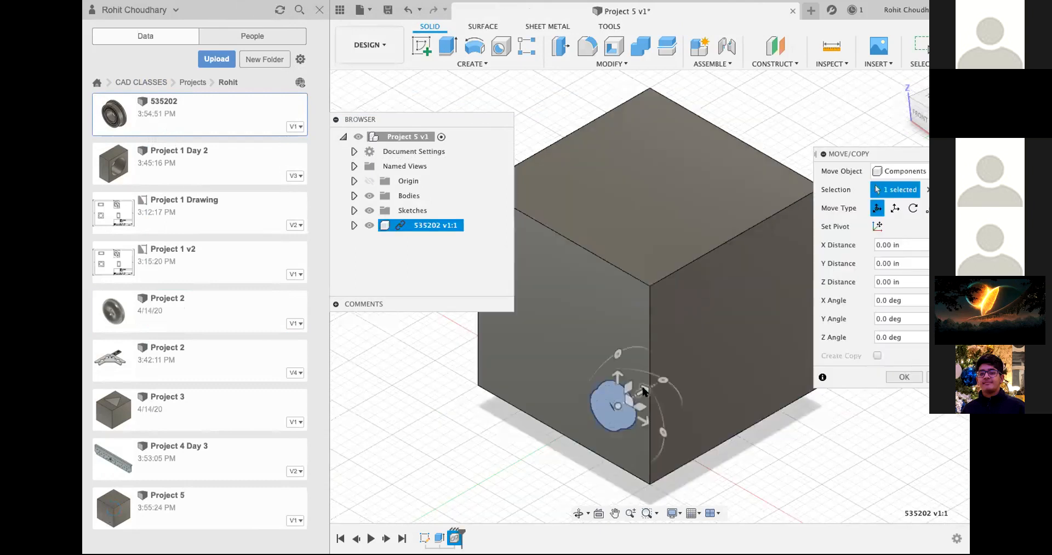
drag(616, 373, 617, 98)
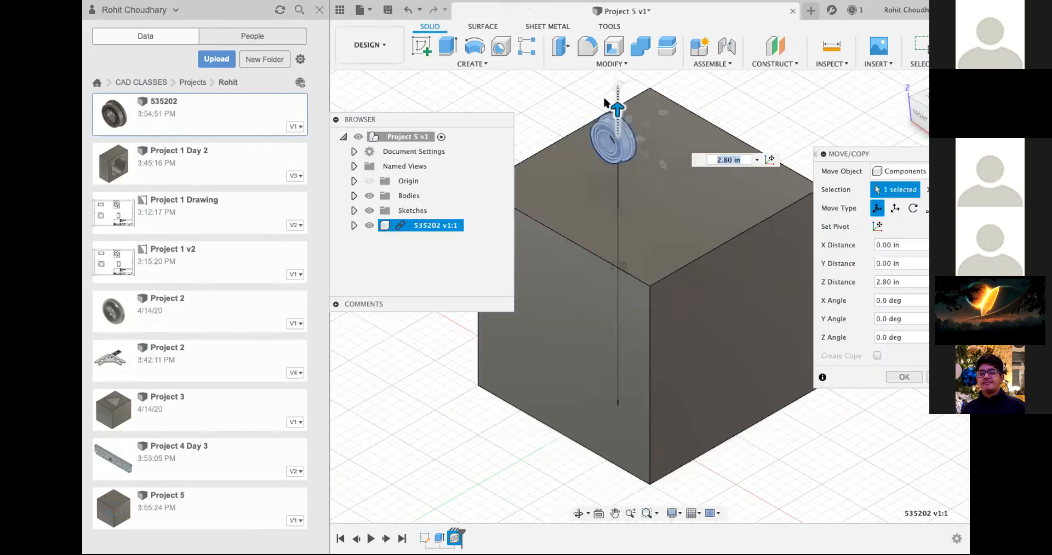
drag(678, 130, 508, 198)
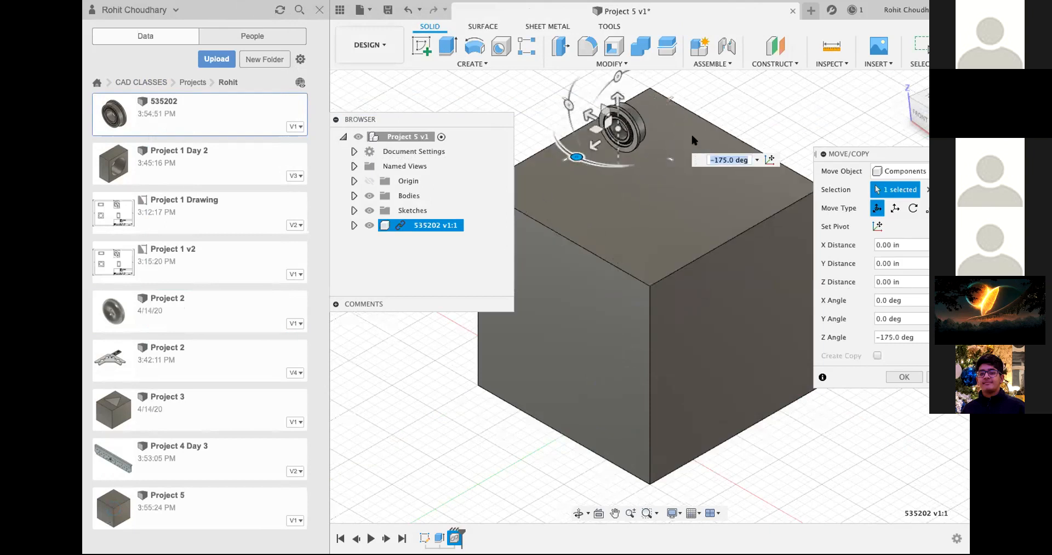
drag(578, 162, 422, 279)
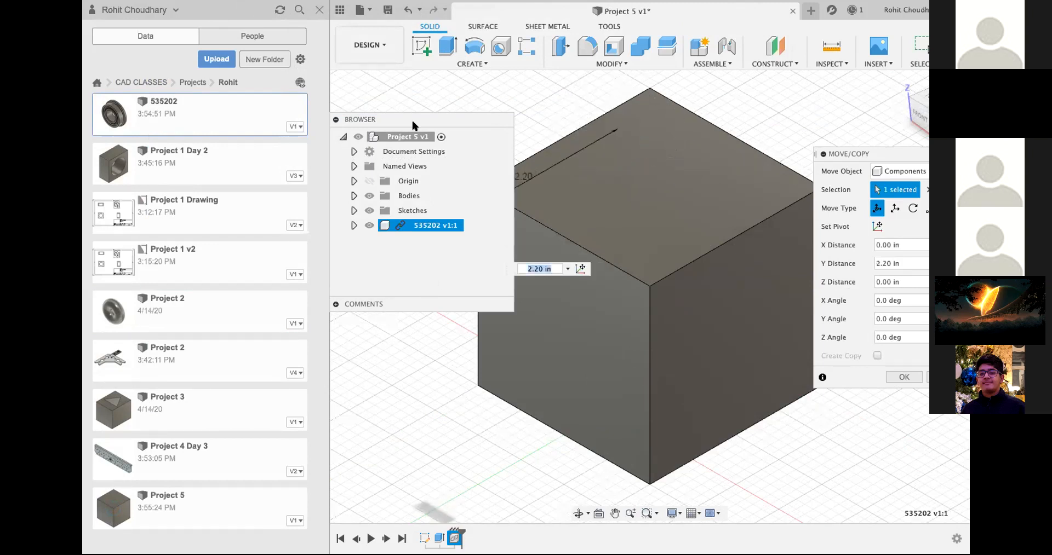
drag(347, 119, 343, 74)
click(335, 74)
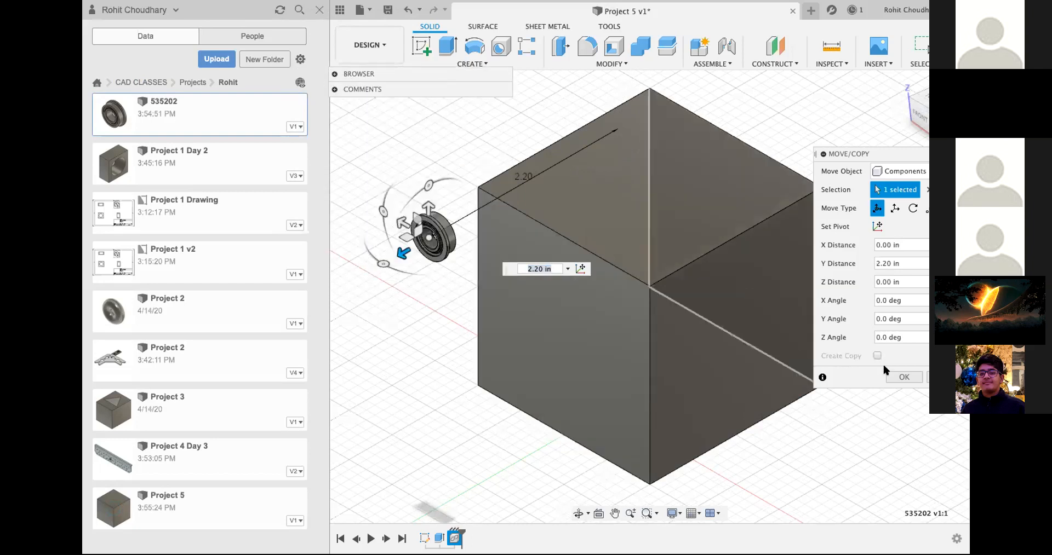
click(904, 377)
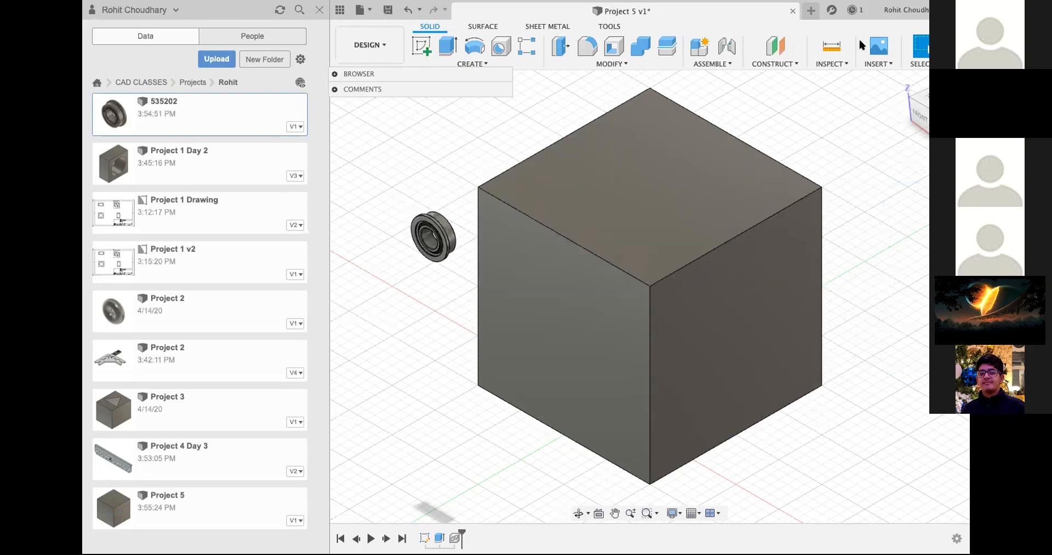
Step: Measure the bearing's circular edges at the free end of its narrower body and where that body meets the flange
key(i)
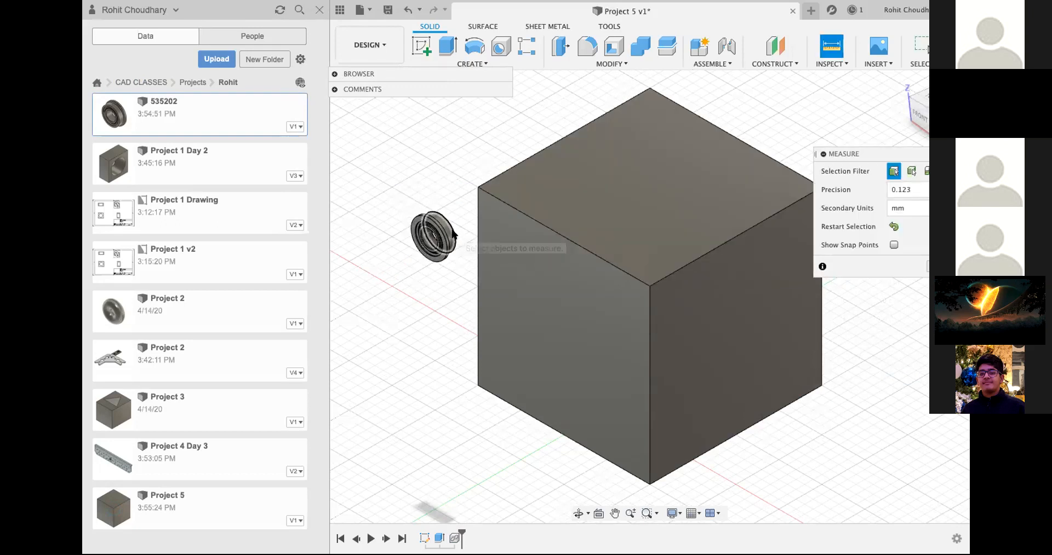
click(458, 233)
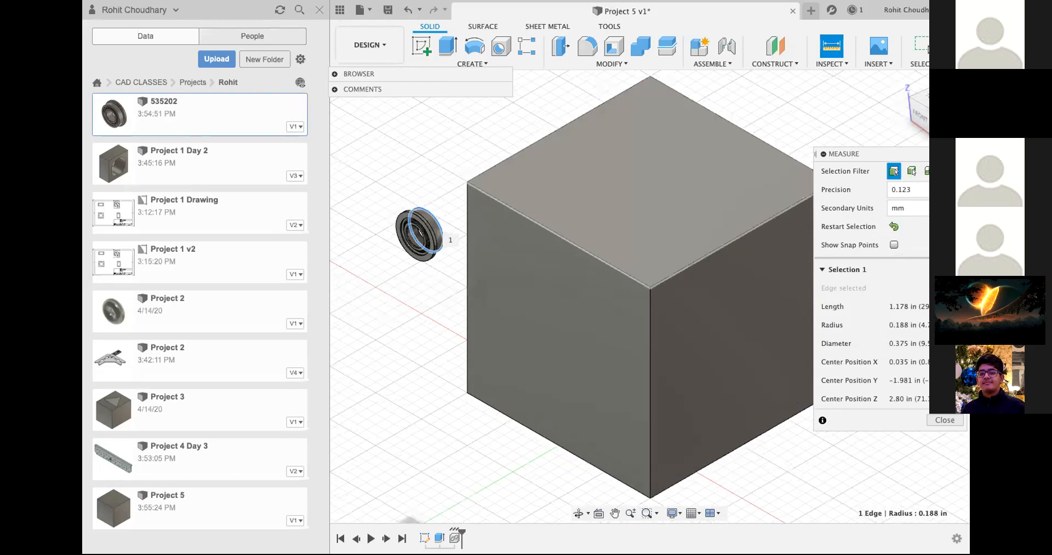
mouse_move(648, 286)
shift+middle_down()
mouse_move(558, 290)
mouse_move(559, 329)
mouse_move(791, 126)
mouse_move(475, 284)
mouse_move(531, 340)
mouse_move(557, 249)
shift+middle_up()
scroll(557, 249, up, 5)
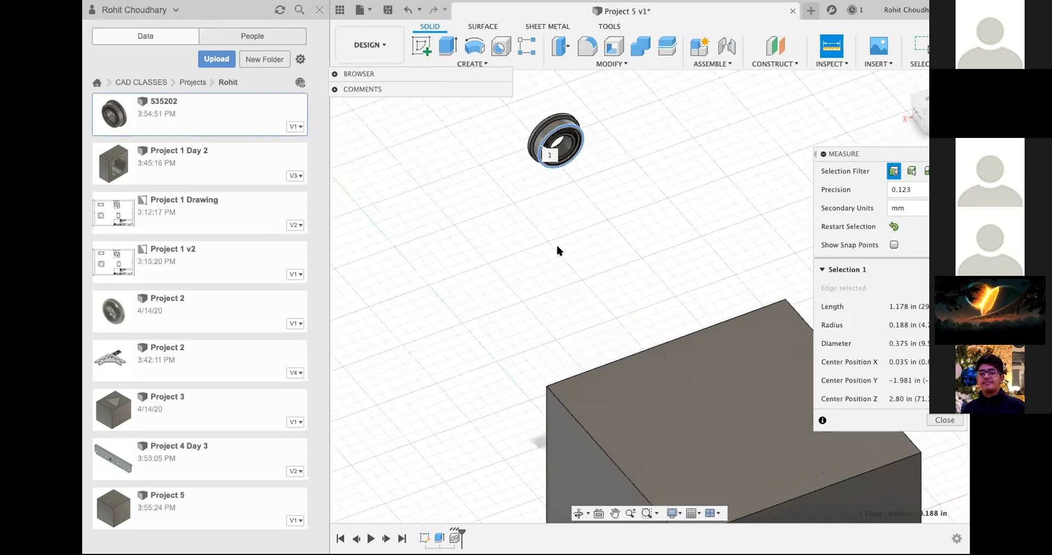
scroll(489, 226, down, 5)
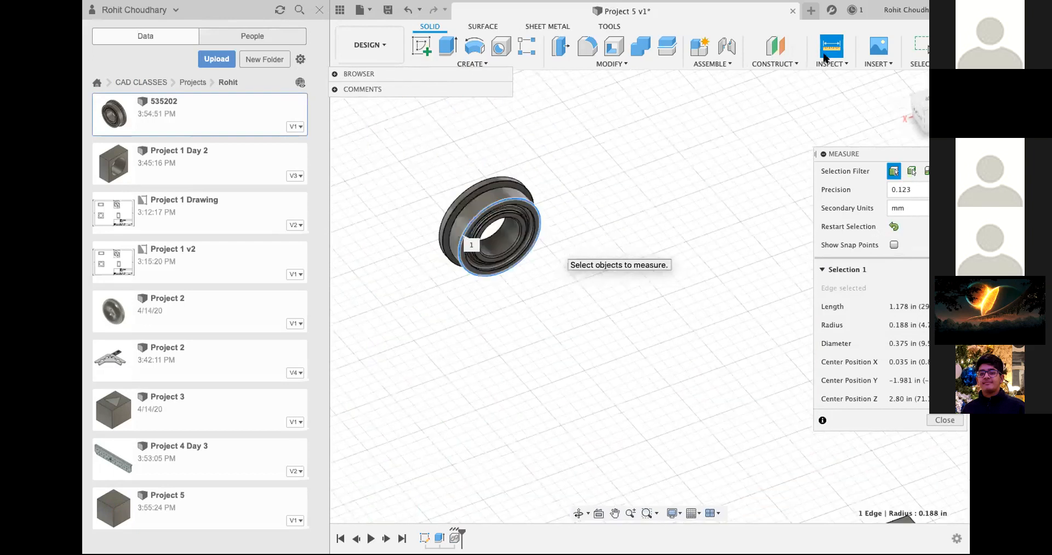
click(465, 221)
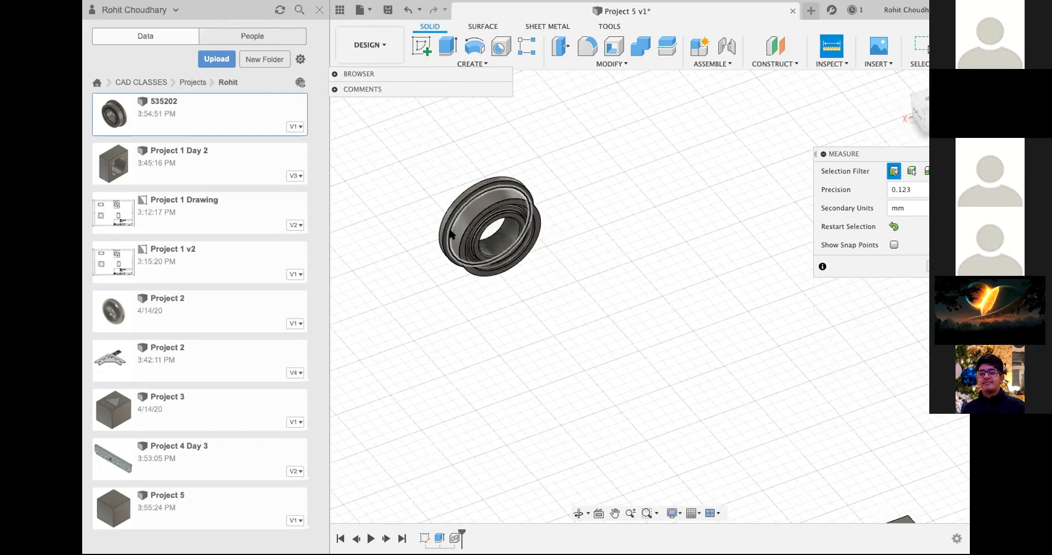
click(453, 237)
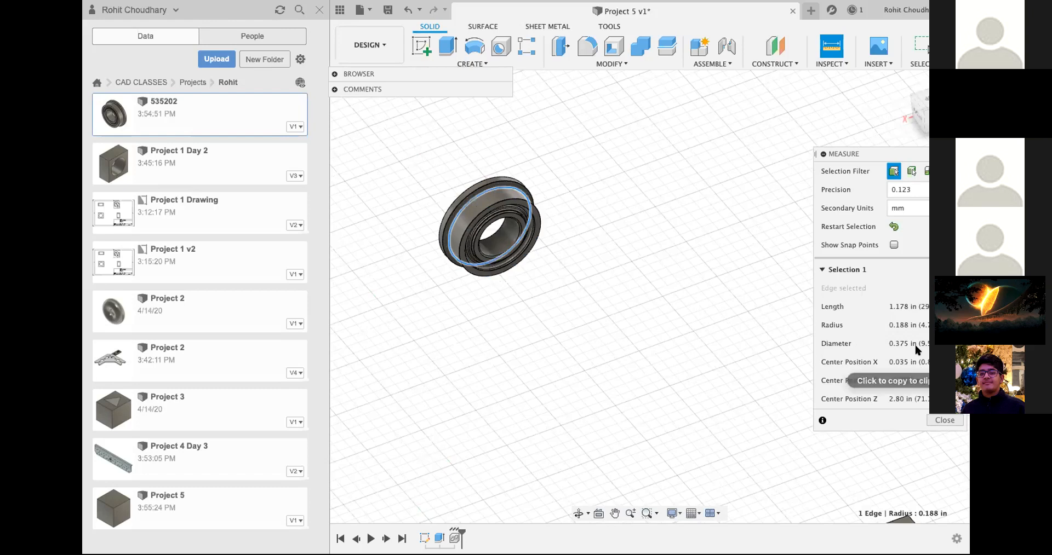
click(944, 421)
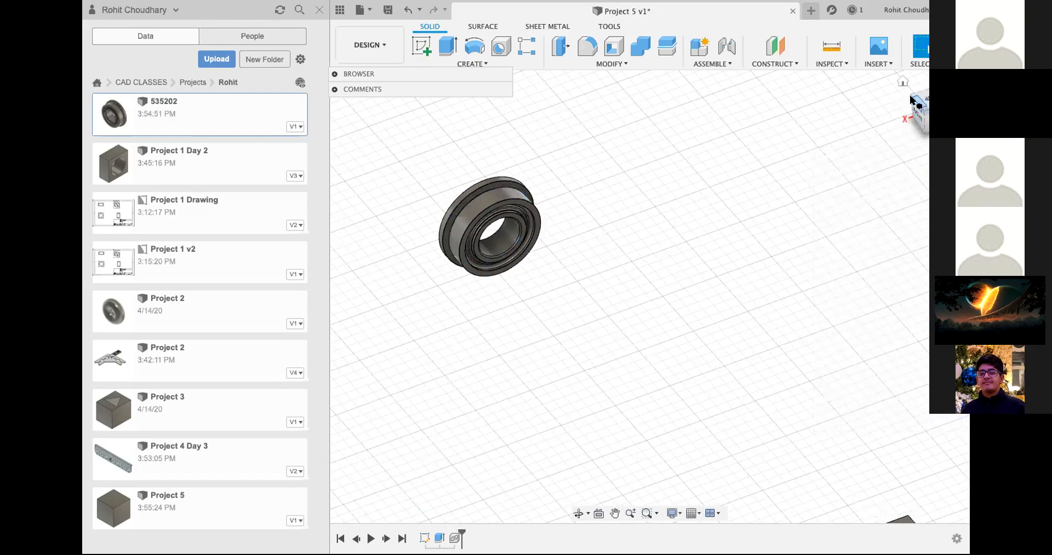
Step: Sketch a 0.375 in diameter circle at the centre of the cube's front face and finish the sketch
click(920, 118)
click(923, 114)
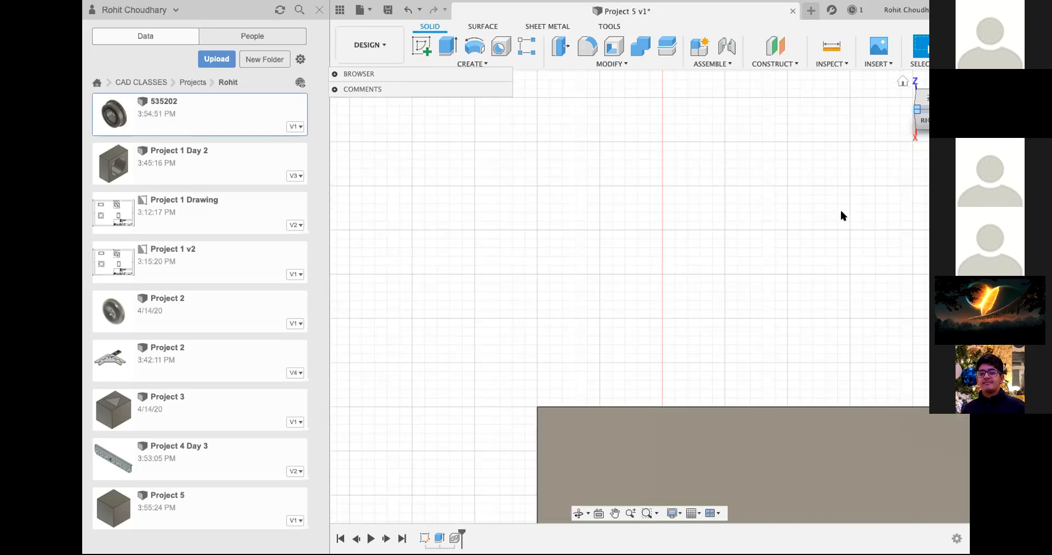
shift+scroll(841, 216, down, 5)
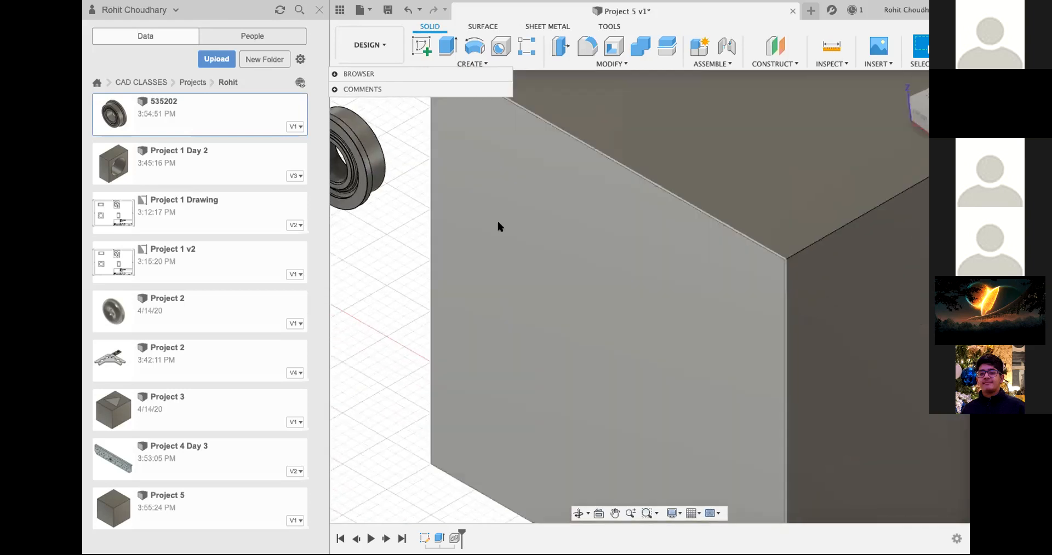
click(421, 46)
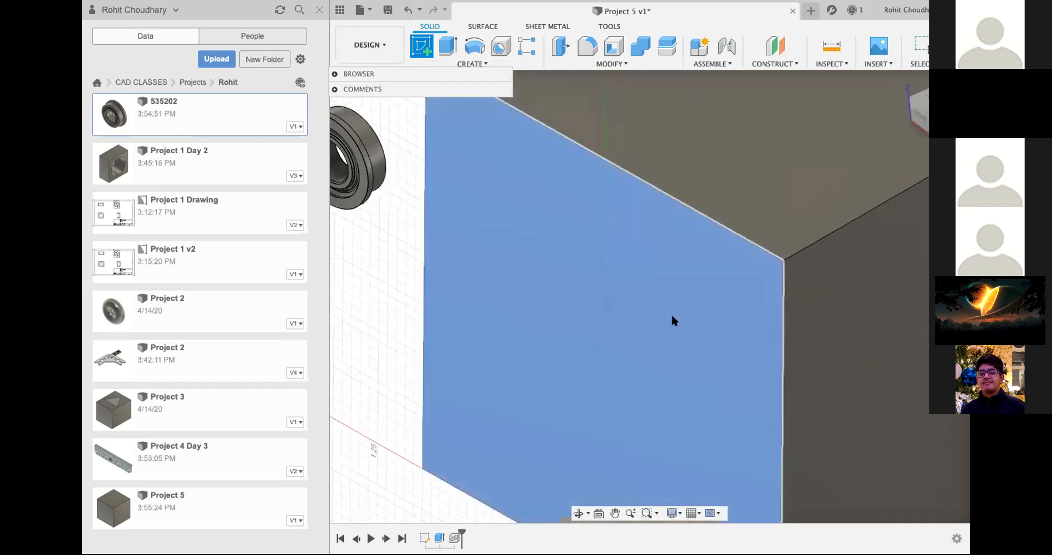
click(672, 315)
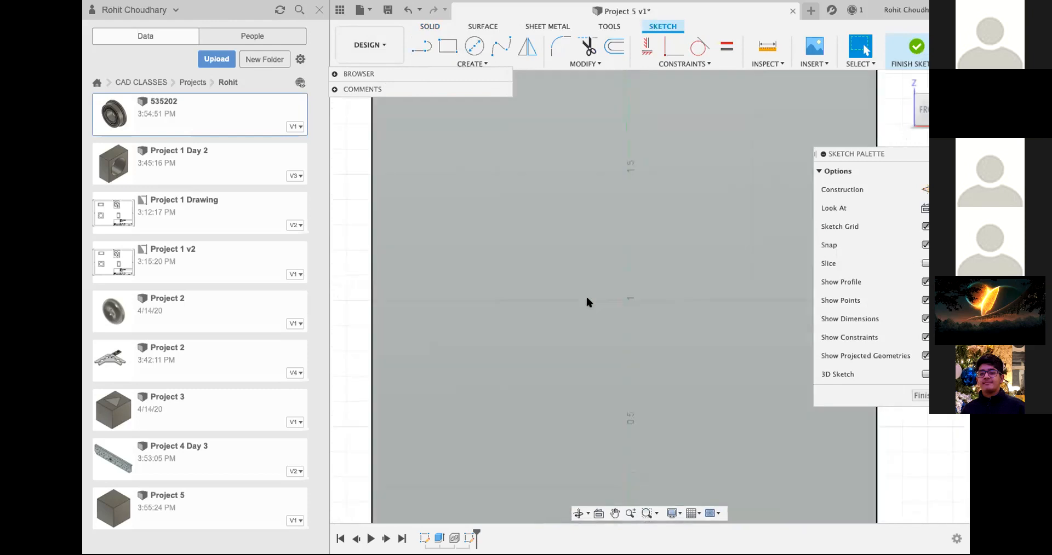
click(473, 52)
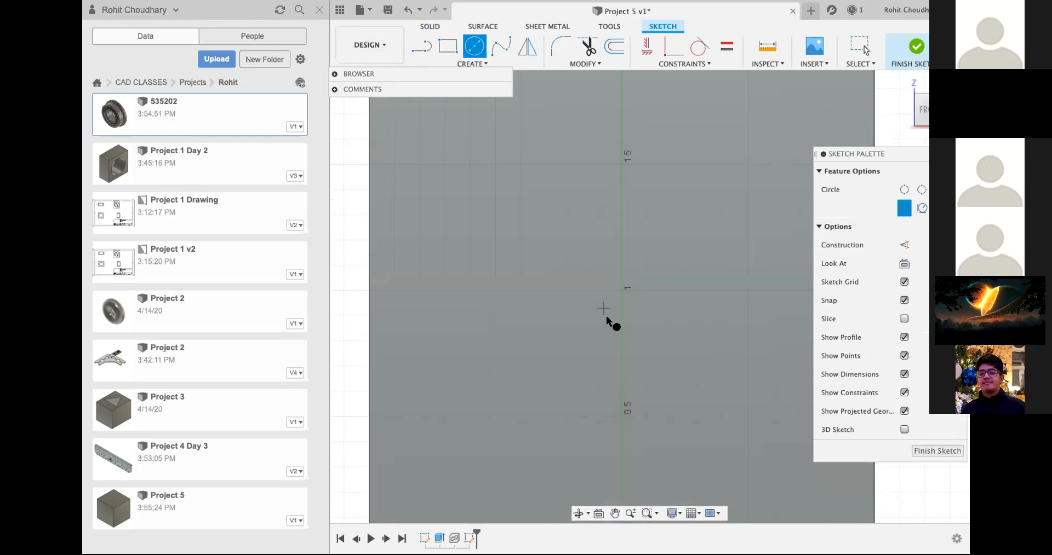
click(620, 285)
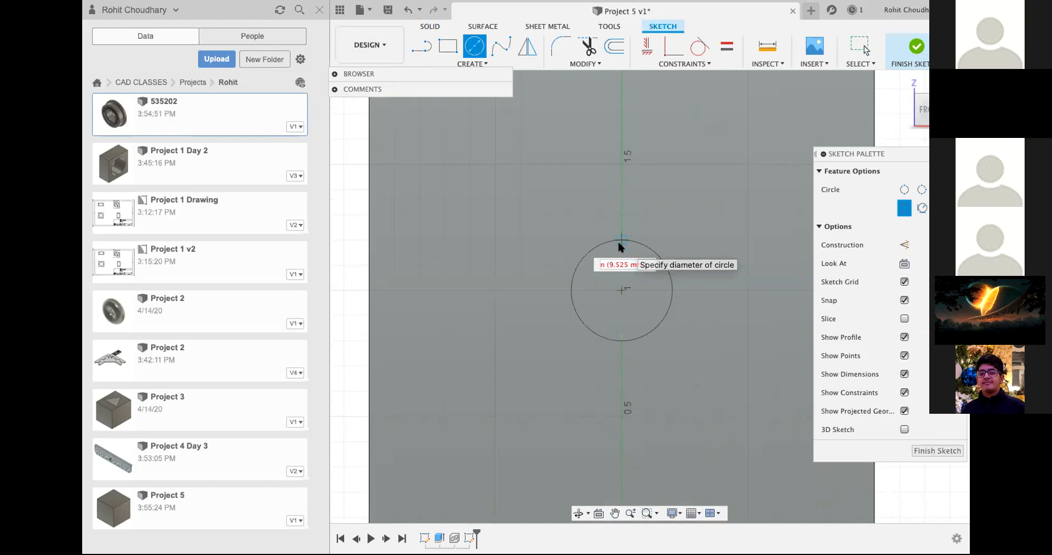
key(BackSpace)
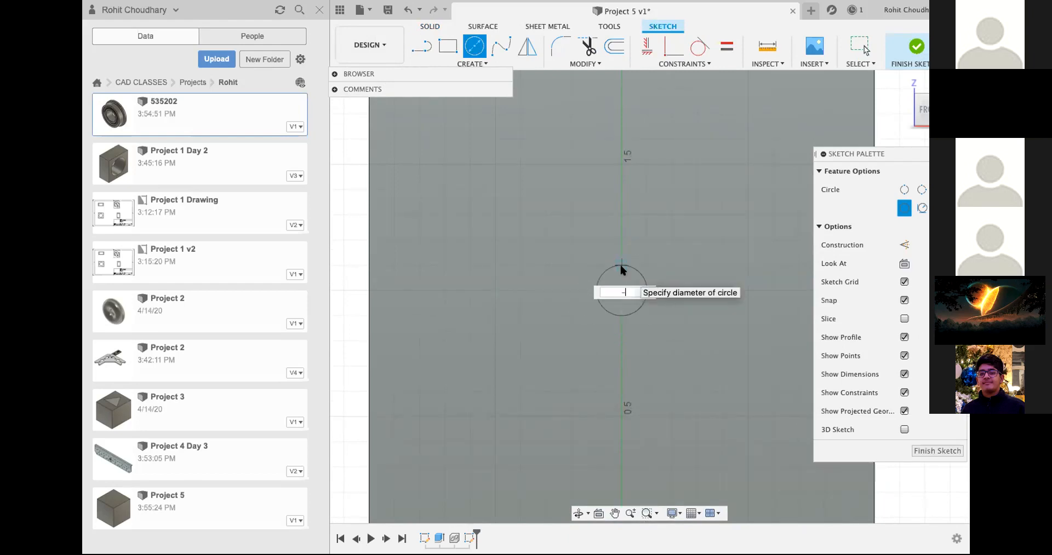
text(0.375)
key(Tab)
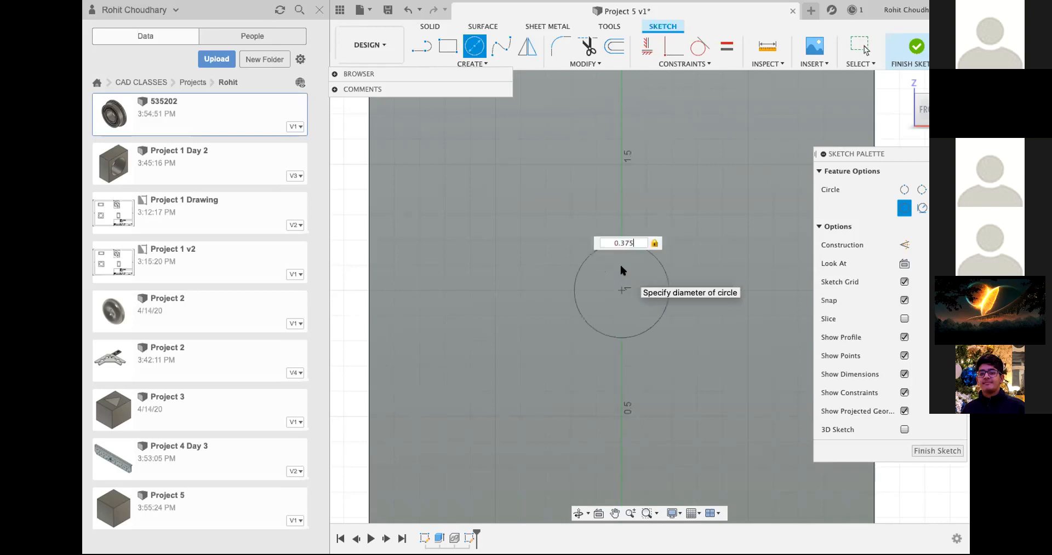
key(Return)
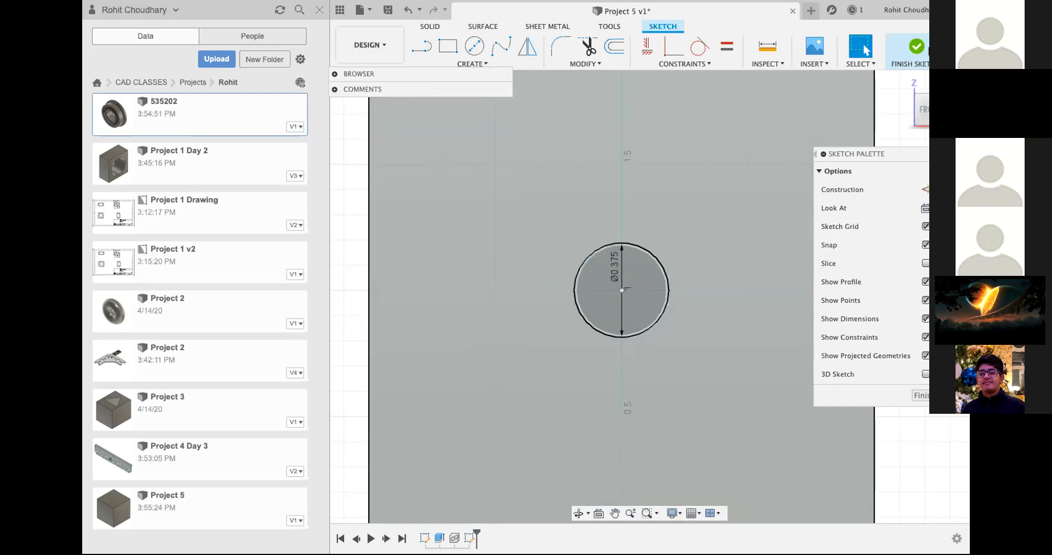
click(916, 46)
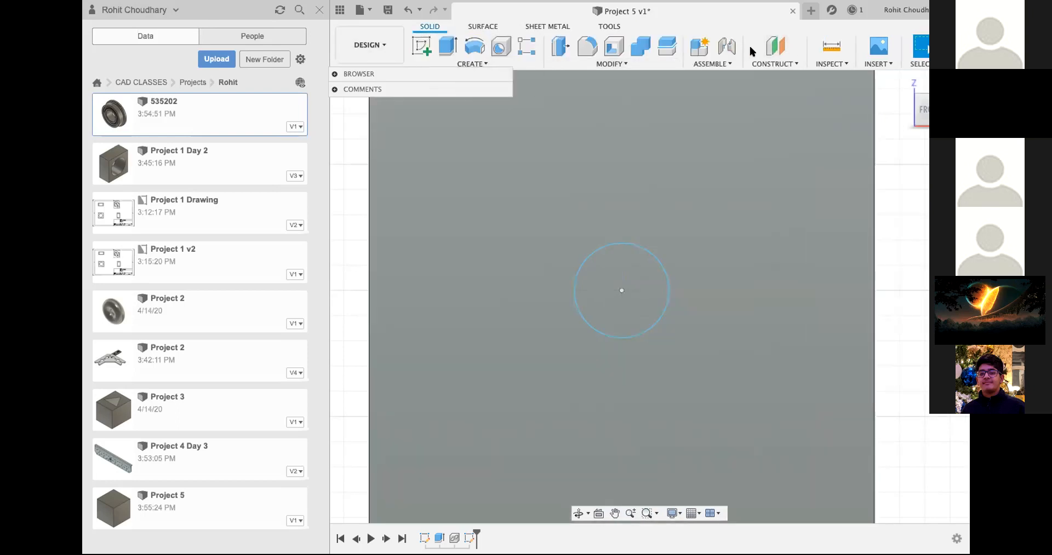
Step: Extrude the circle as a cut of -2.00 in through the whole cube
click(450, 47)
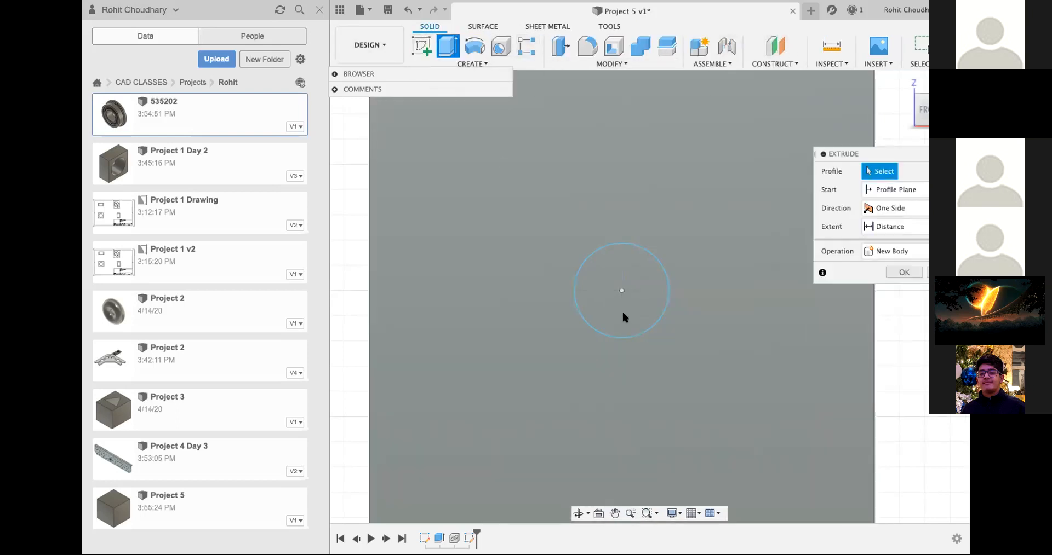
click(623, 314)
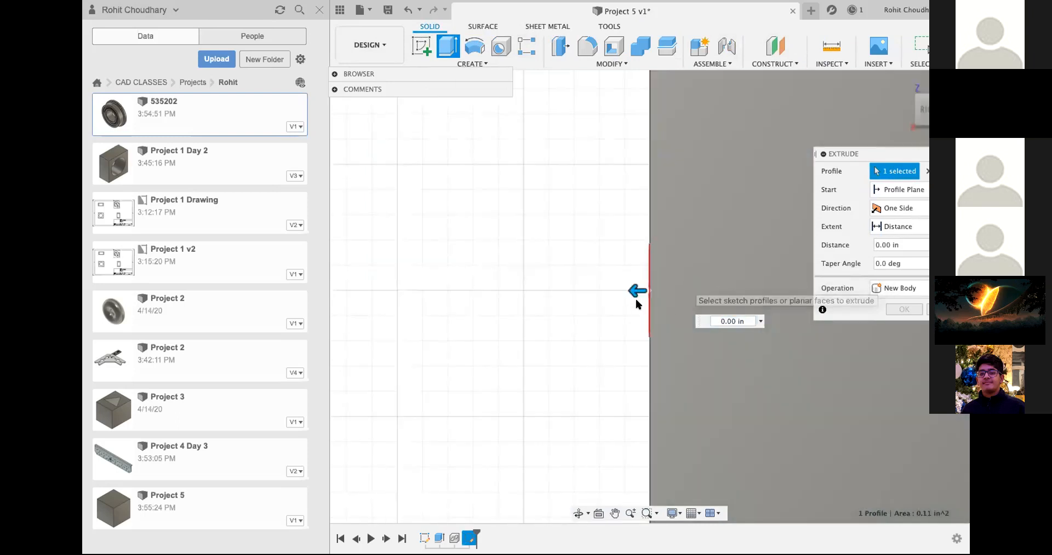
drag(635, 293, 489, 288)
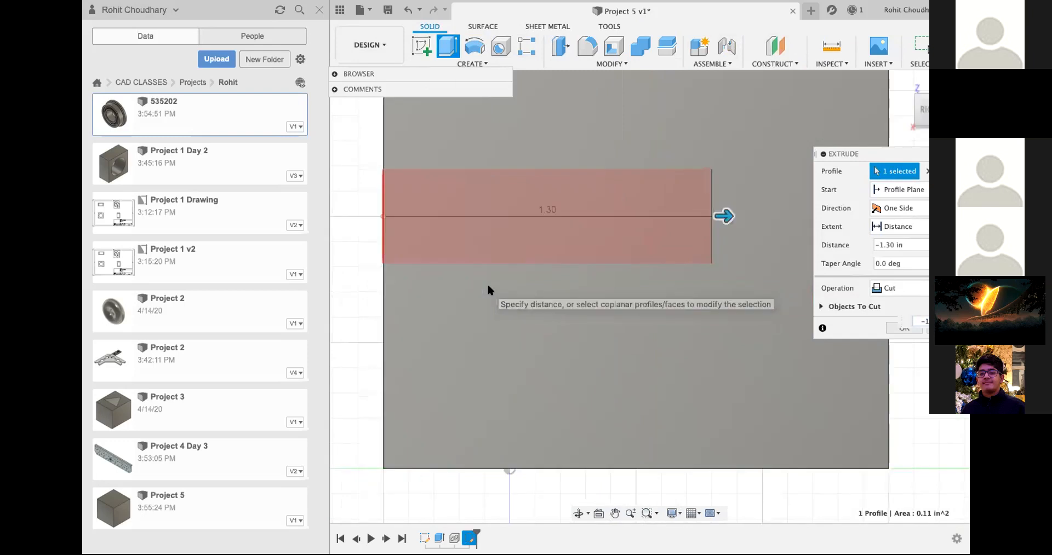
scroll(682, 245, up, 3)
drag(677, 247, 837, 240)
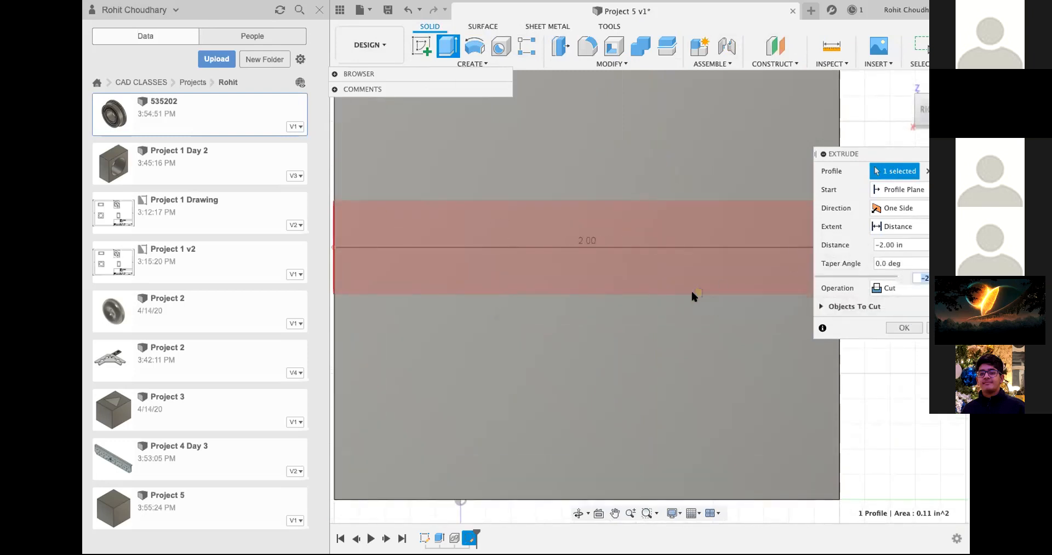
click(907, 327)
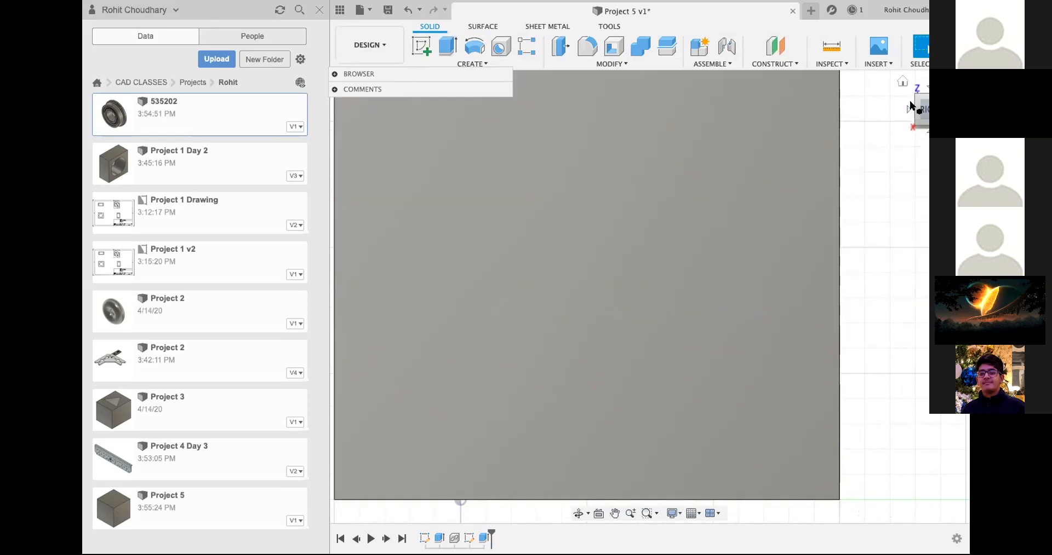
click(912, 107)
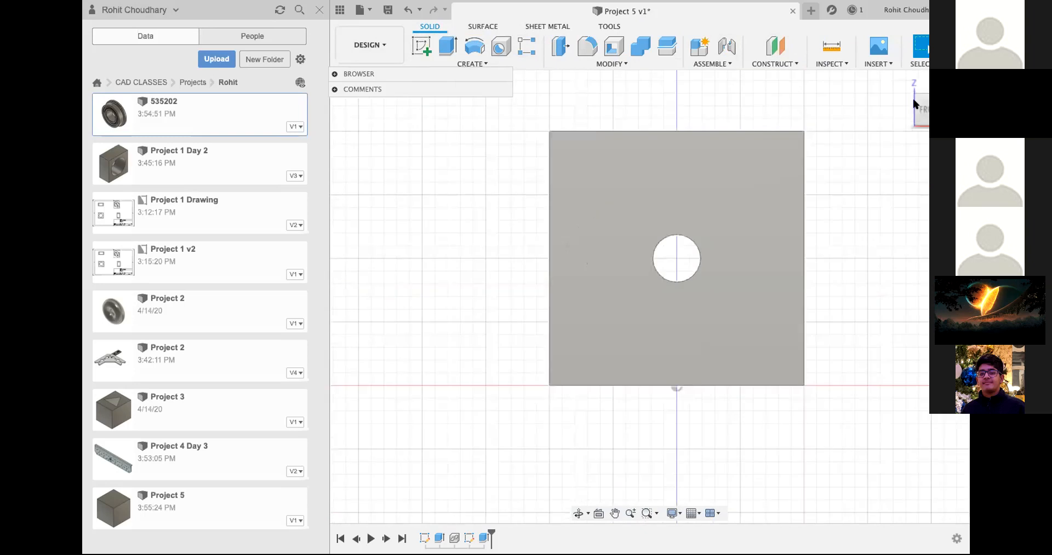
click(903, 82)
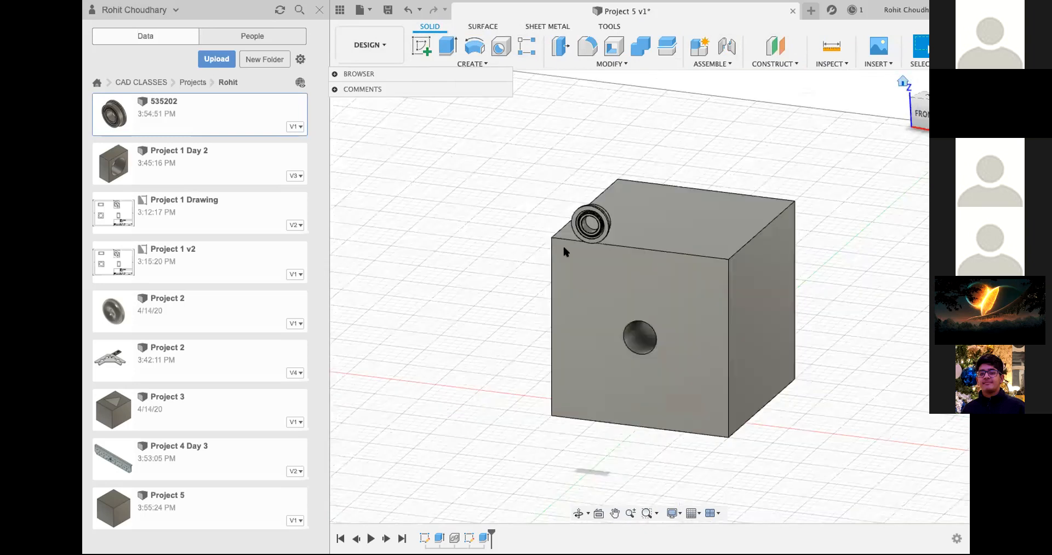
Step: Start a joint and set its first component's snap to the bearing's circular edge where the body meets the flange
key(j)
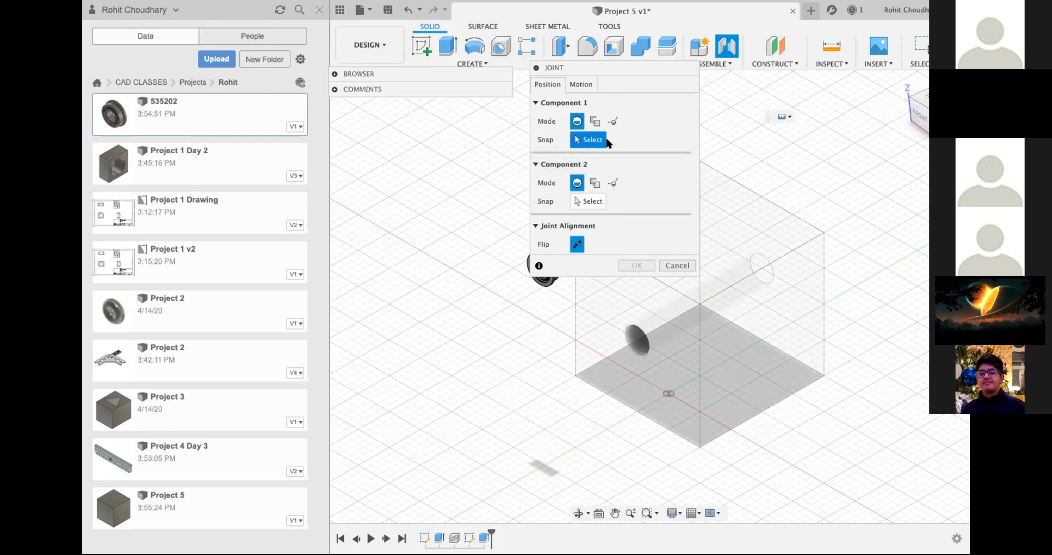
drag(925, 111, 874, 109)
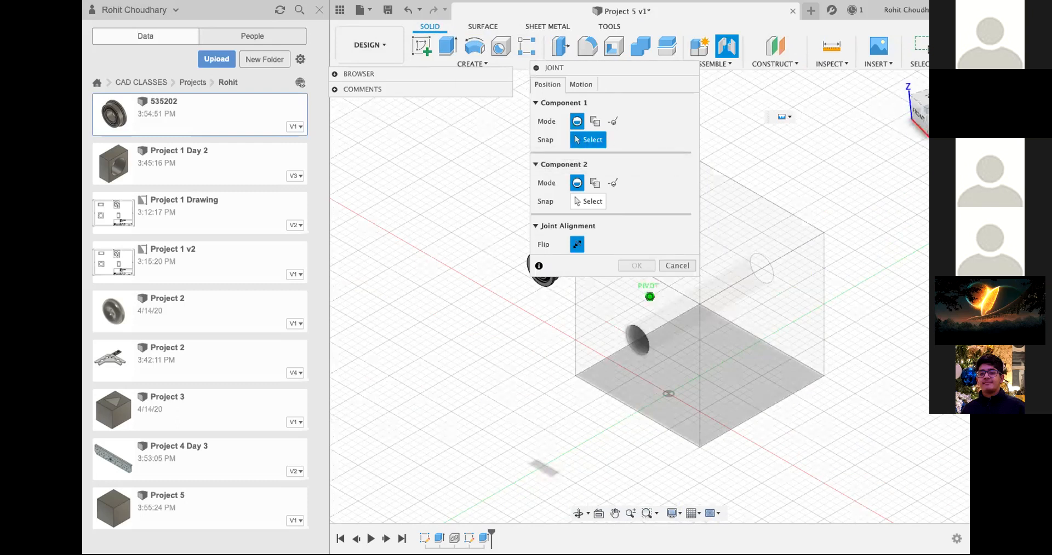
drag(558, 63, 883, 120)
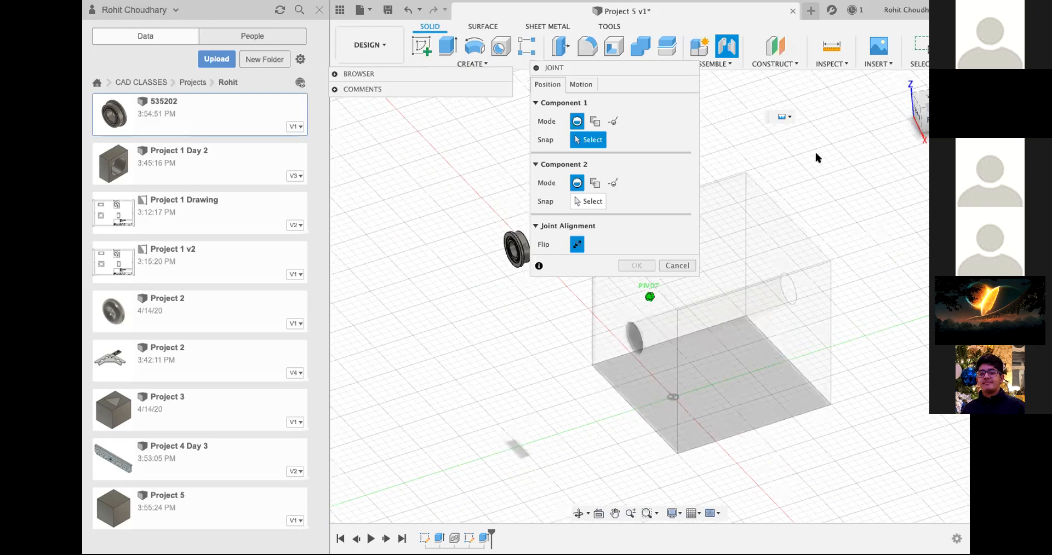
scroll(520, 130, up, 5)
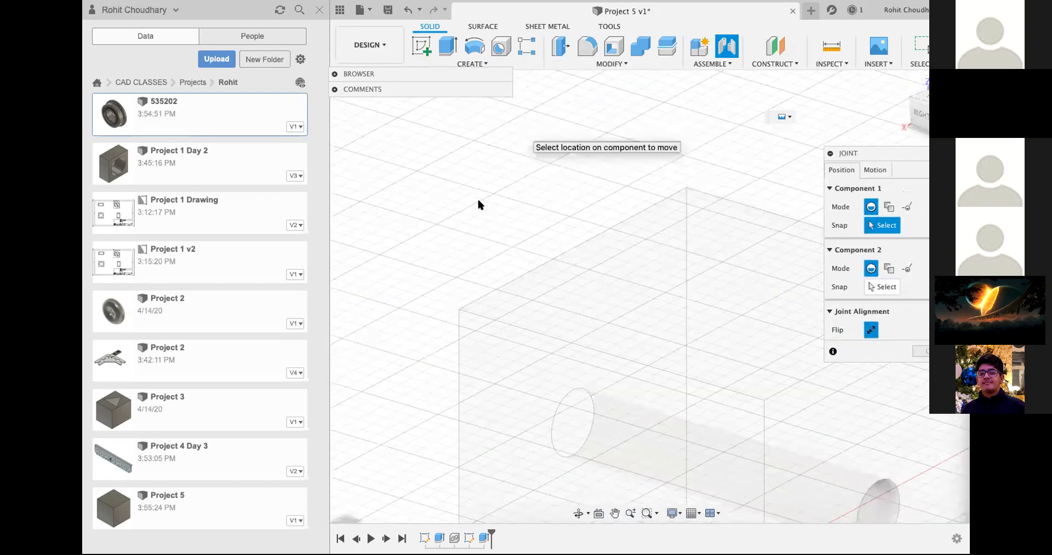
scroll(474, 213, down, 5)
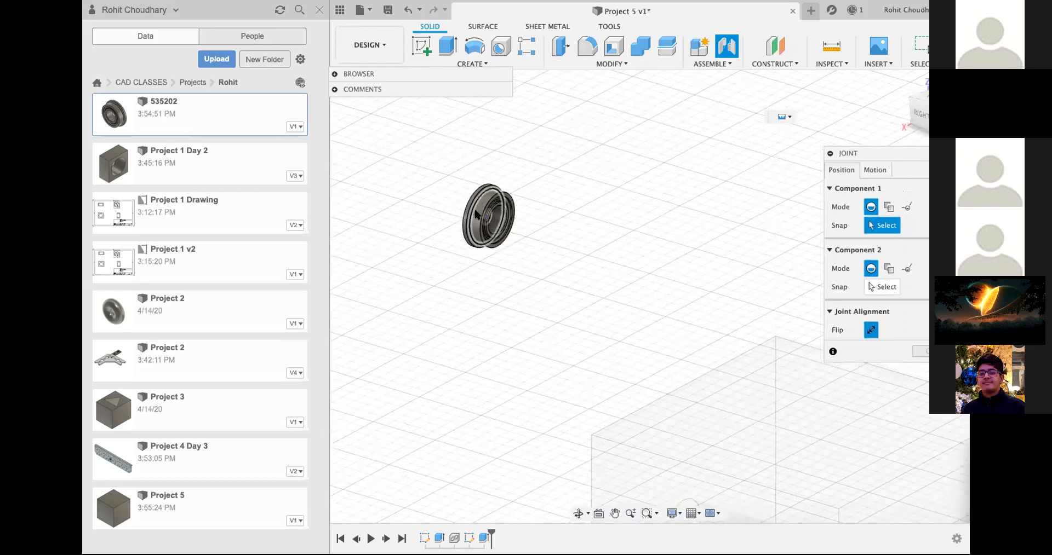
scroll(489, 237, up, 3)
scroll(489, 237, down, 2)
scroll(382, 240, up, 3)
scroll(382, 239, up, 3)
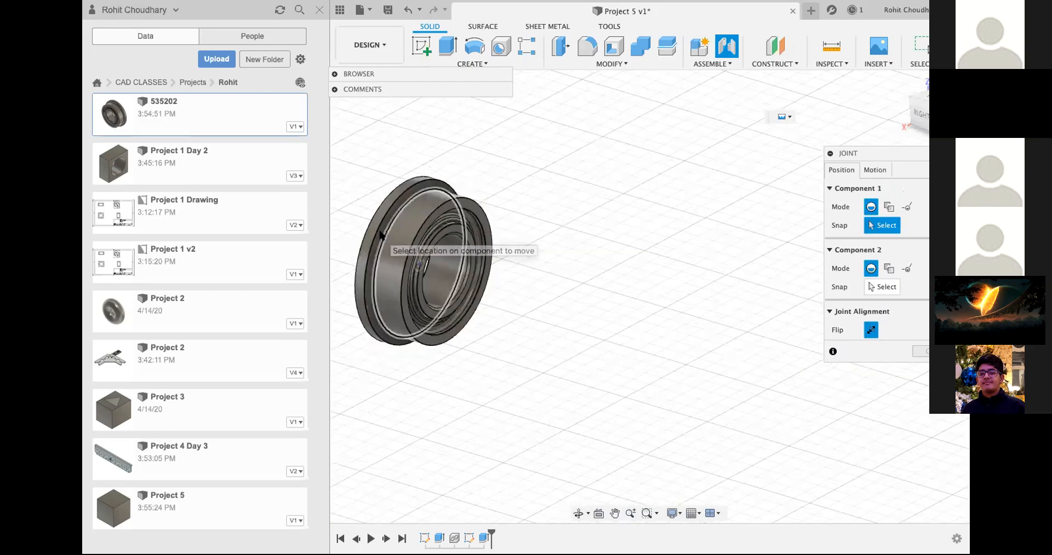
click(418, 263)
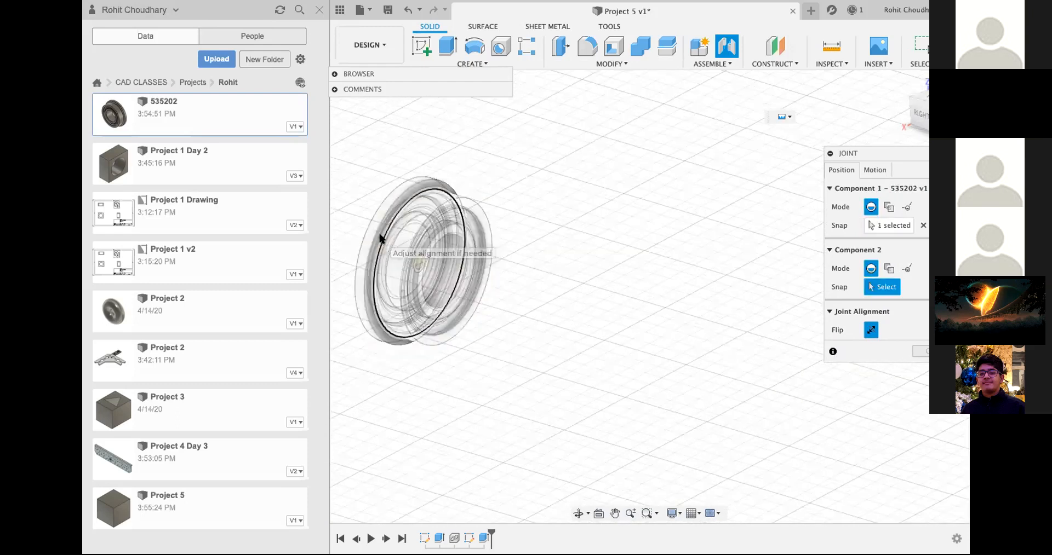
Step: Snap the joint's second component to the hole's edge on the cube's front face and create the joint with zero offsets
scroll(711, 285, down, 3)
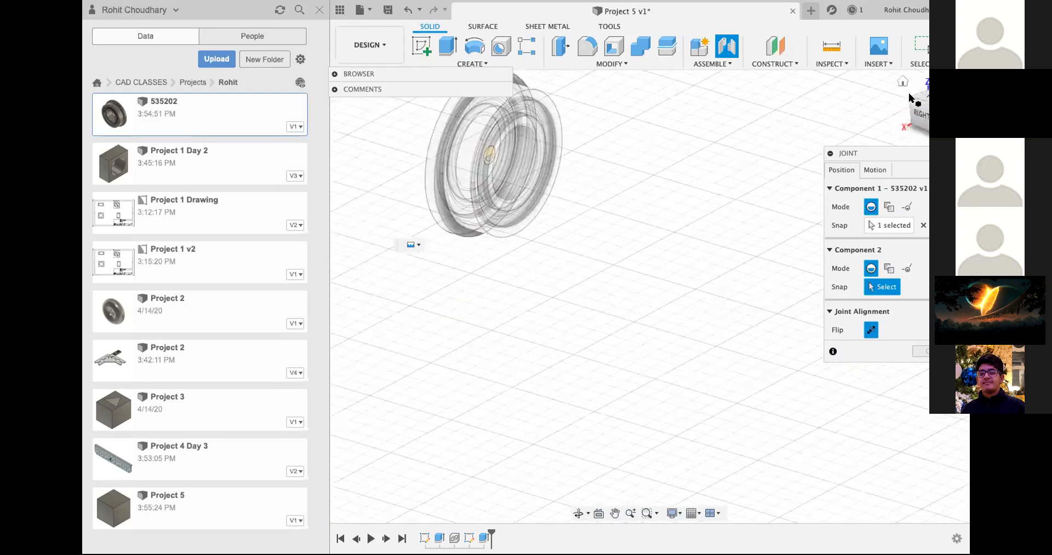
scroll(647, 265, up, 5)
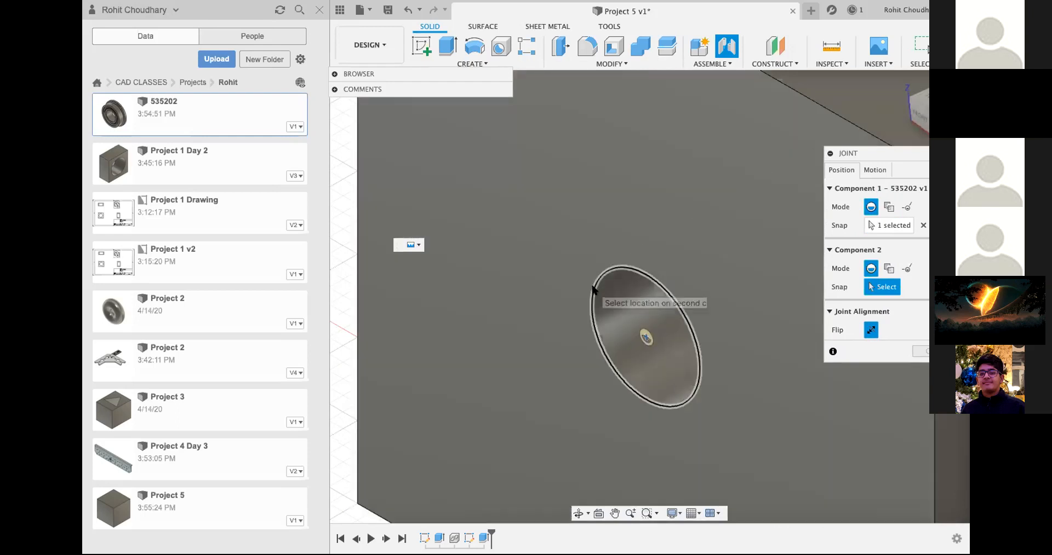
click(593, 287)
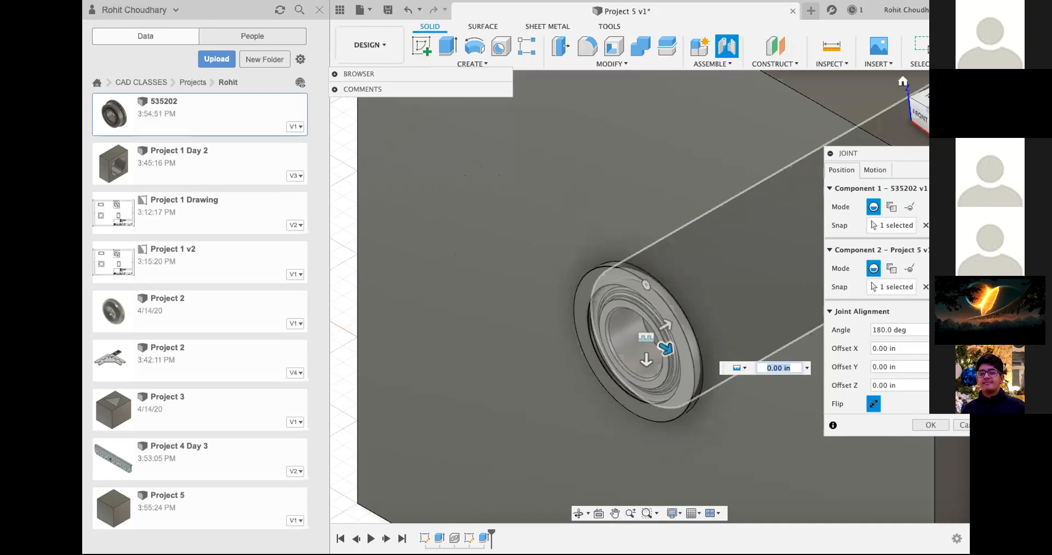
click(930, 426)
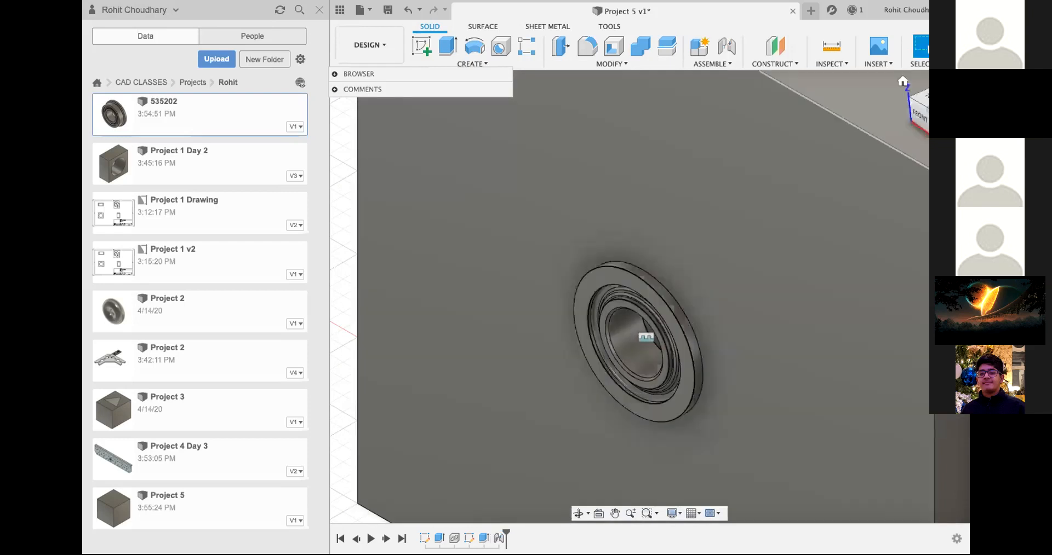
click(902, 81)
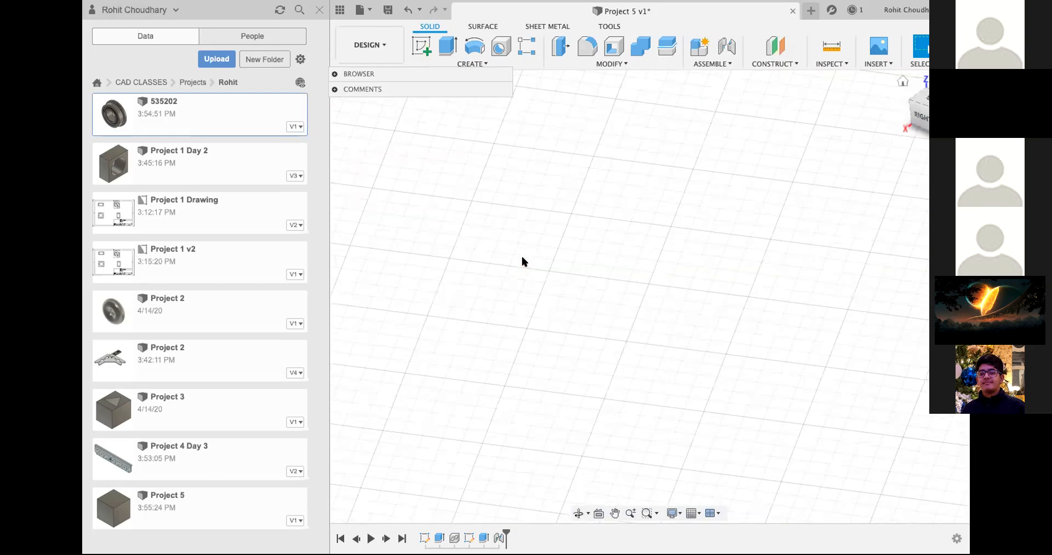
Step: Return to the home view and save Project 5 as a new version with the description User Saved
scroll(522, 258, down, 5)
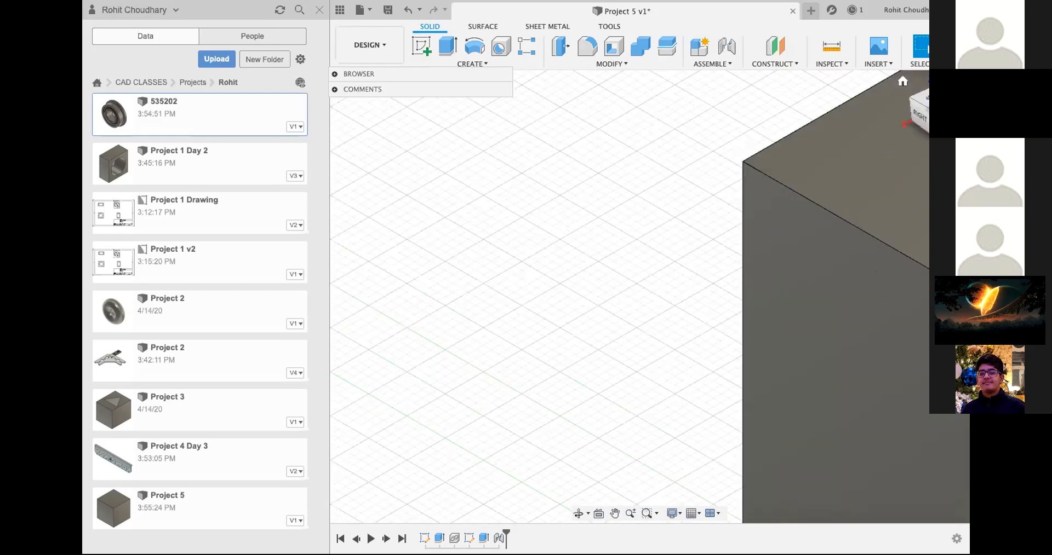
scroll(623, 208, down, 5)
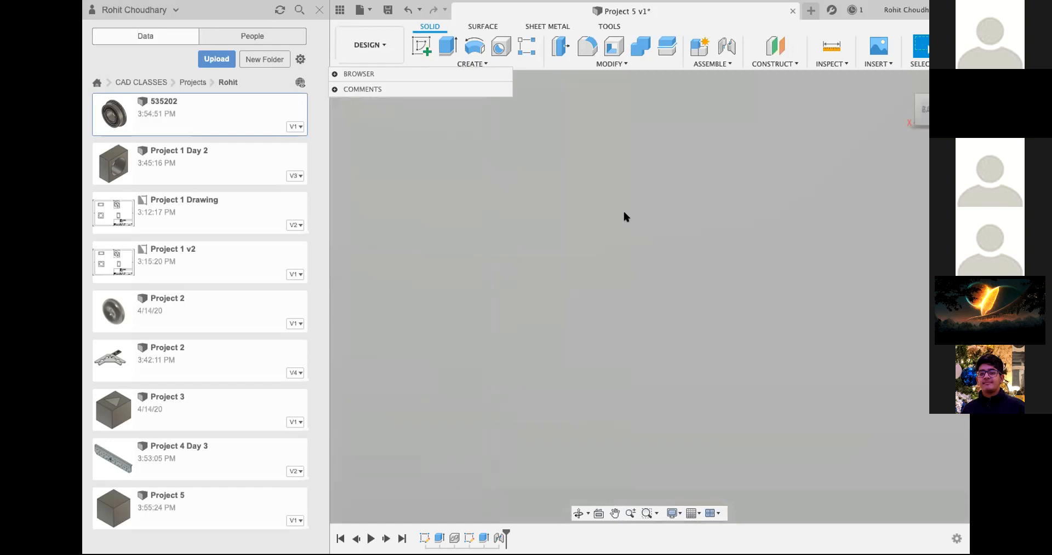
scroll(619, 217, down, 3)
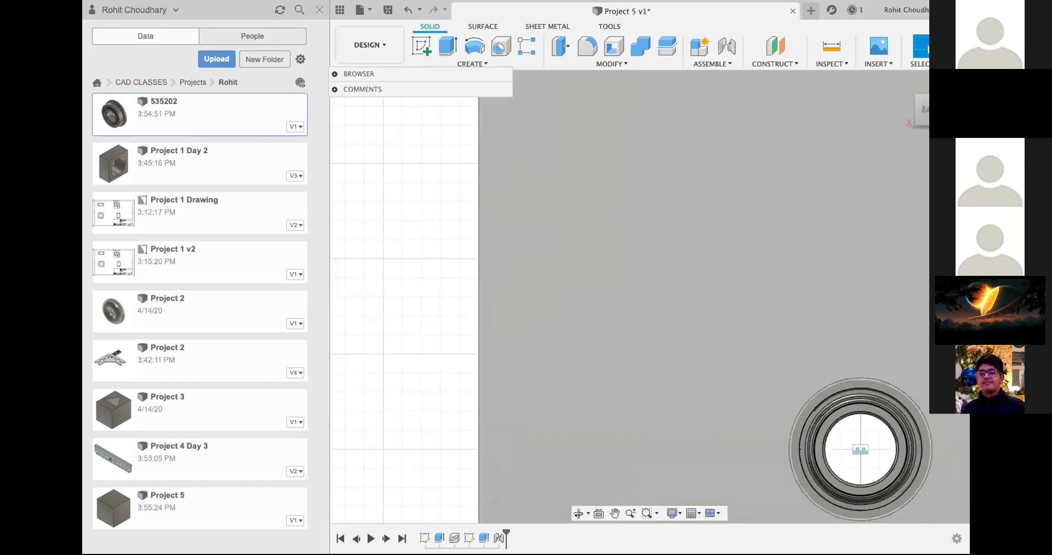
click(903, 82)
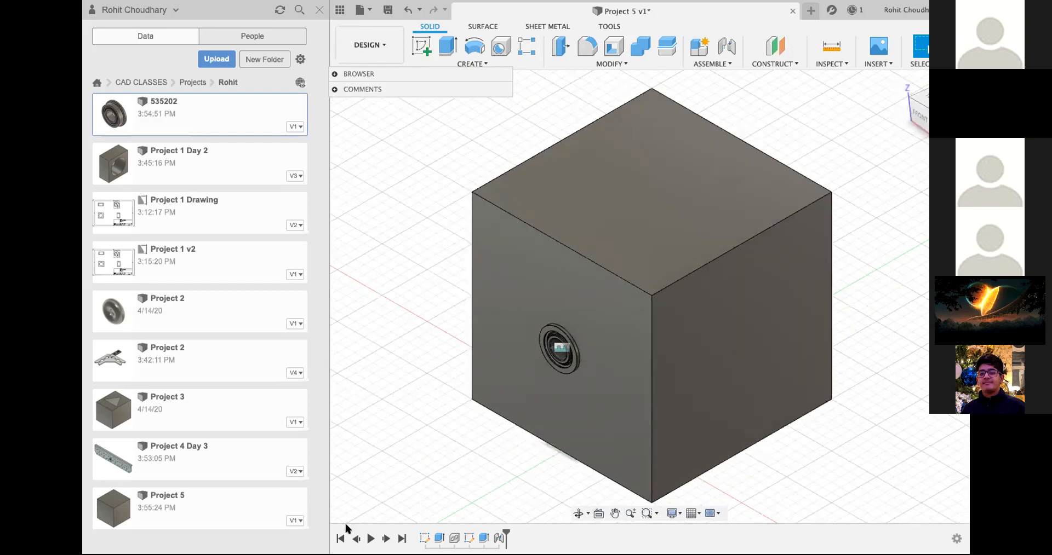
key(super+s)
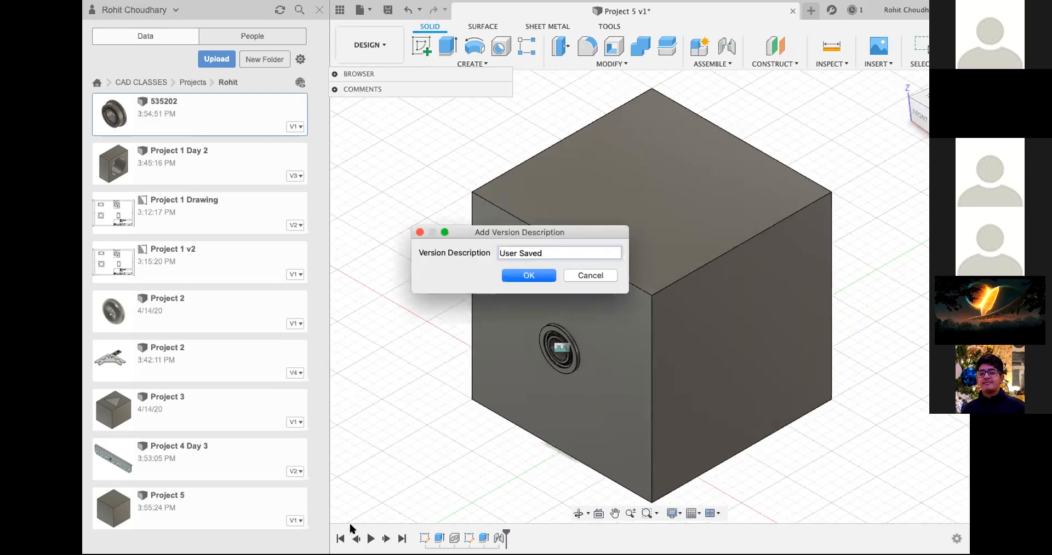
click(419, 233)
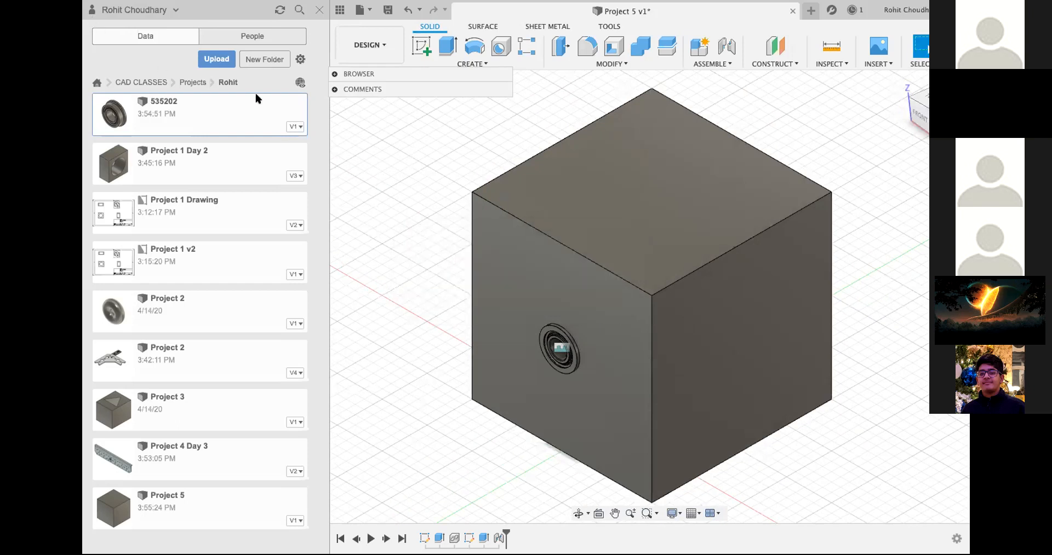
key(super+s)
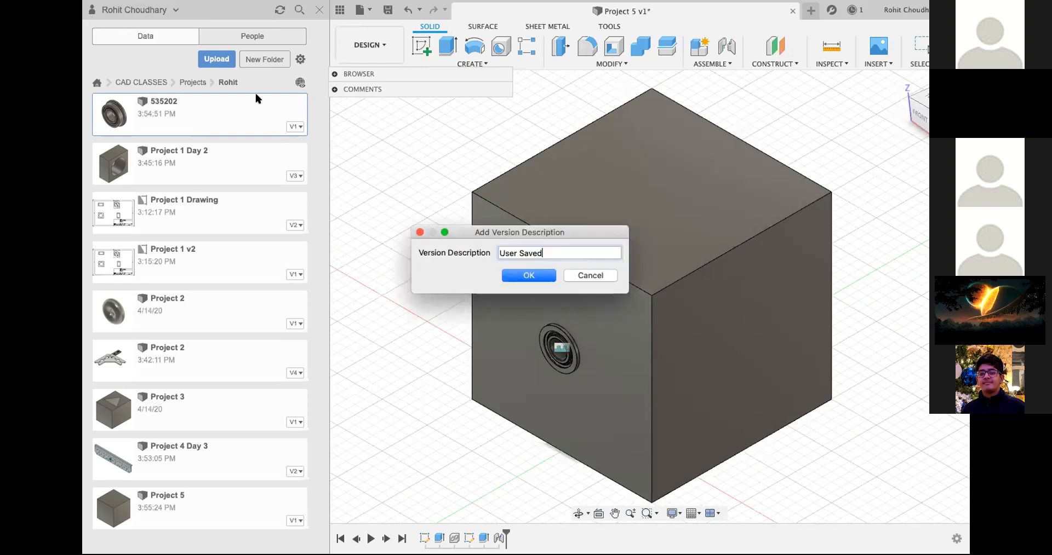
click(533, 274)
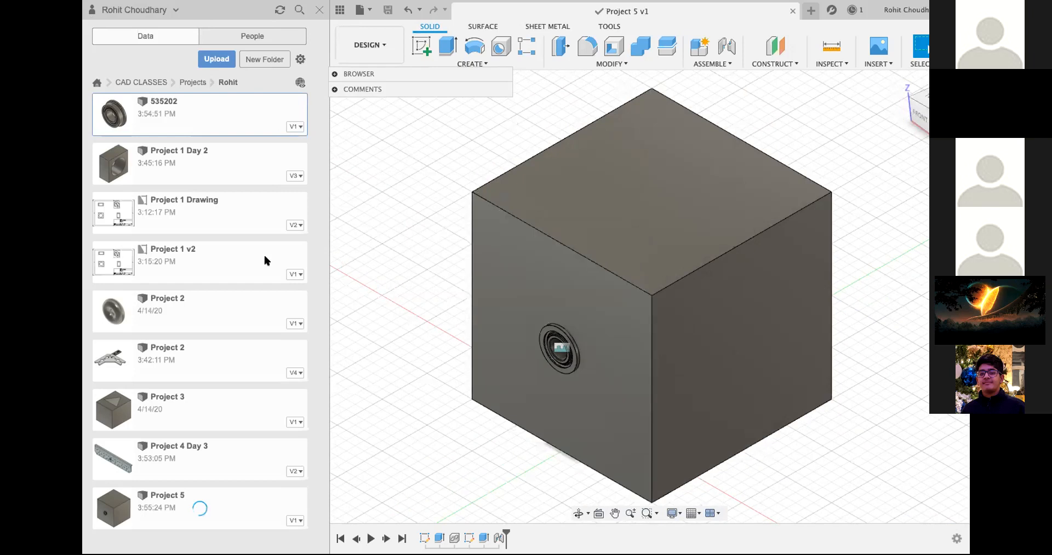
Step: Open the proj design from a student's folder in CAD CLASSES Projects and inspect its bearing joint from the other side
click(135, 83)
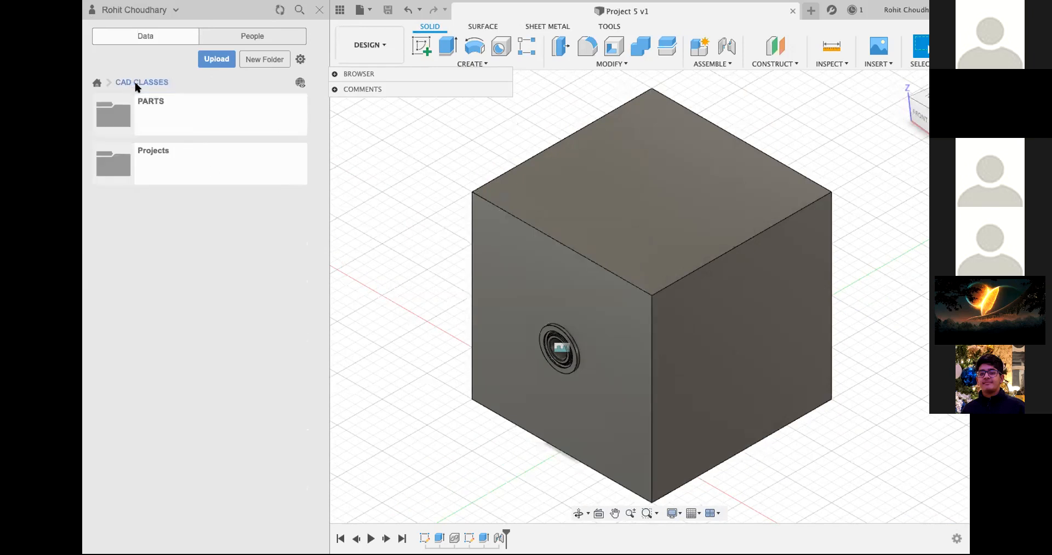
click(165, 173)
click(224, 337)
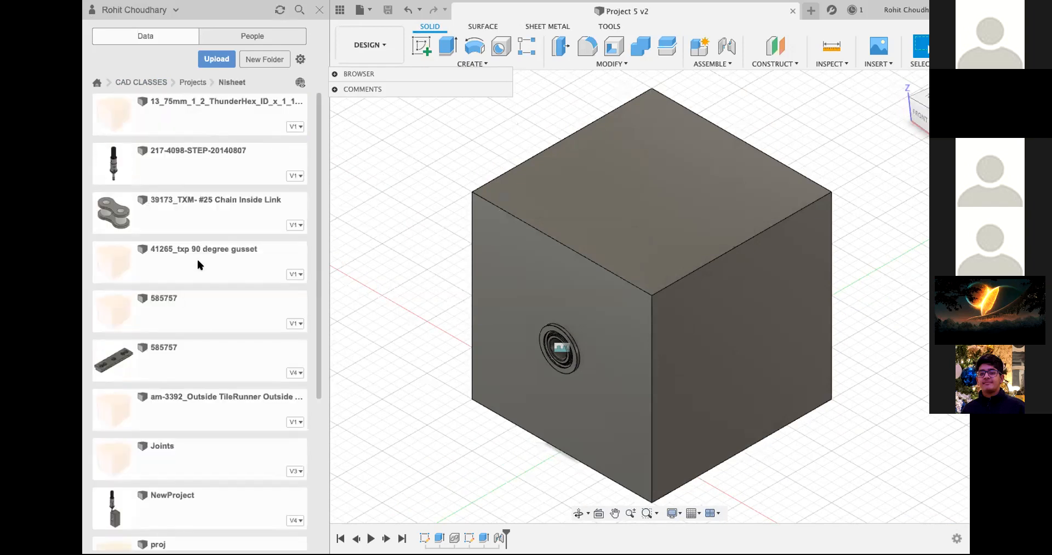
scroll(173, 346, down, 3)
scroll(174, 345, down, 5)
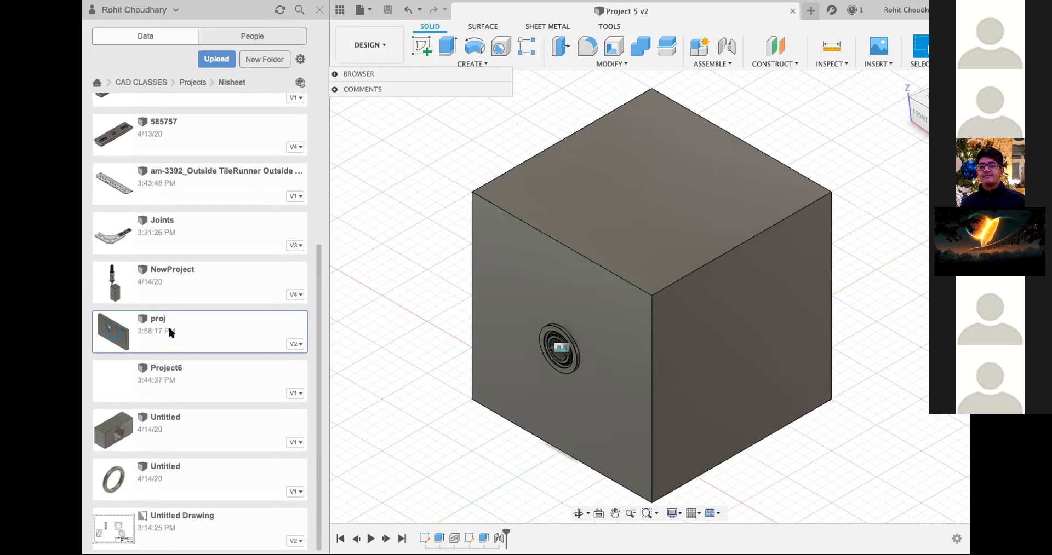
double_click(171, 333)
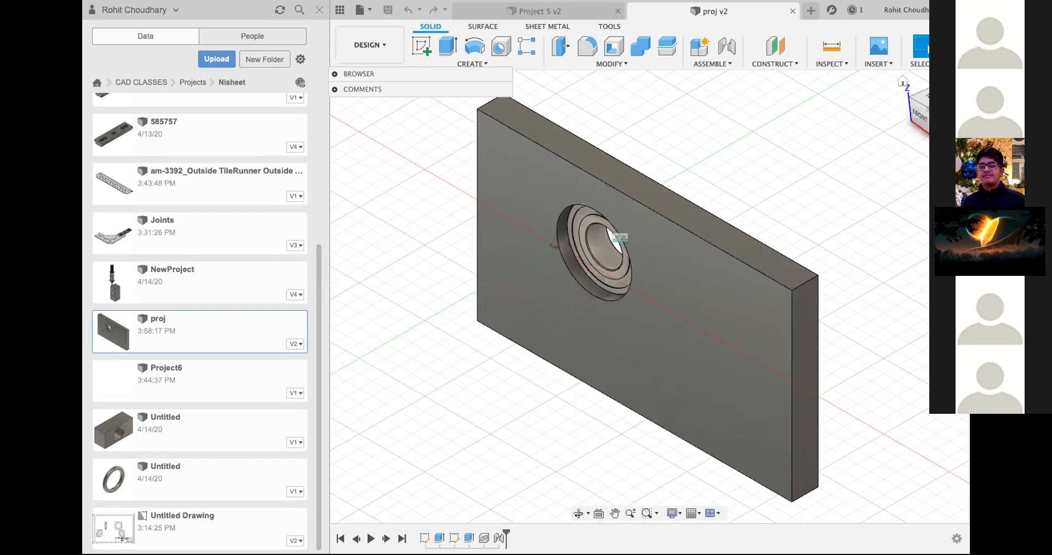
mouse_move(911, 110)
mouse_down()
mouse_move(904, 118)
mouse_move(926, 116)
mouse_up()
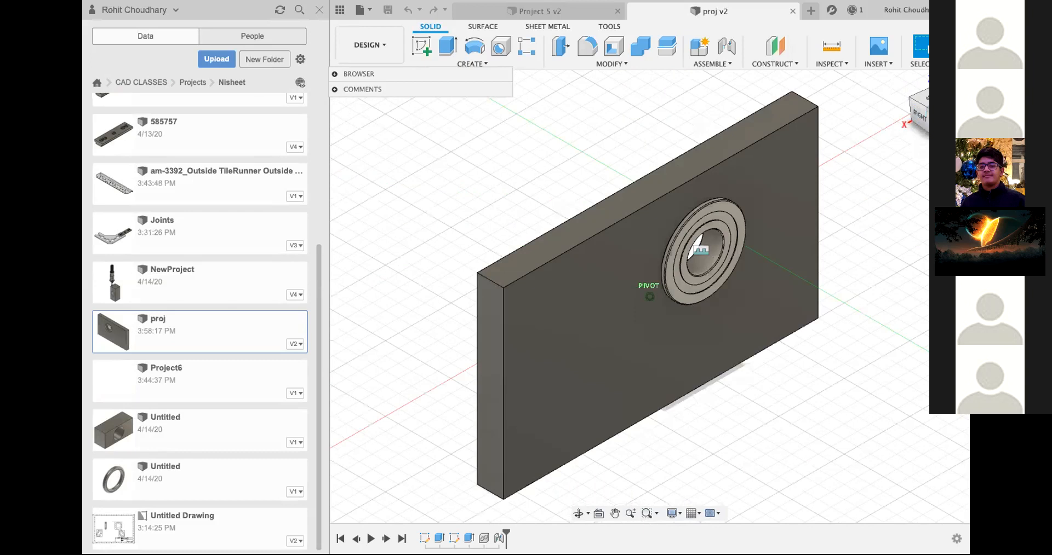
Step: Close proj, check other students' project folders, and open the Untitled version 2 design for review before closing it
click(181, 82)
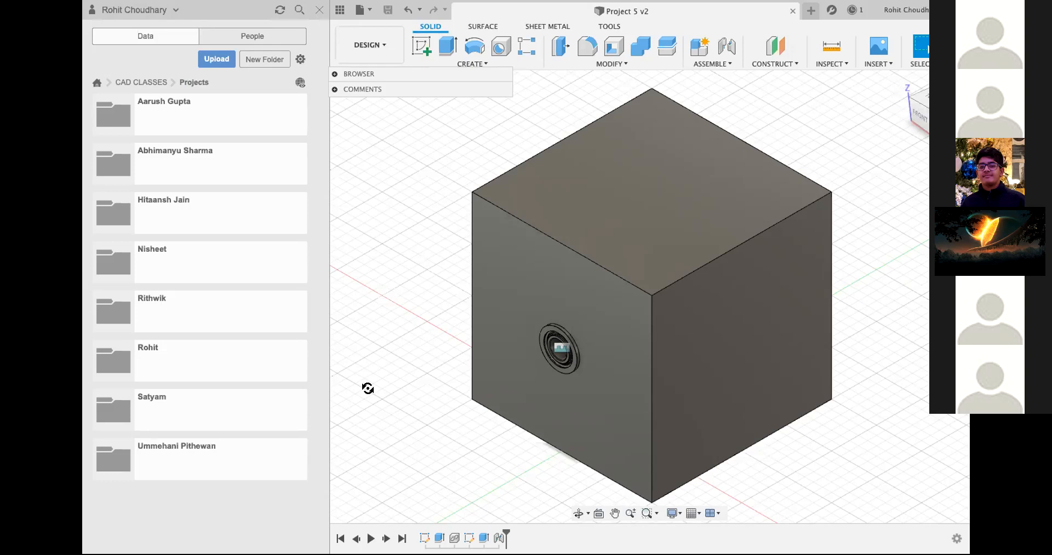
click(214, 448)
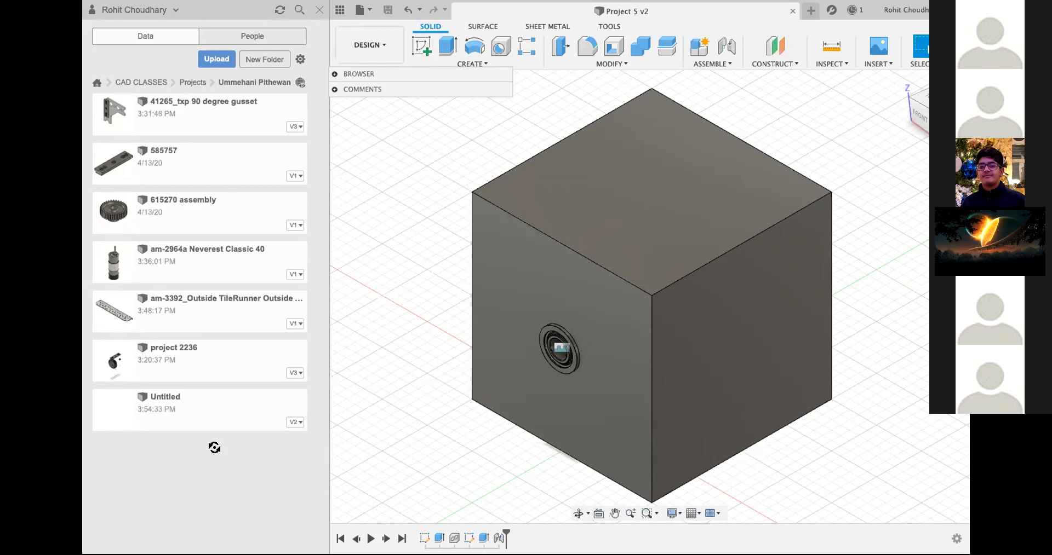
click(203, 83)
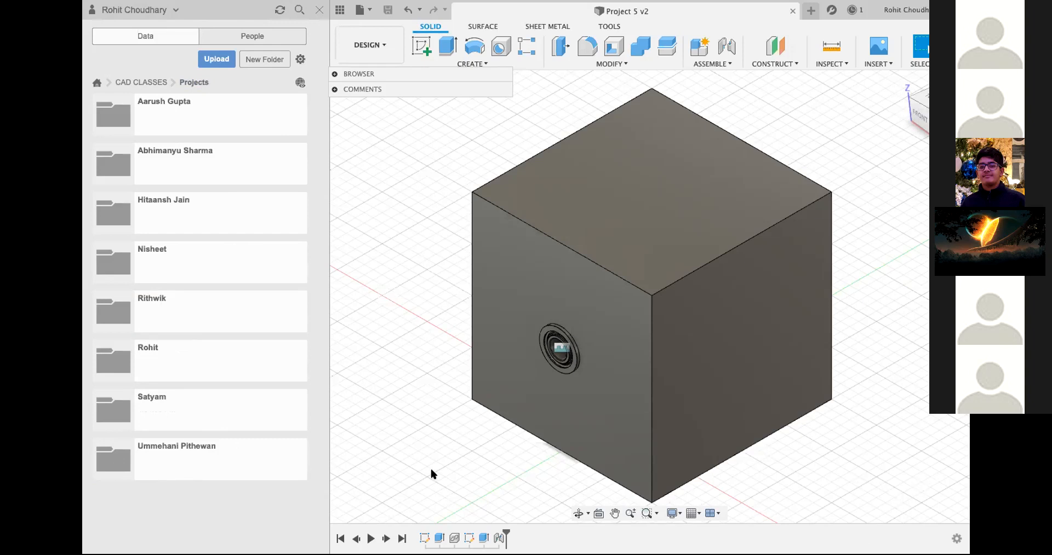
click(184, 327)
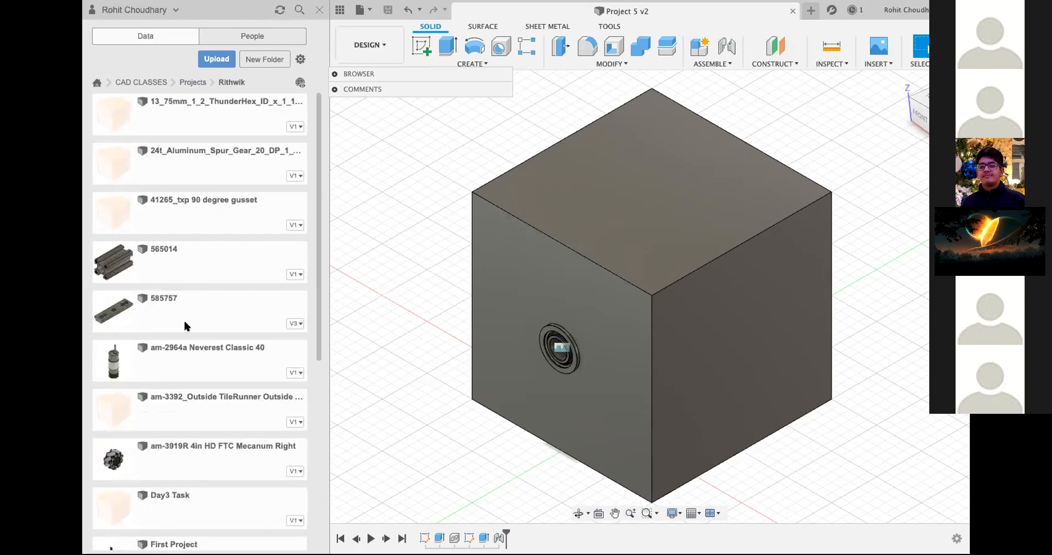
click(187, 84)
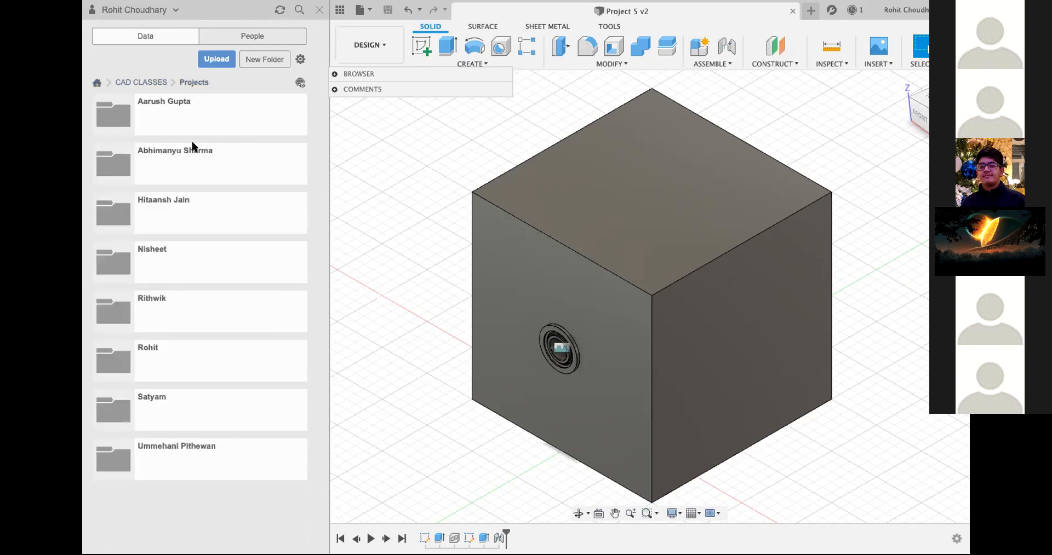
click(165, 453)
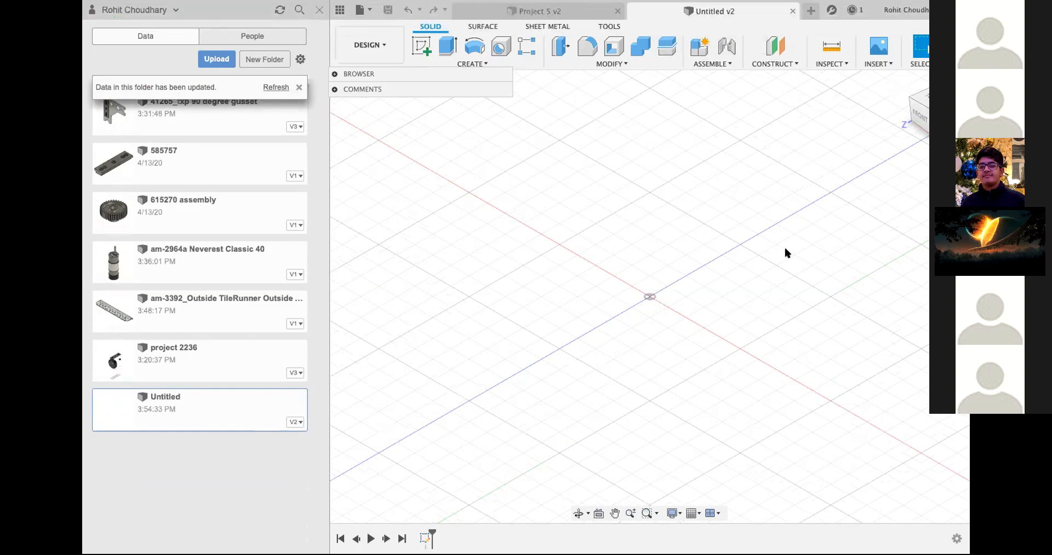
click(791, 11)
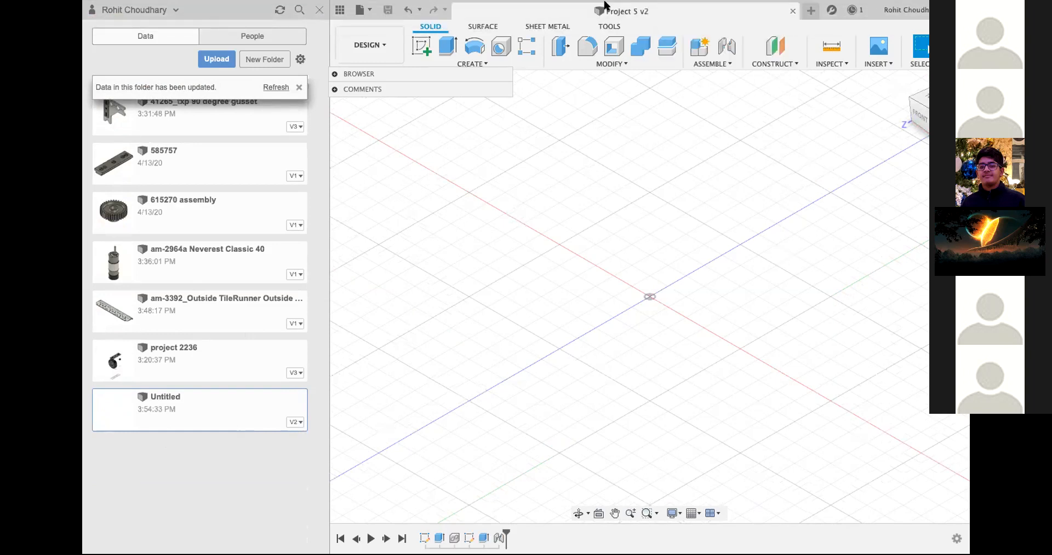
Step: Refresh the student's folder and open the newer Untitled version 1 design to inspect its rectangle sketch
click(275, 87)
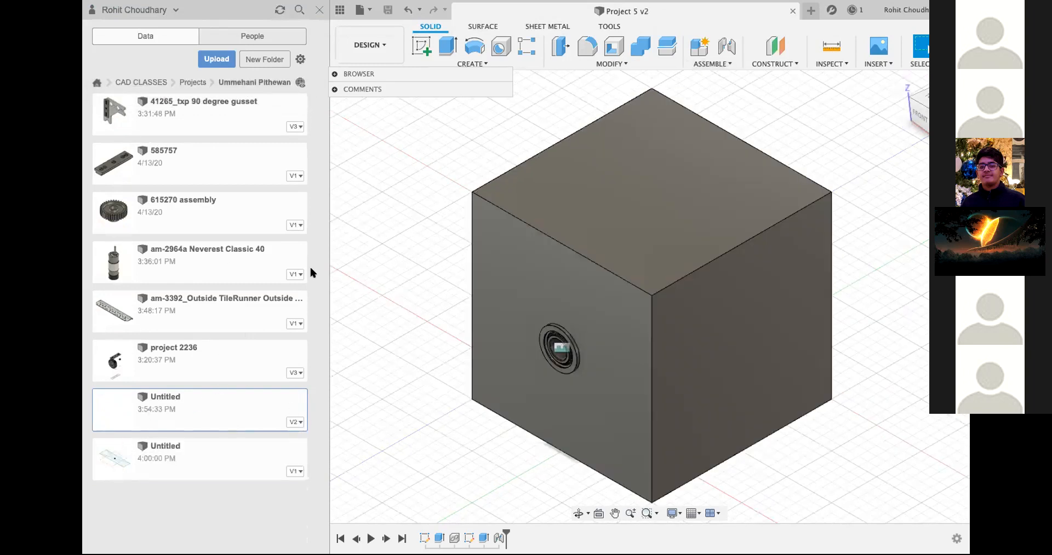
click(183, 444)
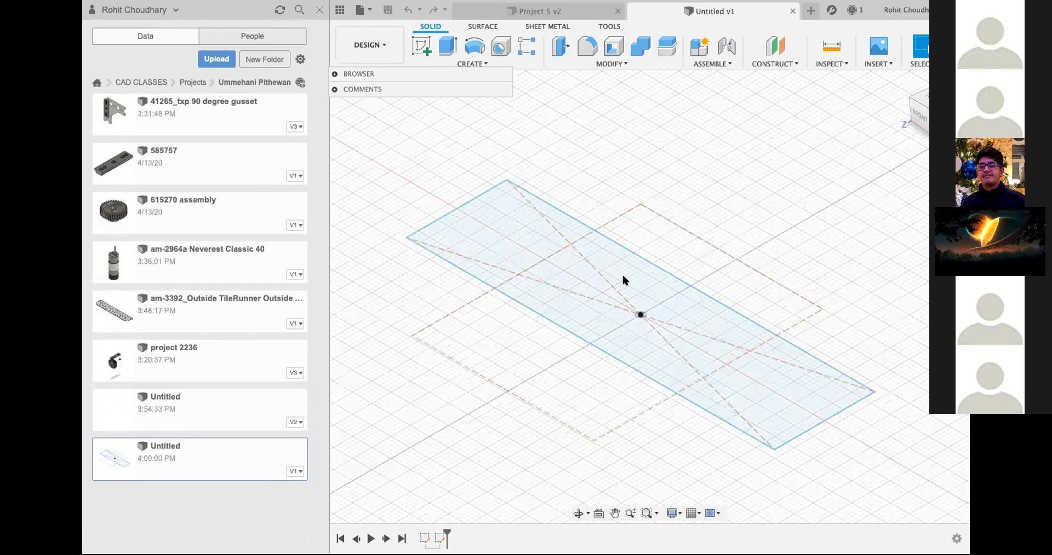
scroll(622, 276, up, 4)
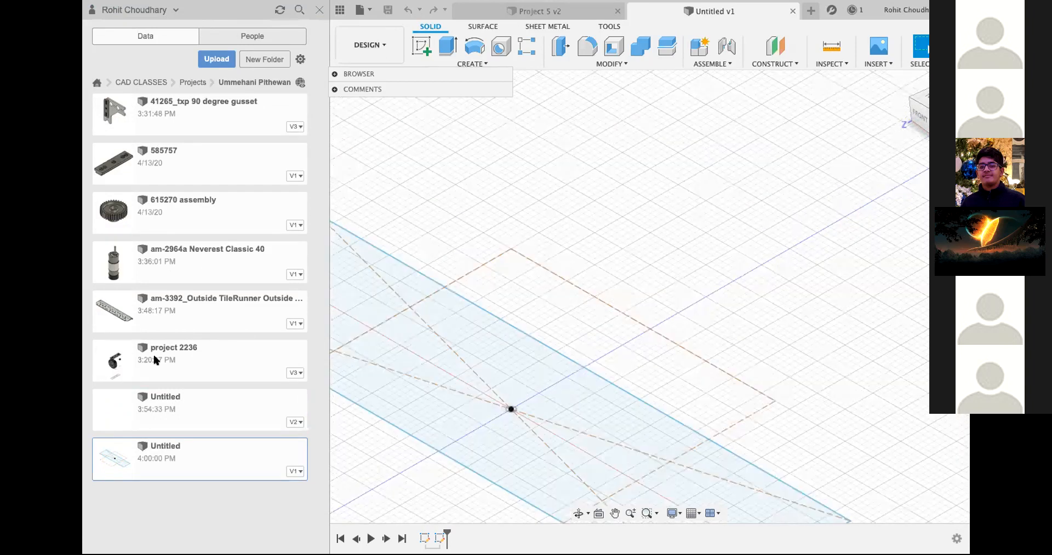
scroll(585, 358, up, 1)
scroll(520, 265, down, 3)
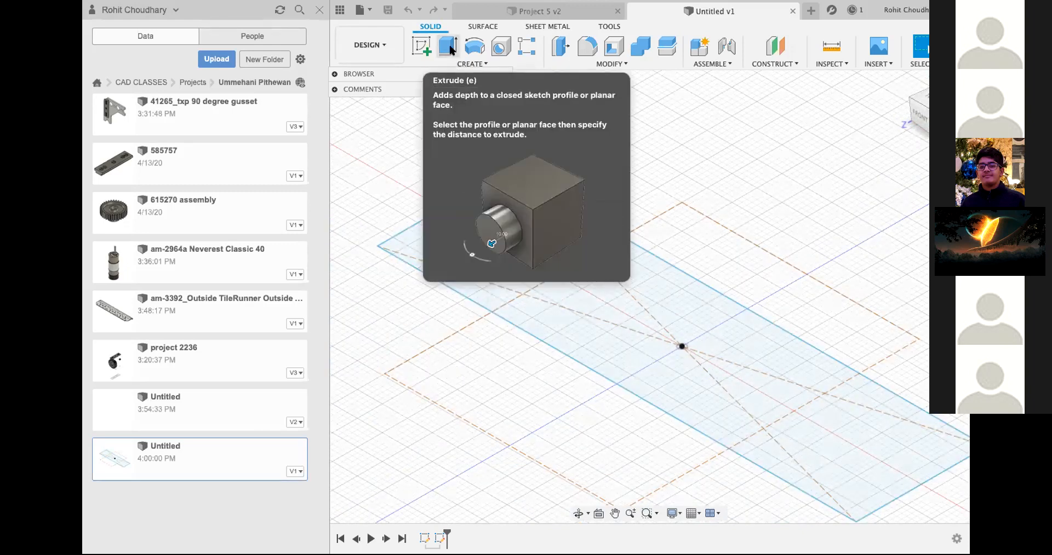
Step: Try extruding the sketched rectangle by -1.00 mm as a new body, cancel it, and close the Untitled design
click(448, 48)
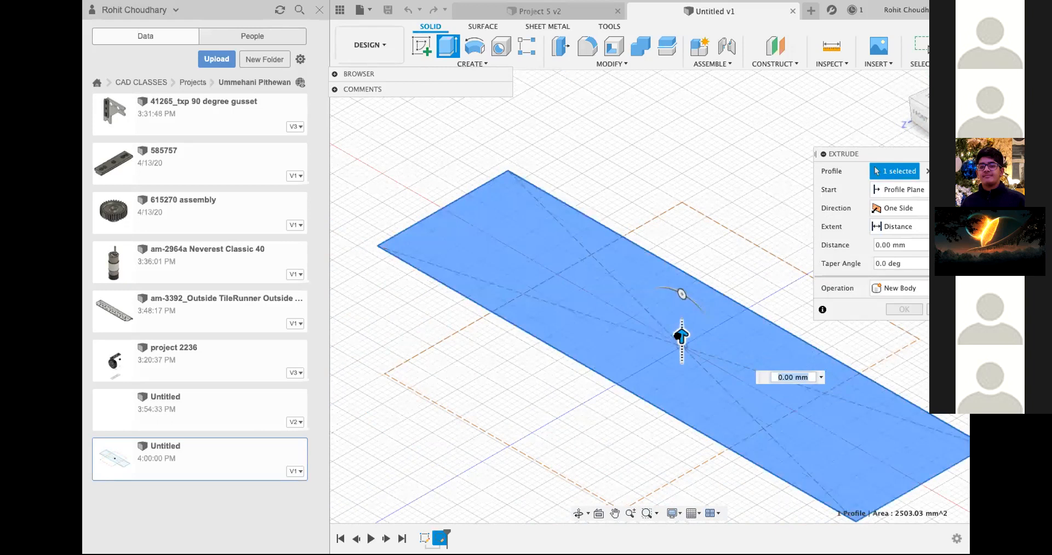
mouse_move(680, 336)
mouse_down()
mouse_move(681, 160)
mouse_move(700, 148)
mouse_move(662, 339)
mouse_move(723, 351)
mouse_move(681, 354)
mouse_up()
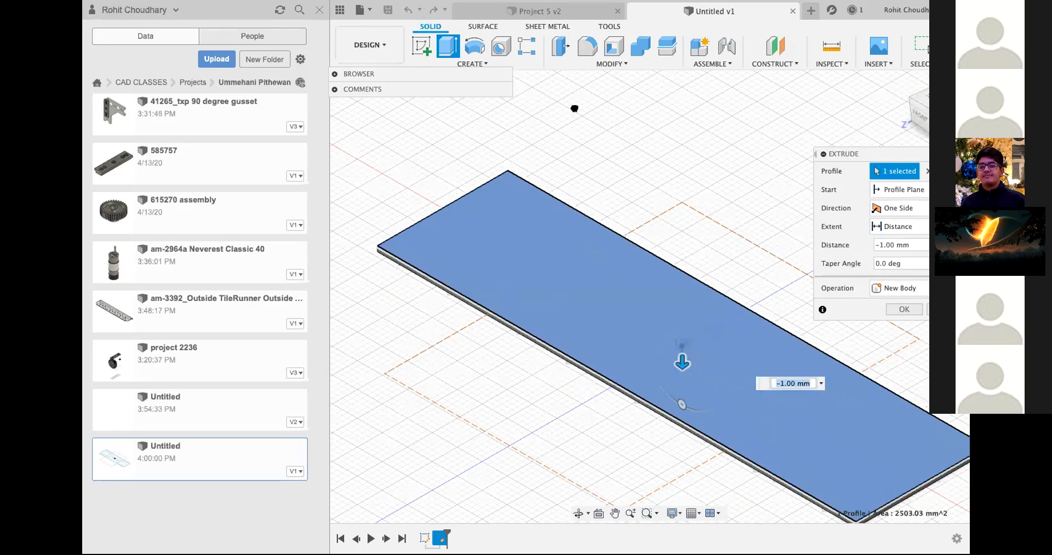
key(Escape)
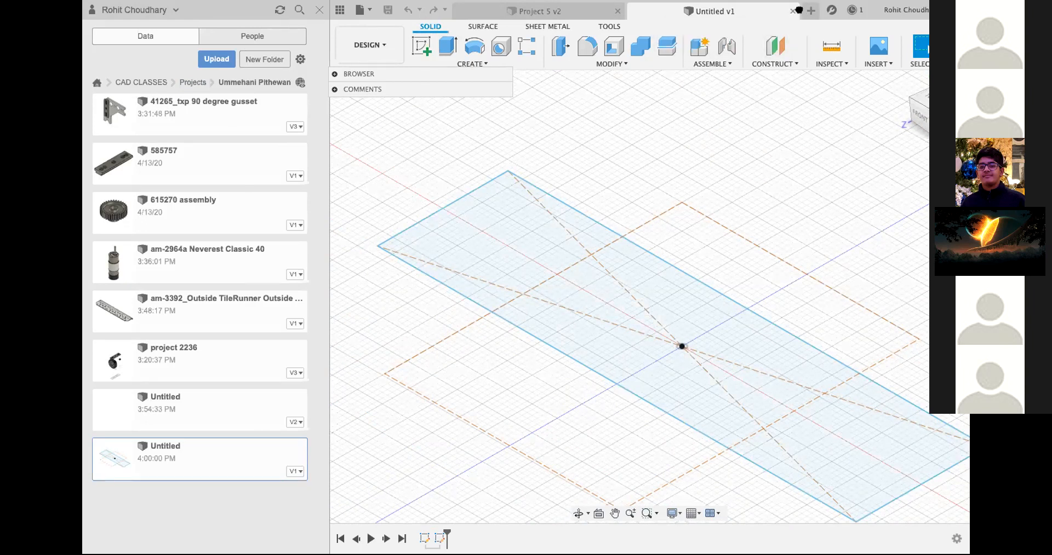
scroll(789, 203, up, 2)
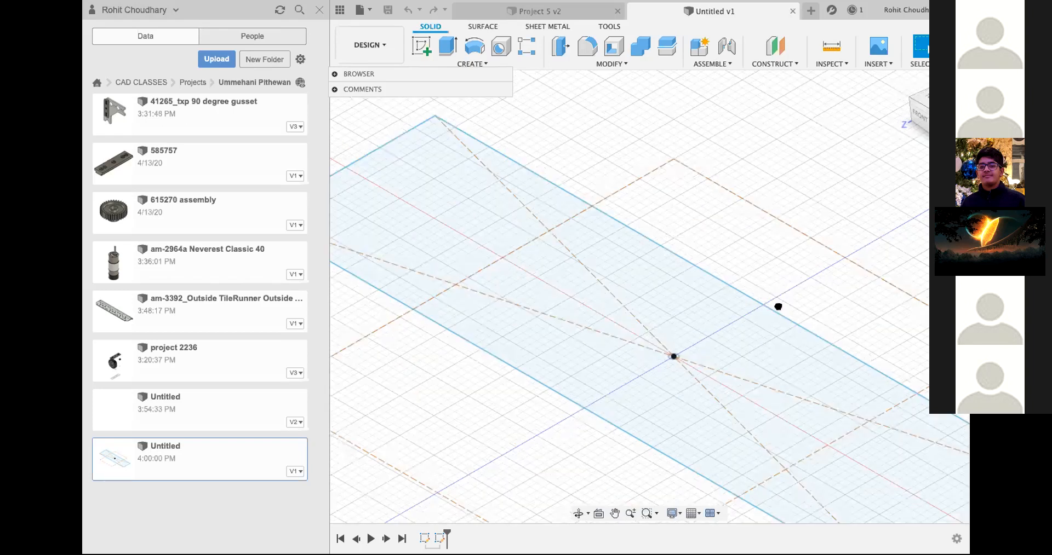
scroll(337, 309, up, 1)
key(super+w)
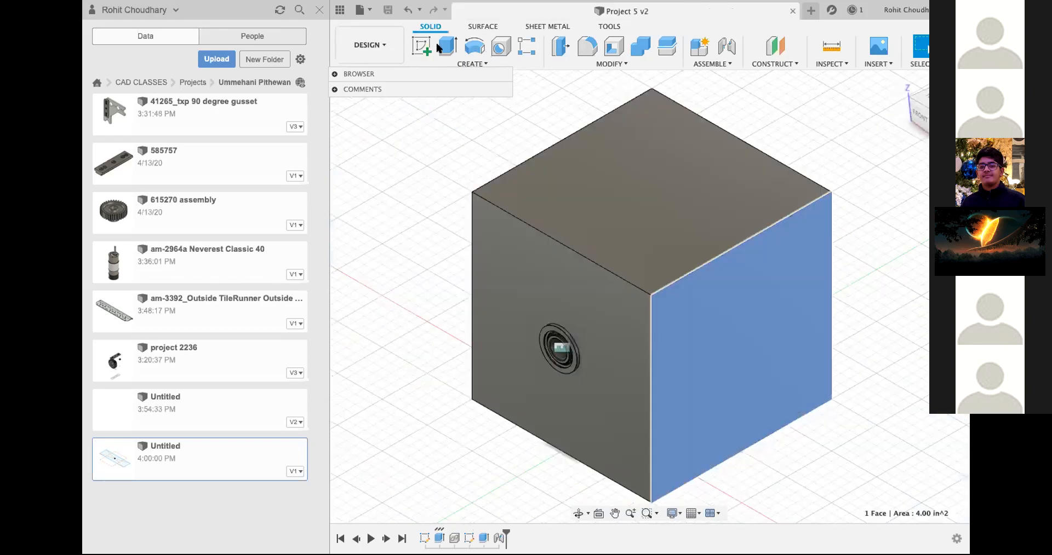
click(445, 47)
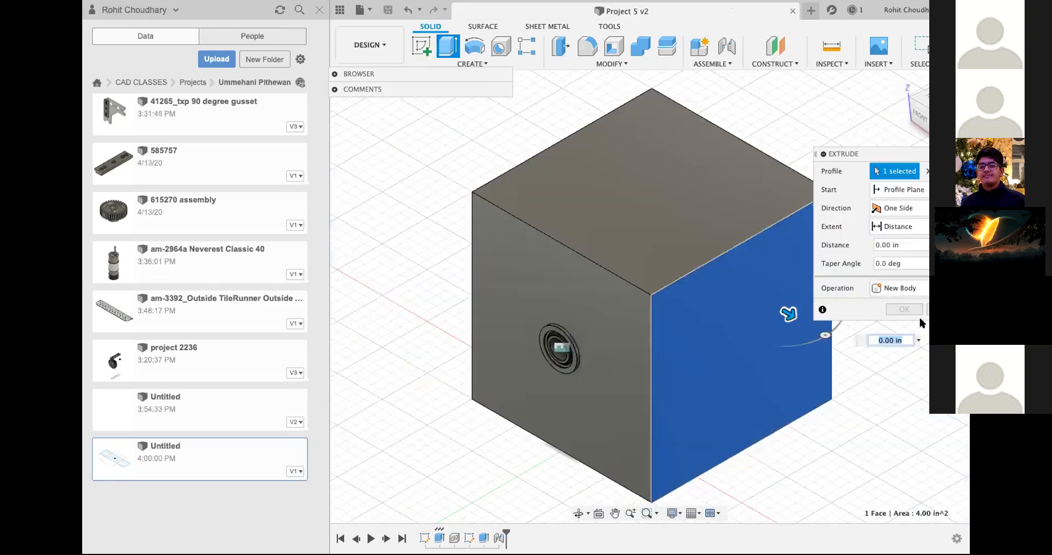
click(422, 46)
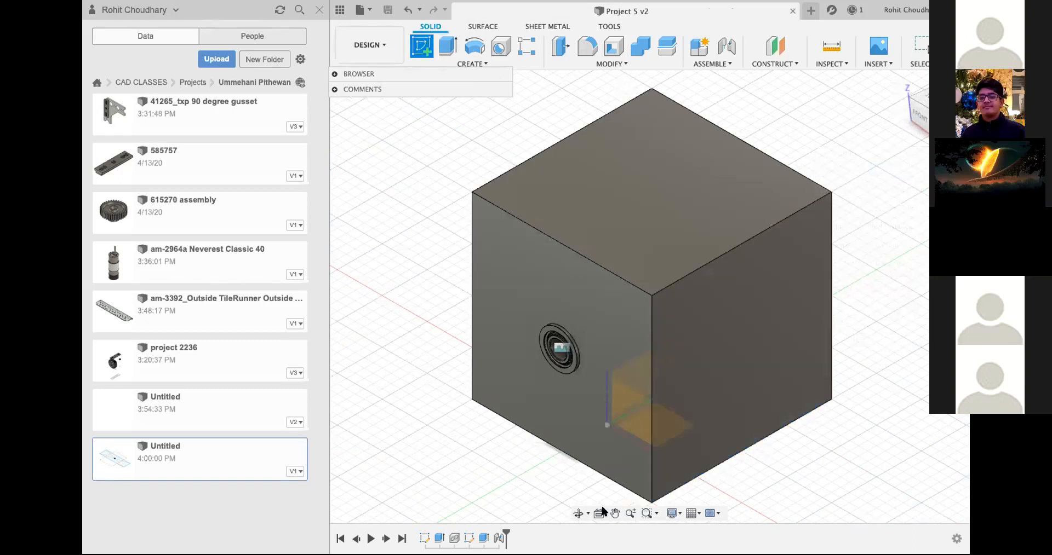
click(750, 338)
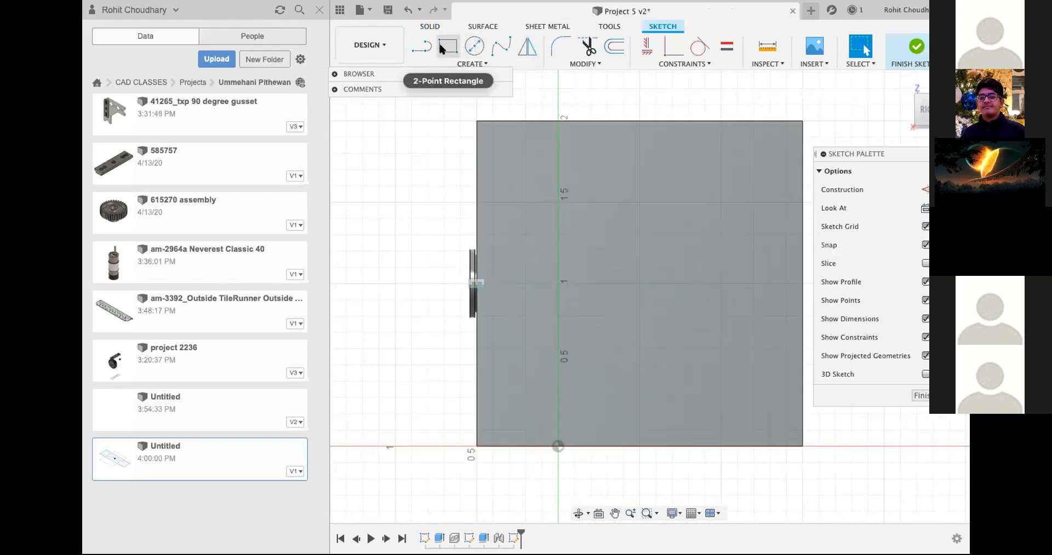
click(475, 46)
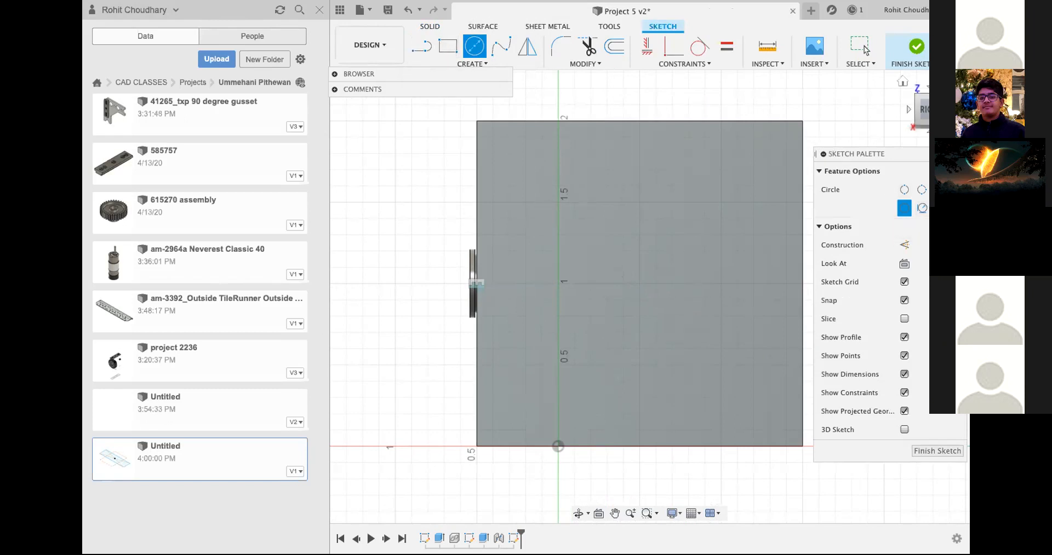
key(Escape)
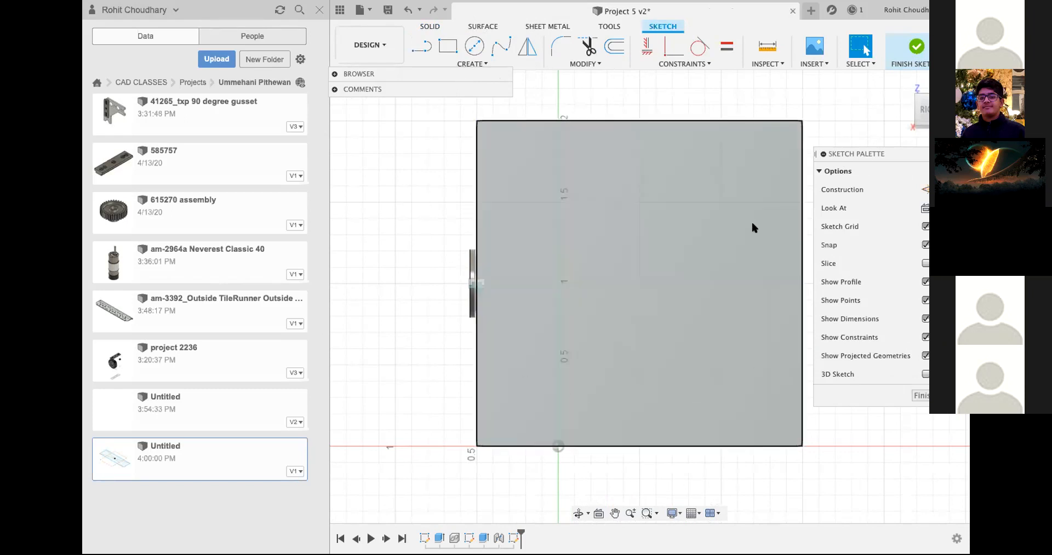
click(408, 10)
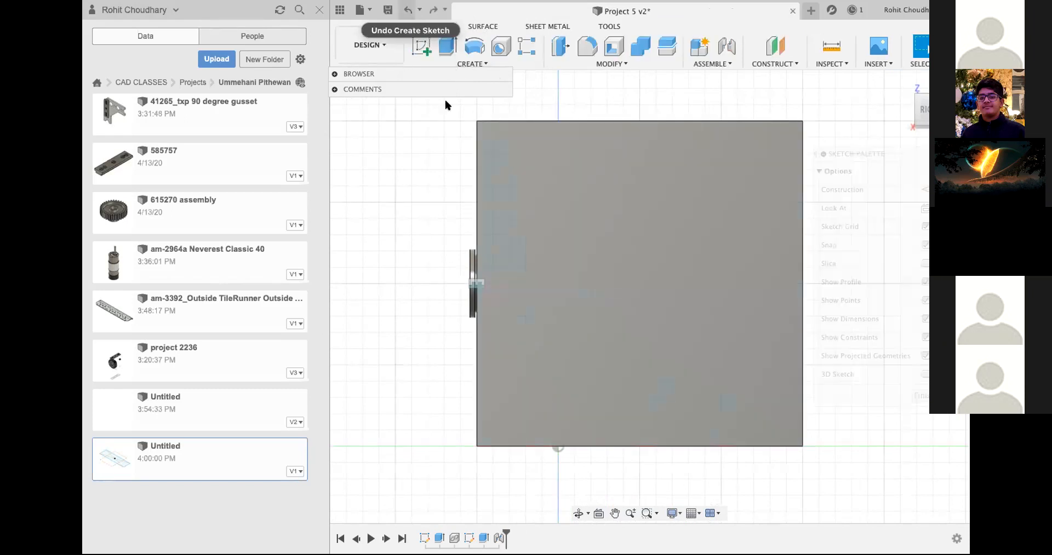
Step: Start a sketch on the cube's right face and draw a 0.375 in diameter circle at the face's centre
click(424, 47)
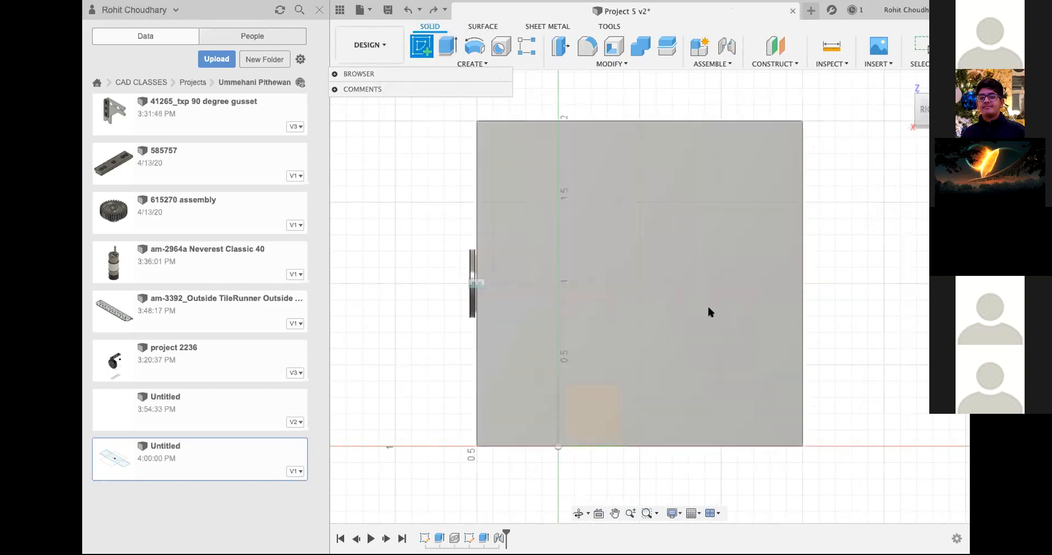
click(590, 287)
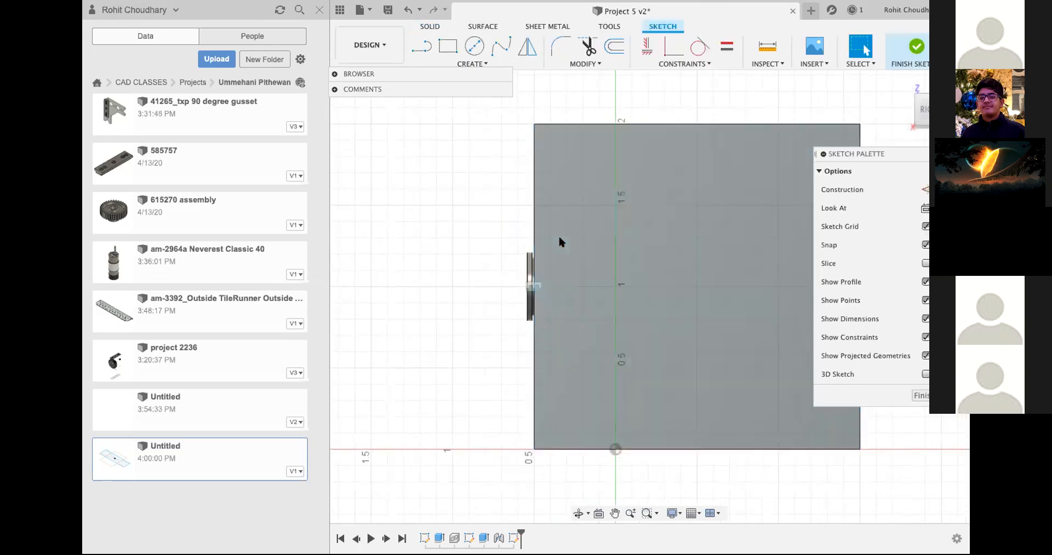
click(475, 50)
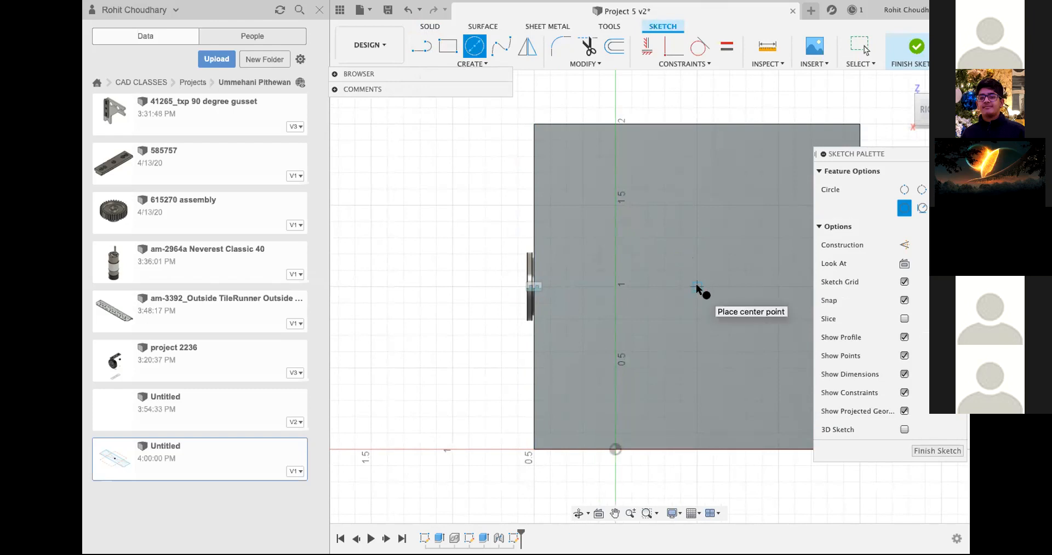
click(695, 284)
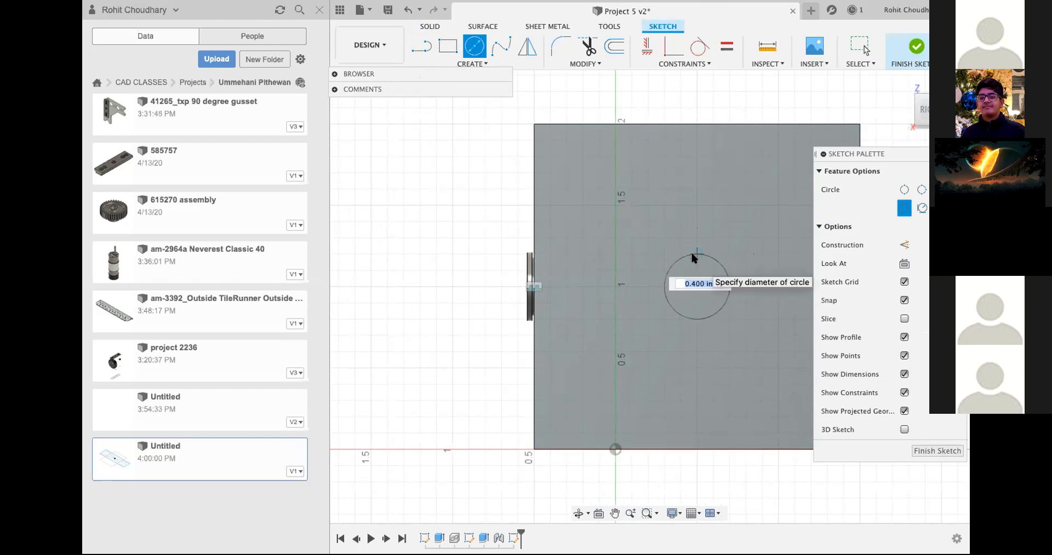
text(0.375)
key(Return)
key(Escape)
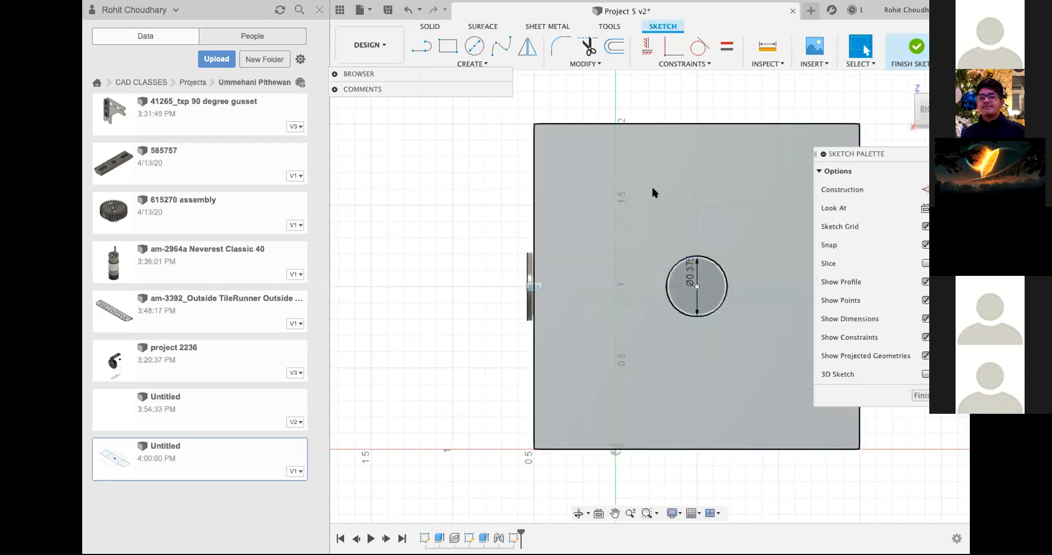
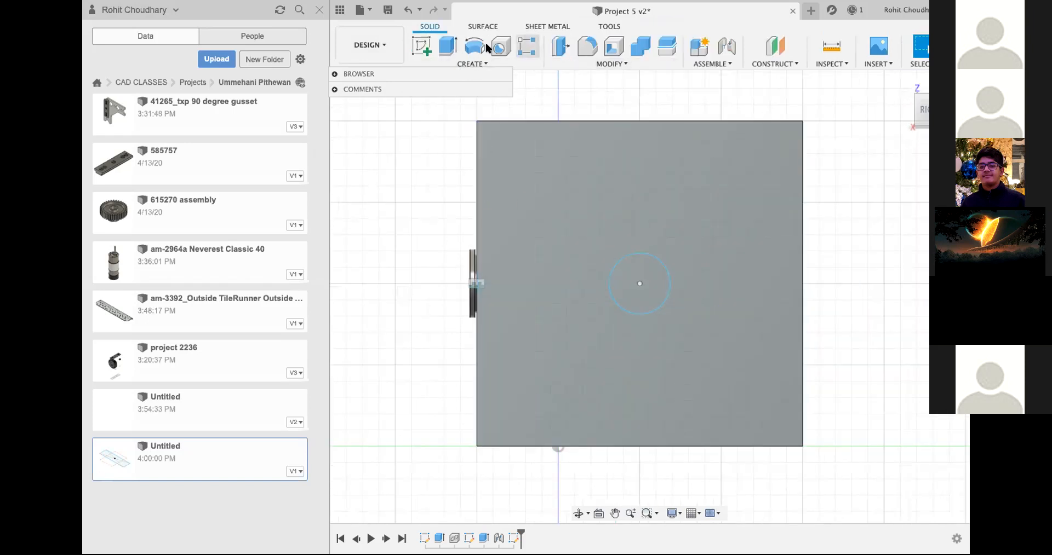
Step: Extrude the sketched circle on the cube's right face by -0.70 in as a cut and inspect the hole
click(447, 51)
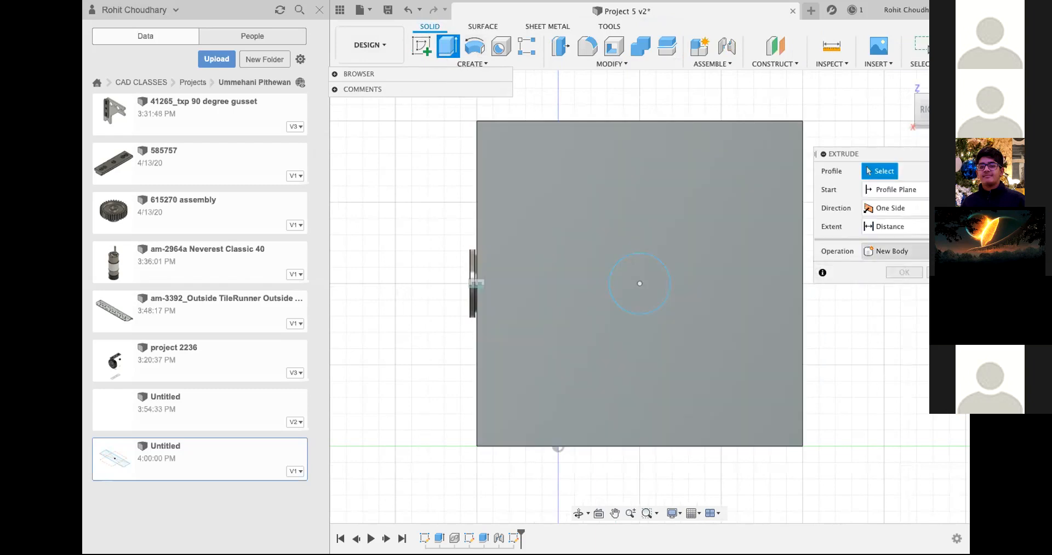
key(Escape)
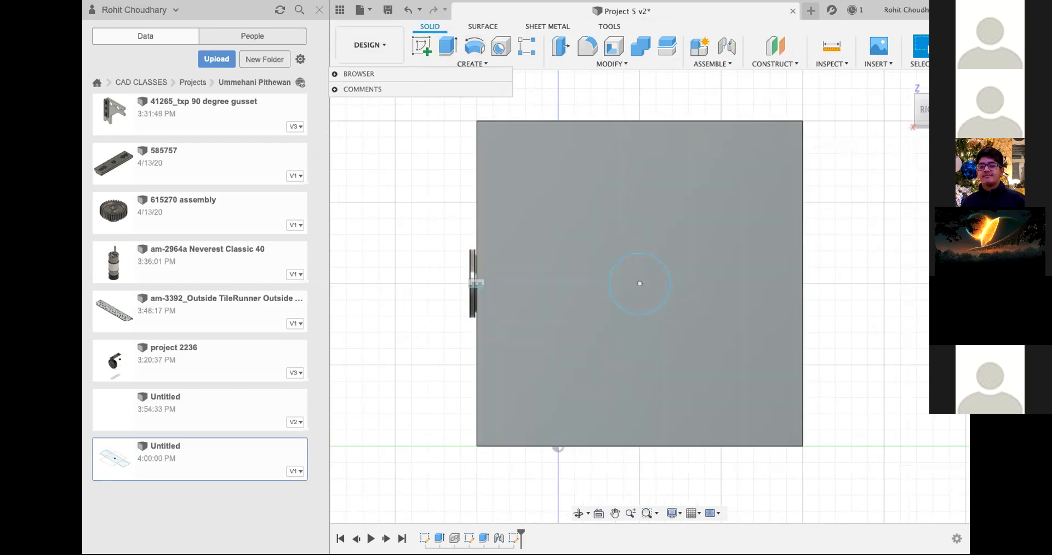
click(444, 46)
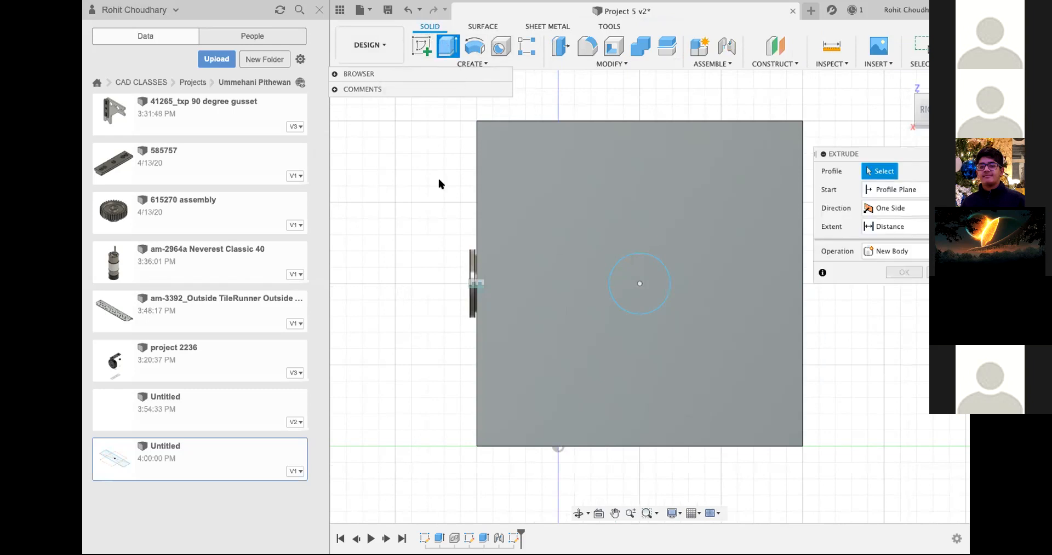
click(640, 285)
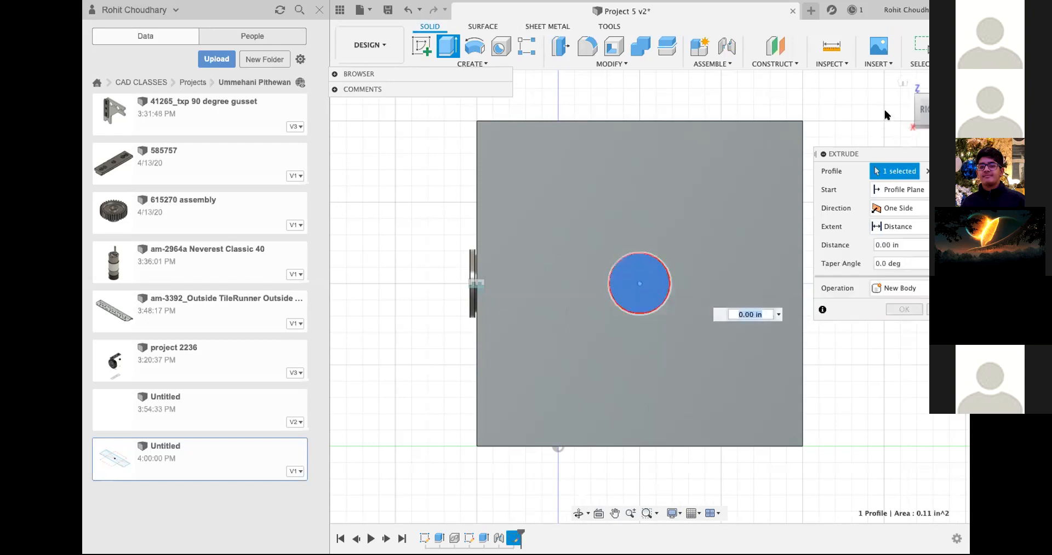
click(906, 99)
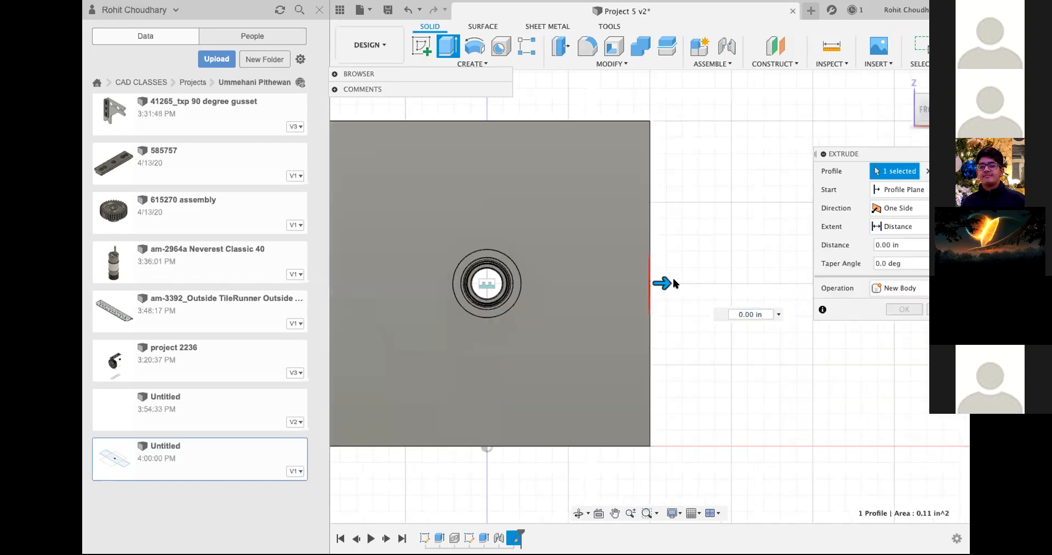
drag(674, 281, 561, 303)
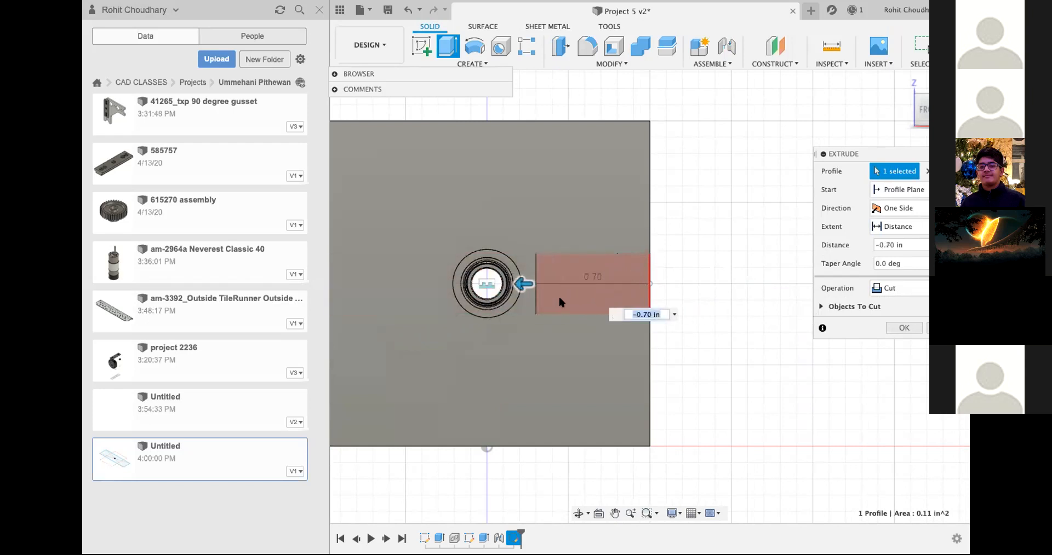
click(904, 327)
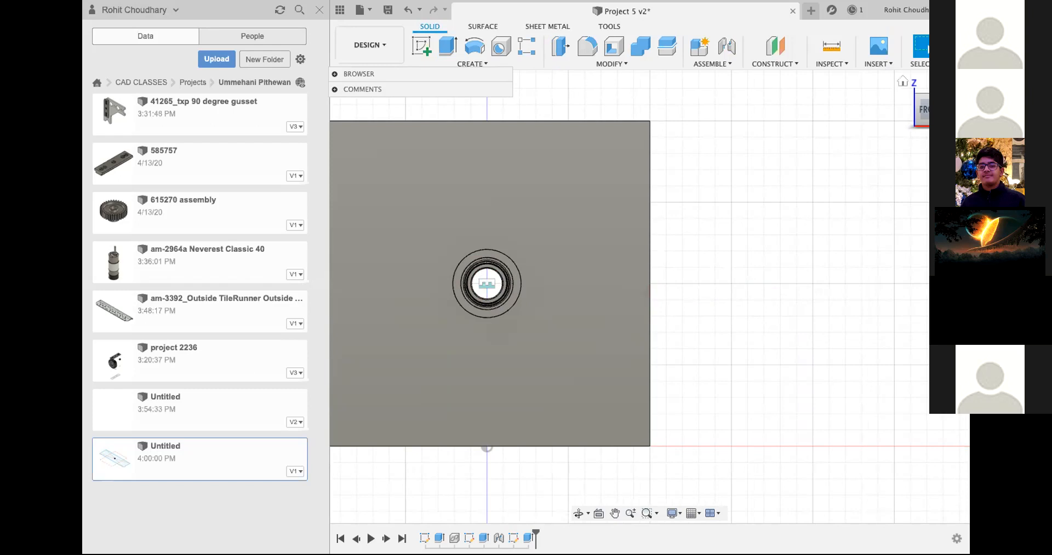
click(909, 109)
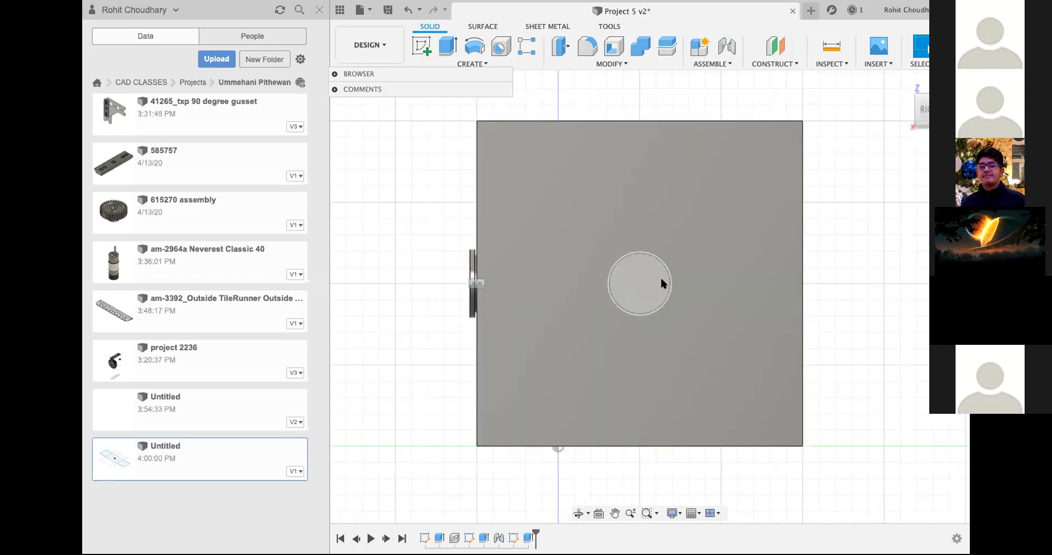
drag(925, 109, 912, 113)
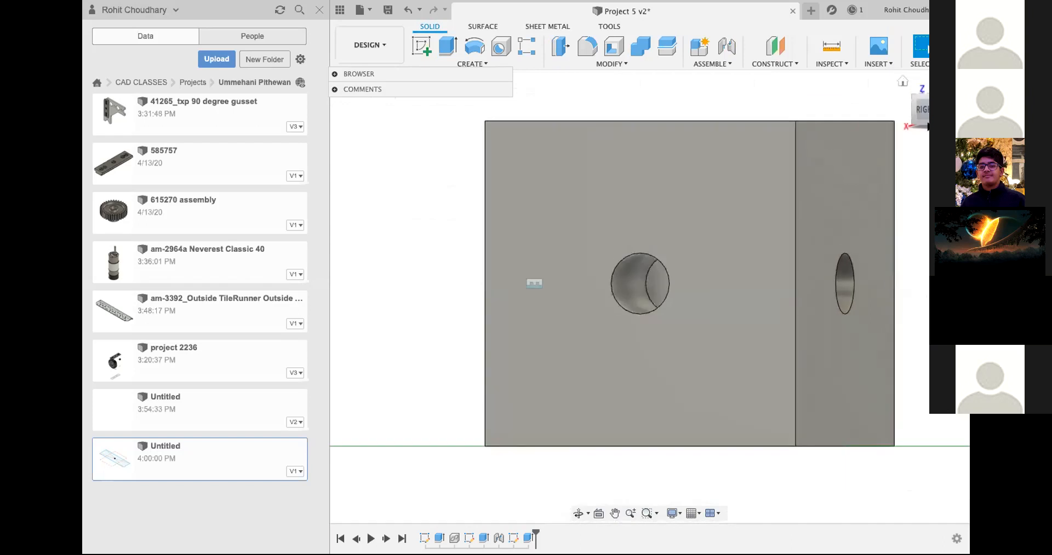
mouse_move(650, 297)
shift+middle_down()
mouse_move(659, 316)
mouse_move(659, 304)
shift+middle_up()
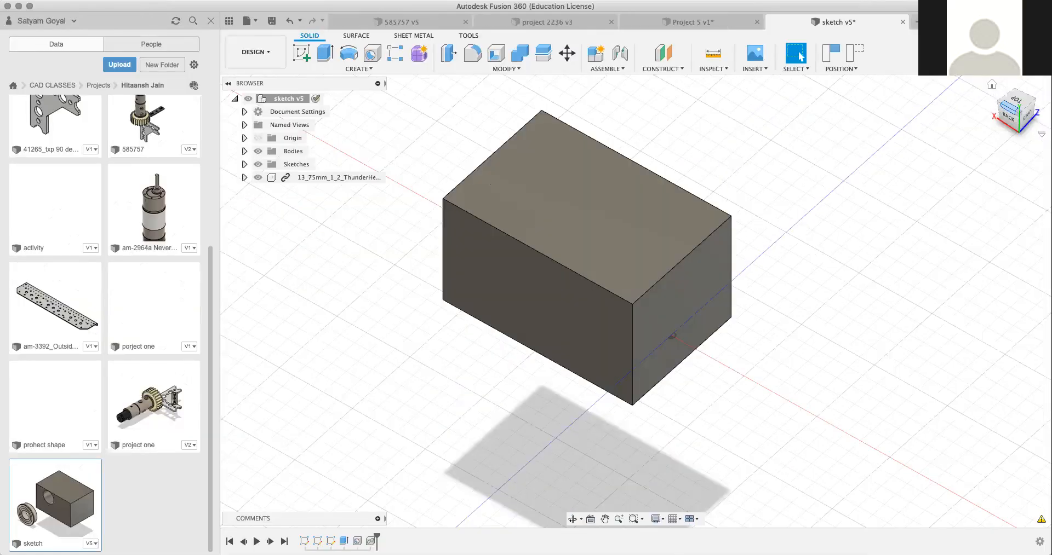
Step: In the sketch v5 design, start a sketch on the block's right end face, capturing the moved components' position
drag(1009, 107, 847, 87)
mouse_move(664, 77)
mouse_down()
mouse_move(733, 83)
mouse_move(651, 70)
mouse_up()
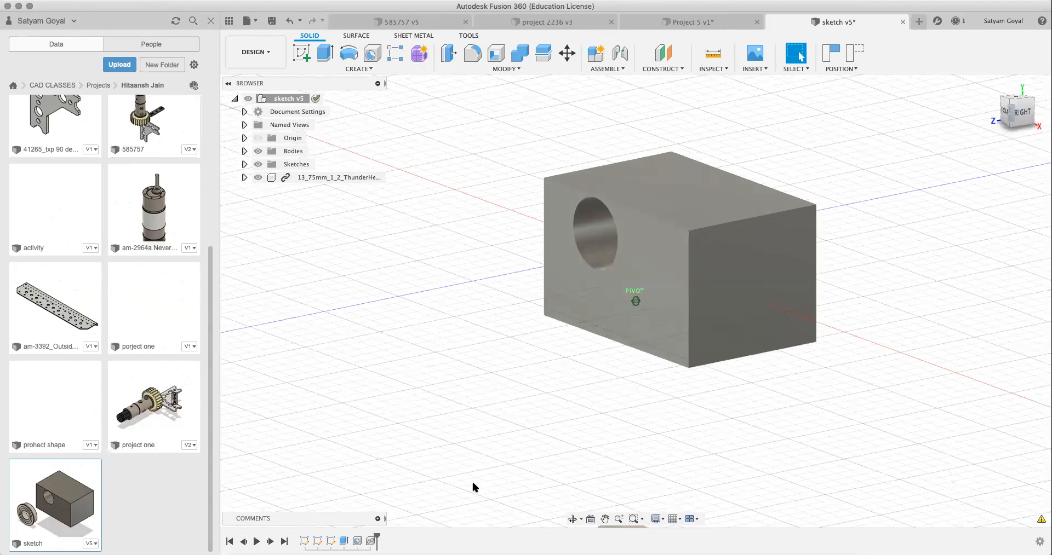
click(1009, 114)
drag(1008, 115, 1011, 120)
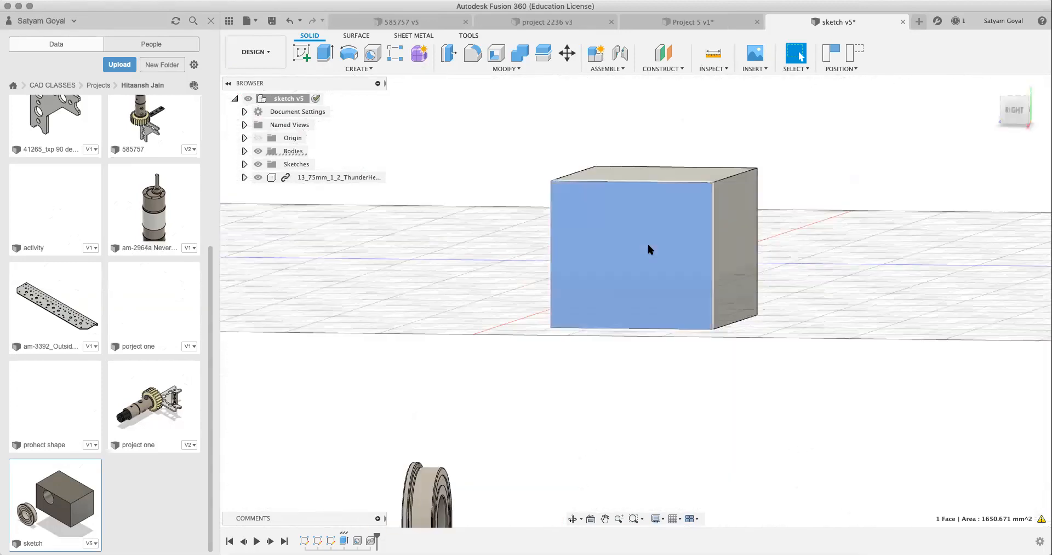
click(648, 249)
click(300, 57)
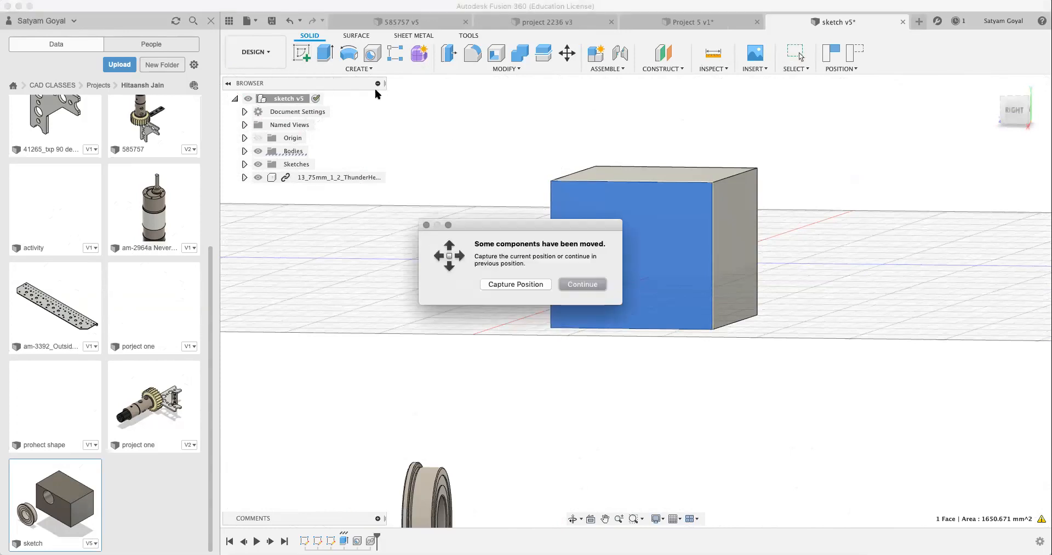
click(534, 287)
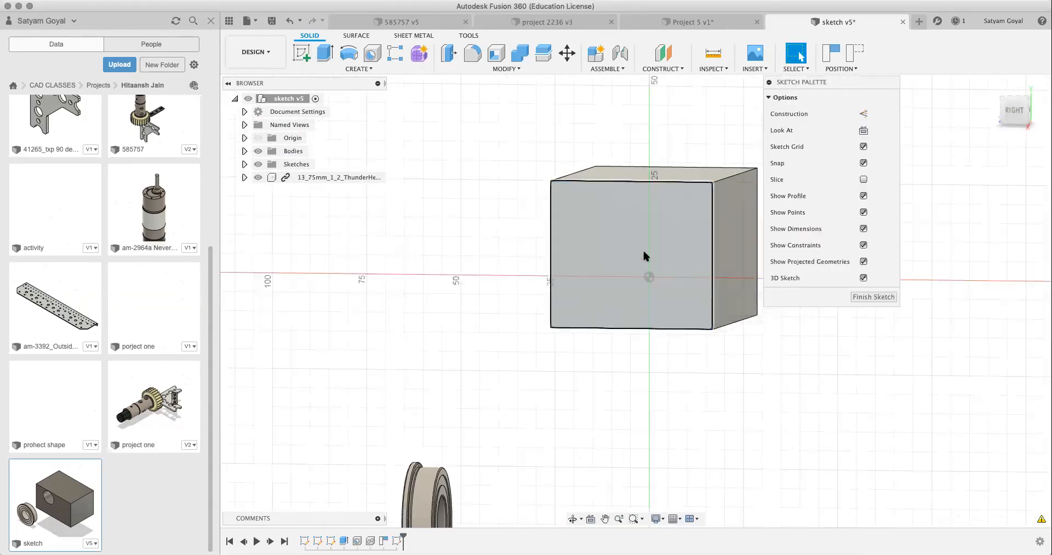
Step: Draw a 28 mm diameter circle near the middle of the block's right end face
click(644, 253)
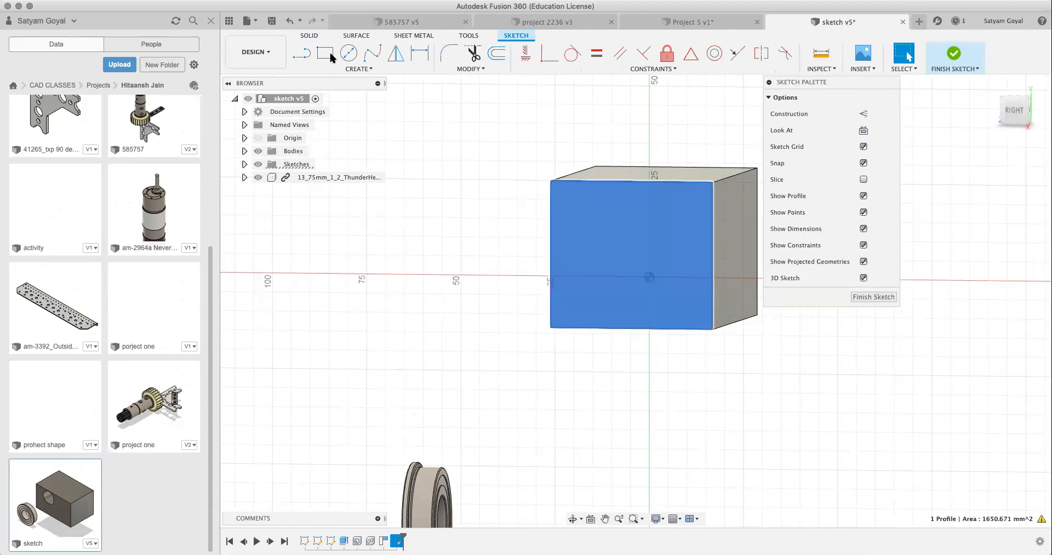
click(349, 53)
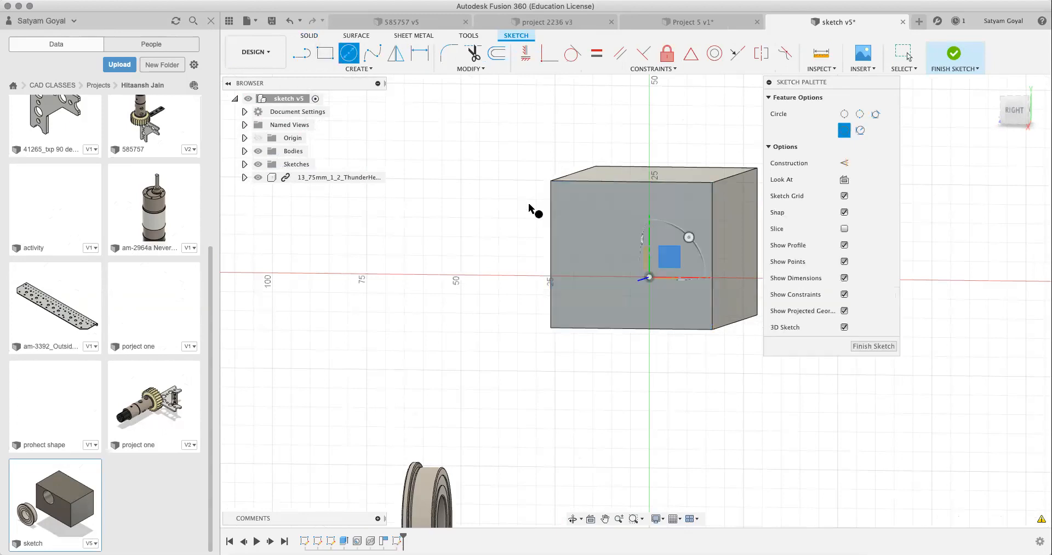
click(629, 248)
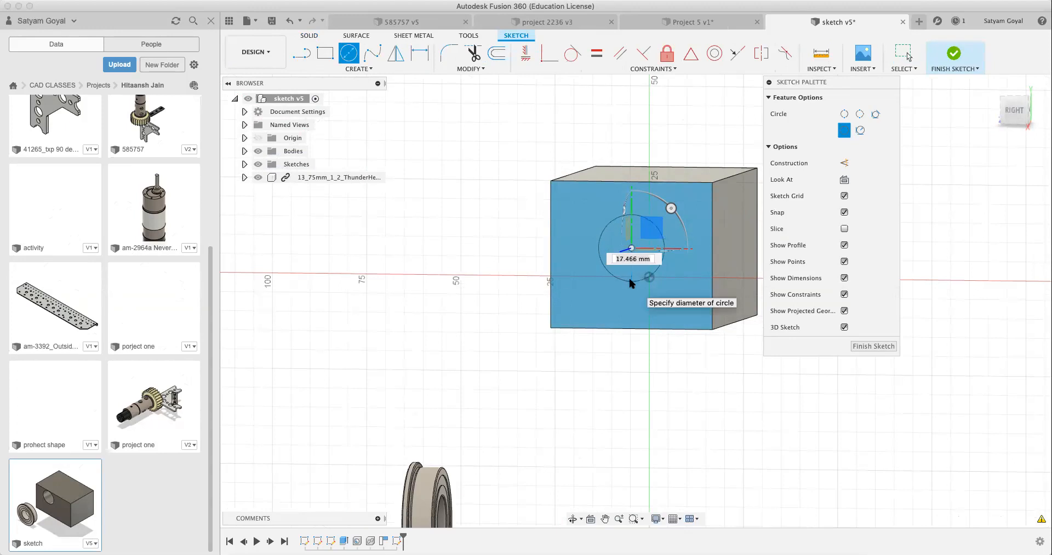
text(0.37)
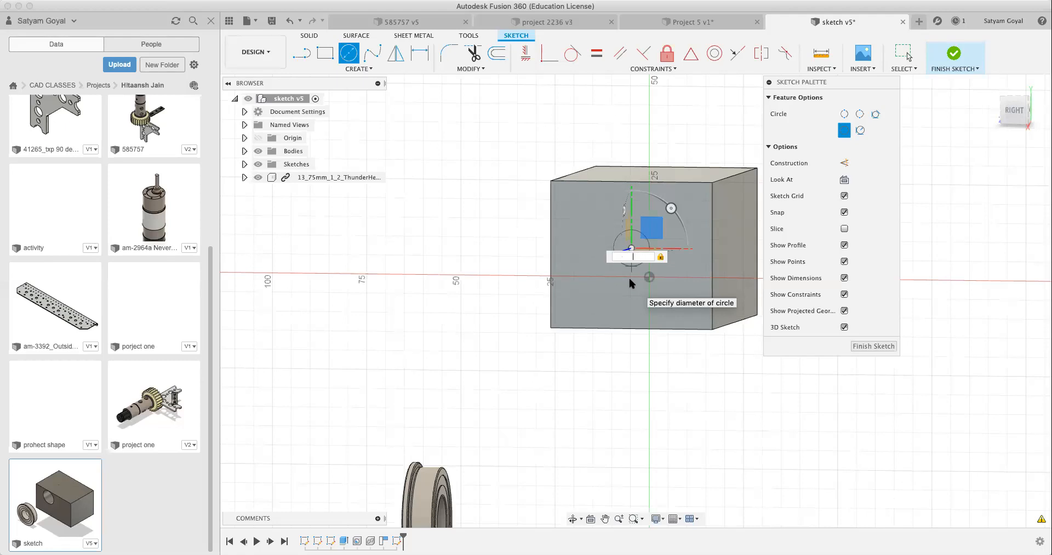
text(8mm)
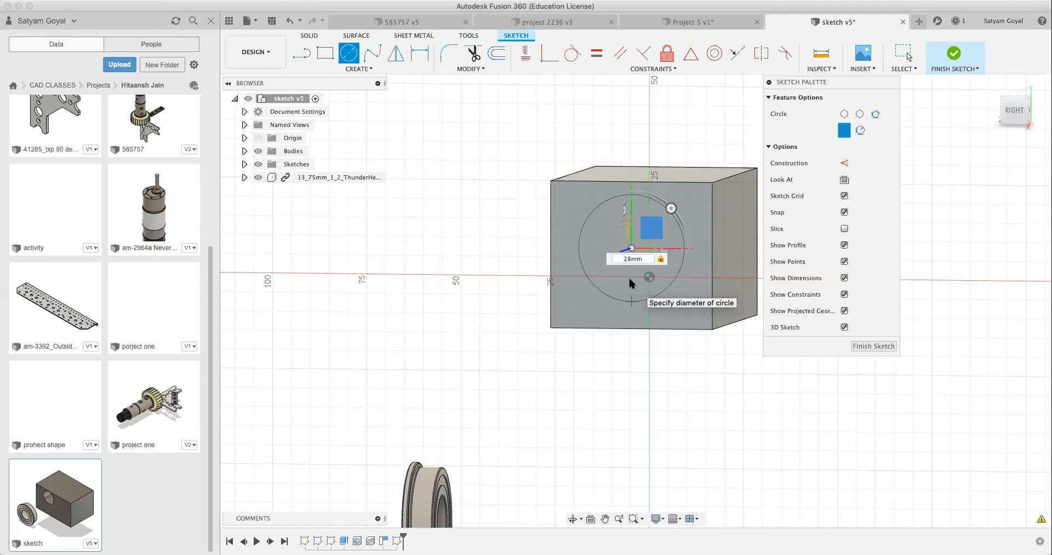
key(Return)
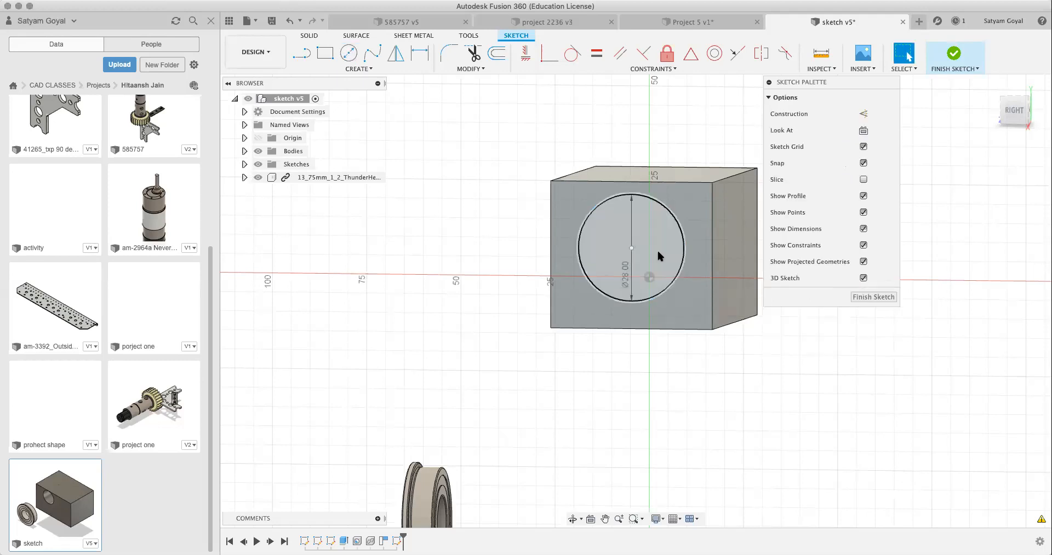
click(657, 248)
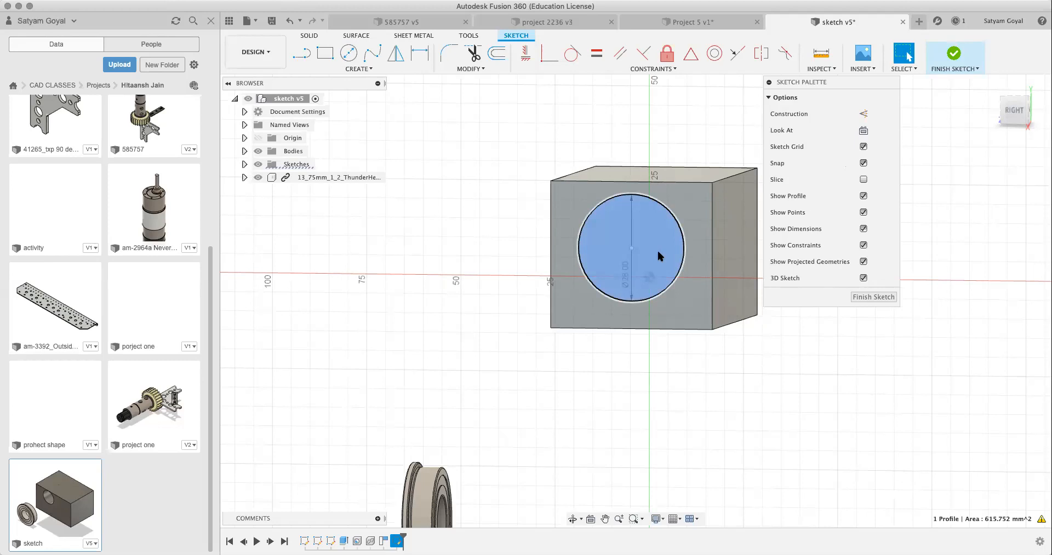
key(super+Tab)
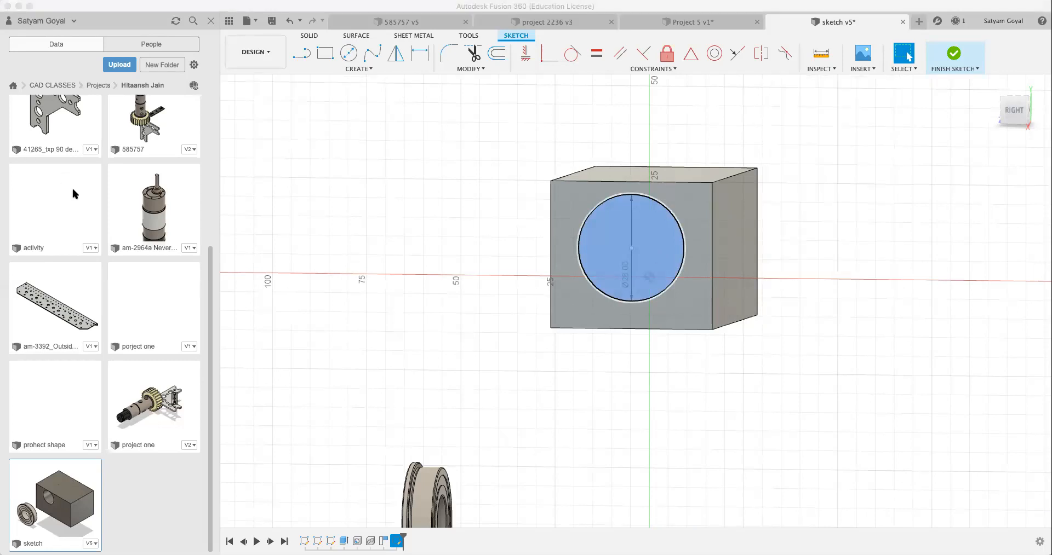
click(659, 244)
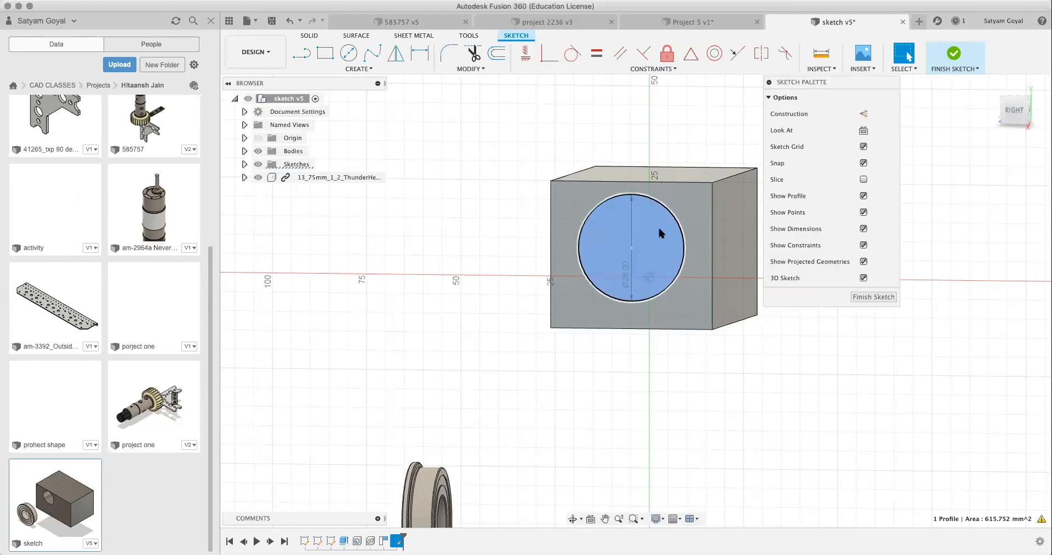
key(i)
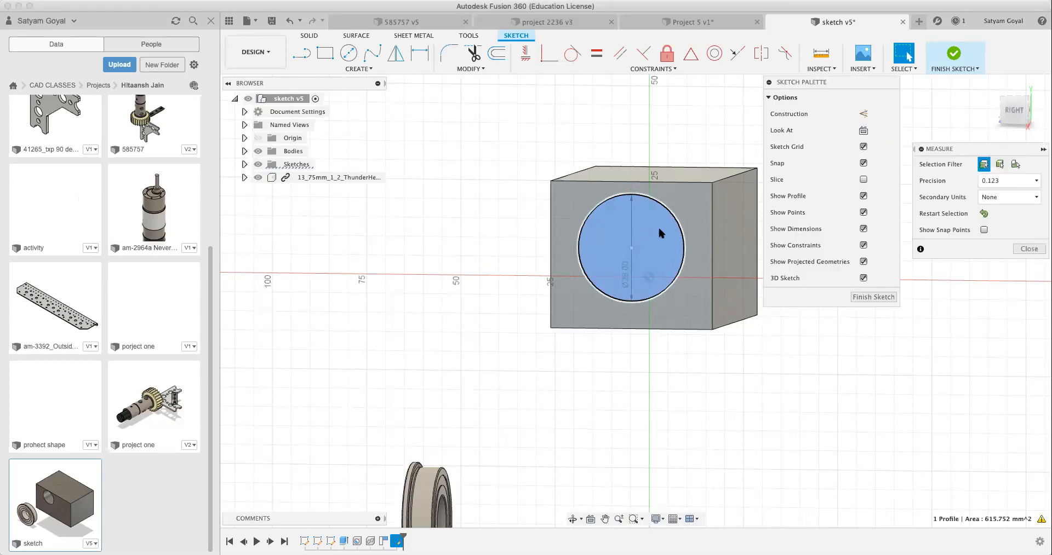
key(Escape)
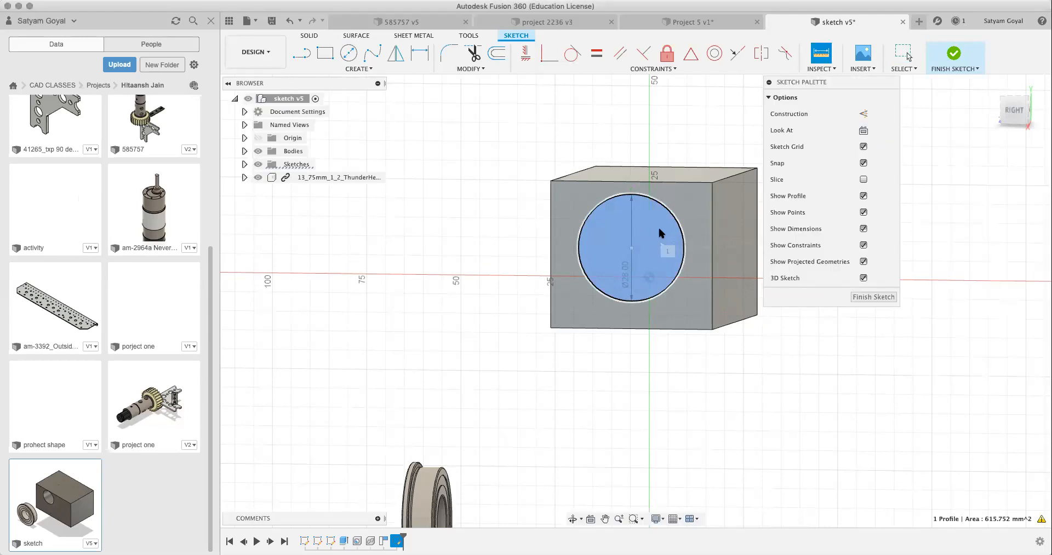
right_click(656, 230)
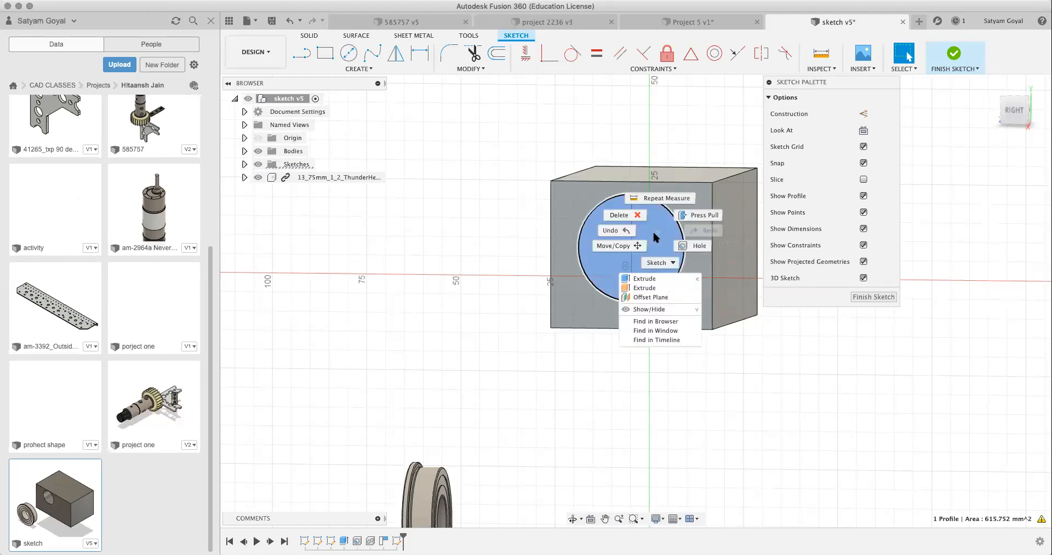
click(652, 279)
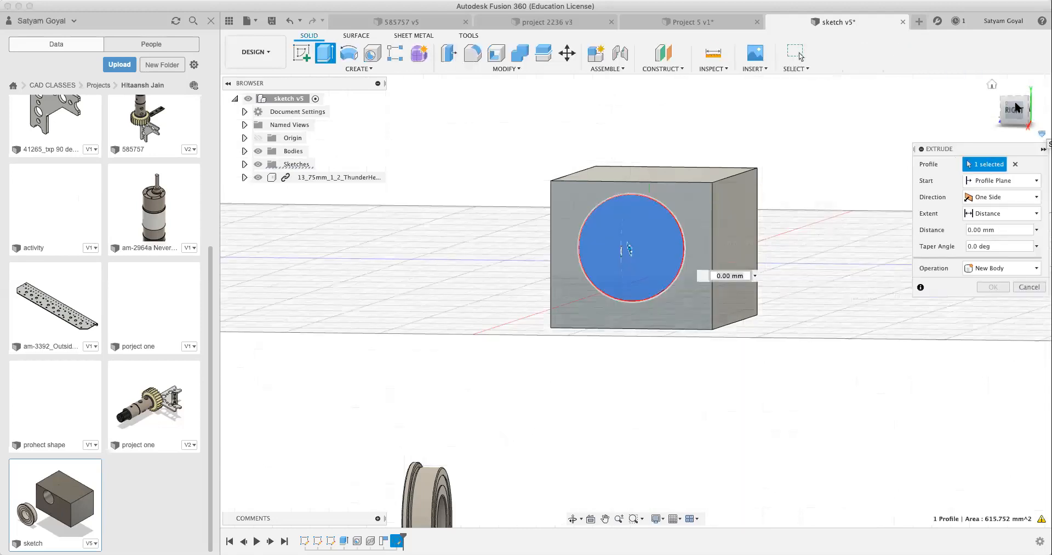
drag(1017, 109, 1007, 121)
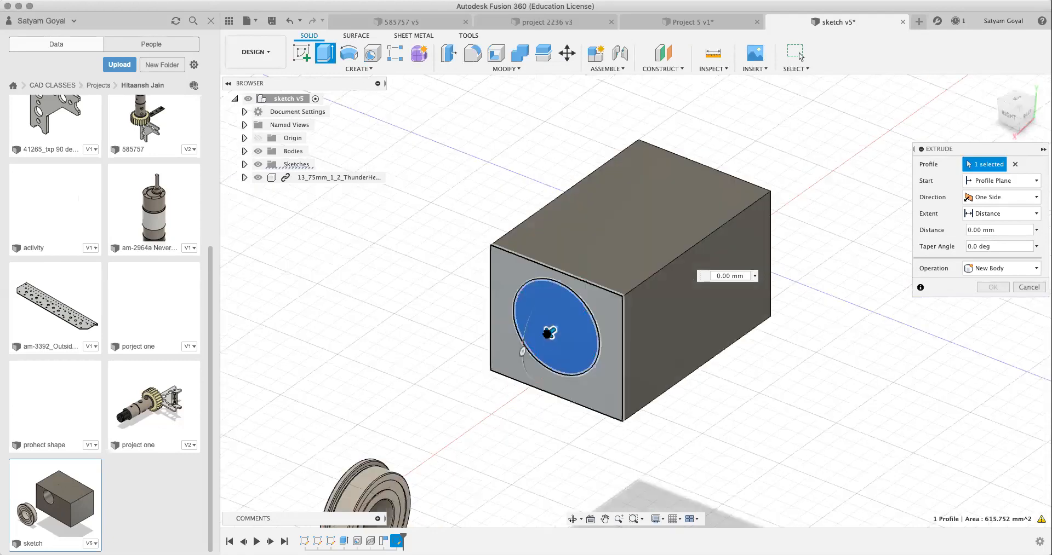
drag(597, 303, 620, 281)
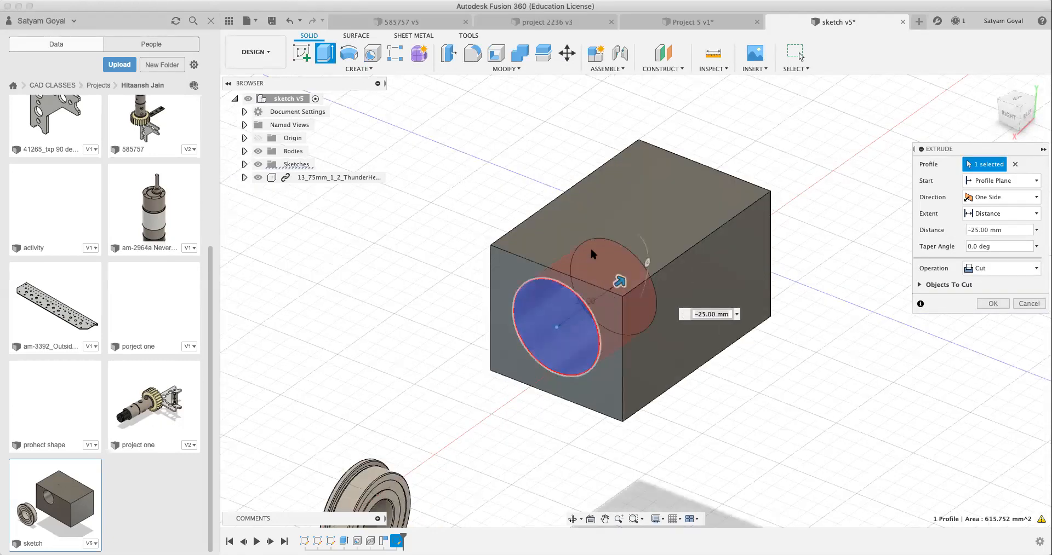
double_click(548, 320)
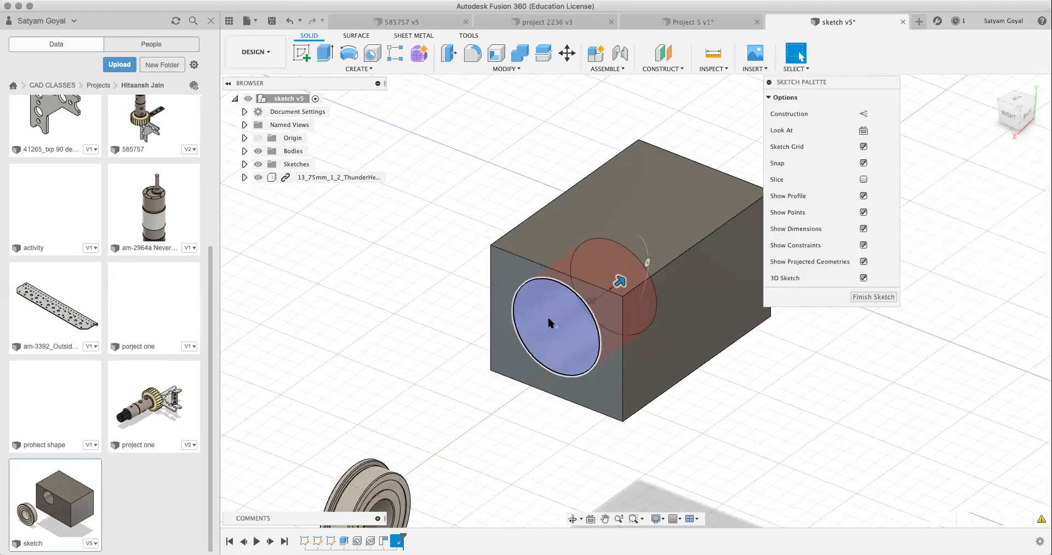
Step: Extrude the 28 mm circle by -30.00 mm as a cut into the block
click(572, 324)
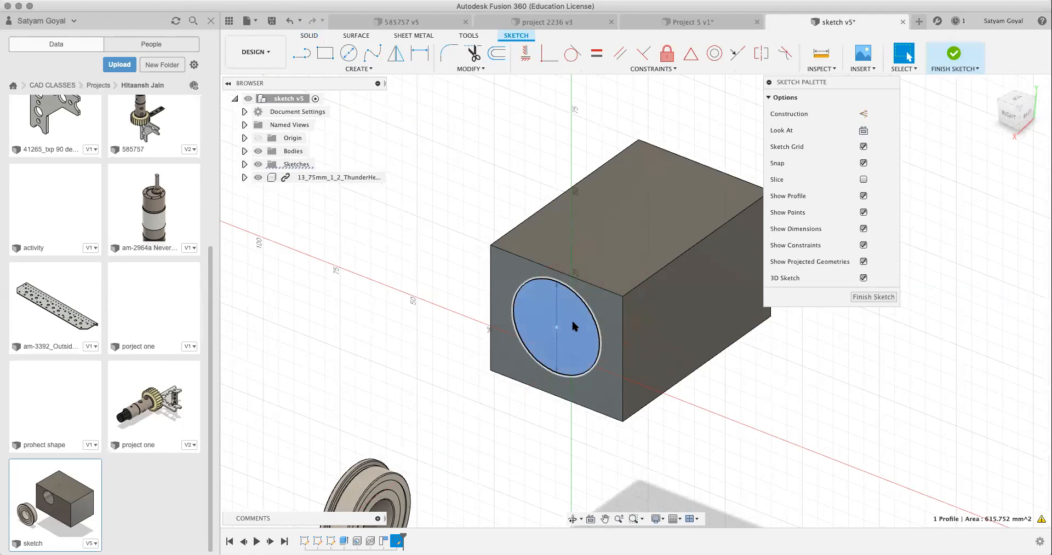
right_click(572, 326)
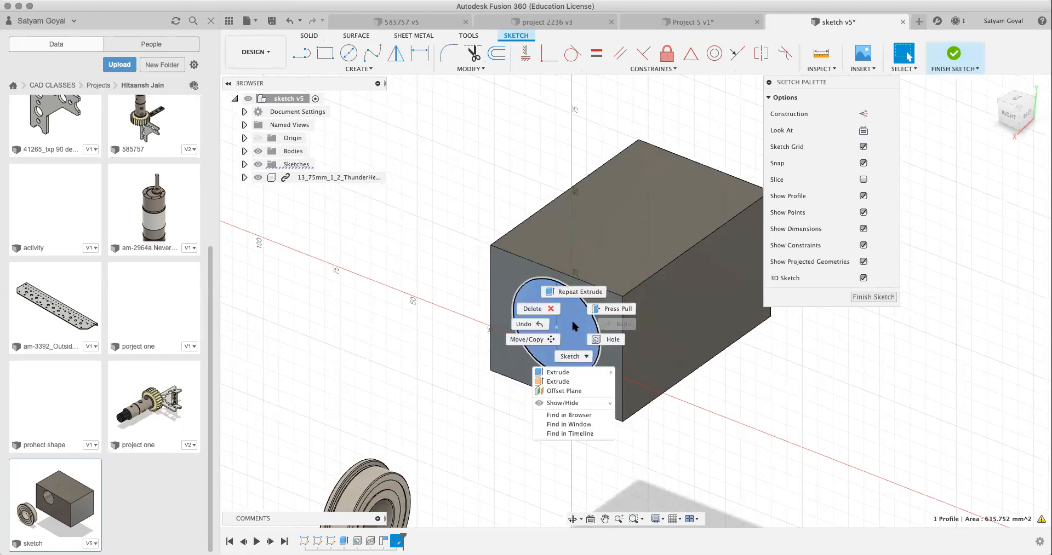
click(575, 373)
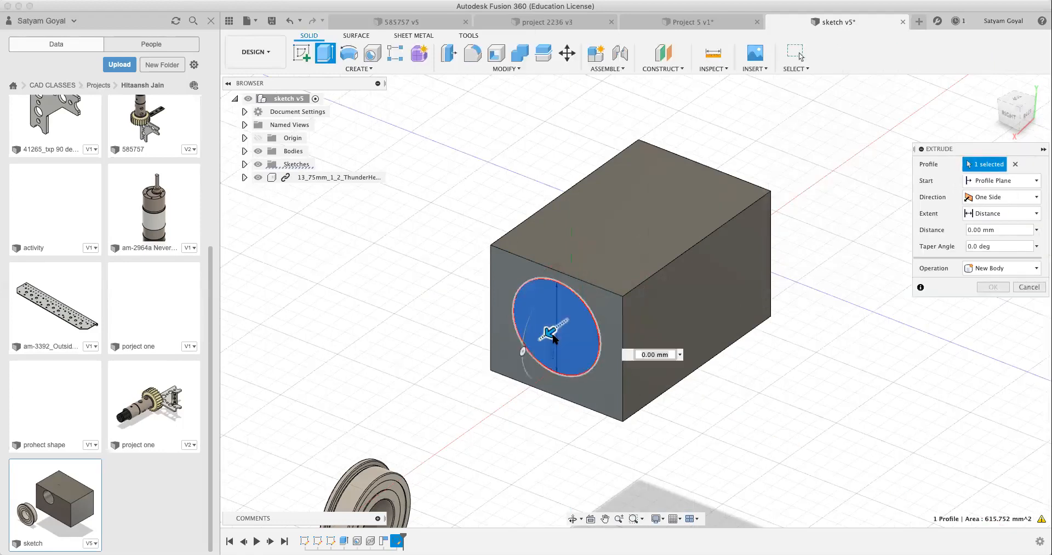
drag(549, 331, 616, 290)
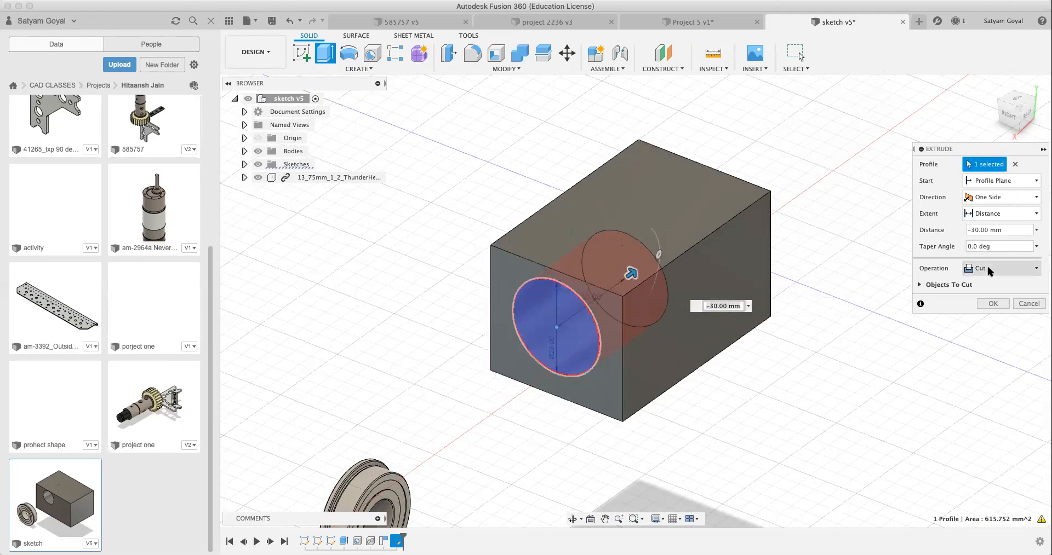
click(992, 305)
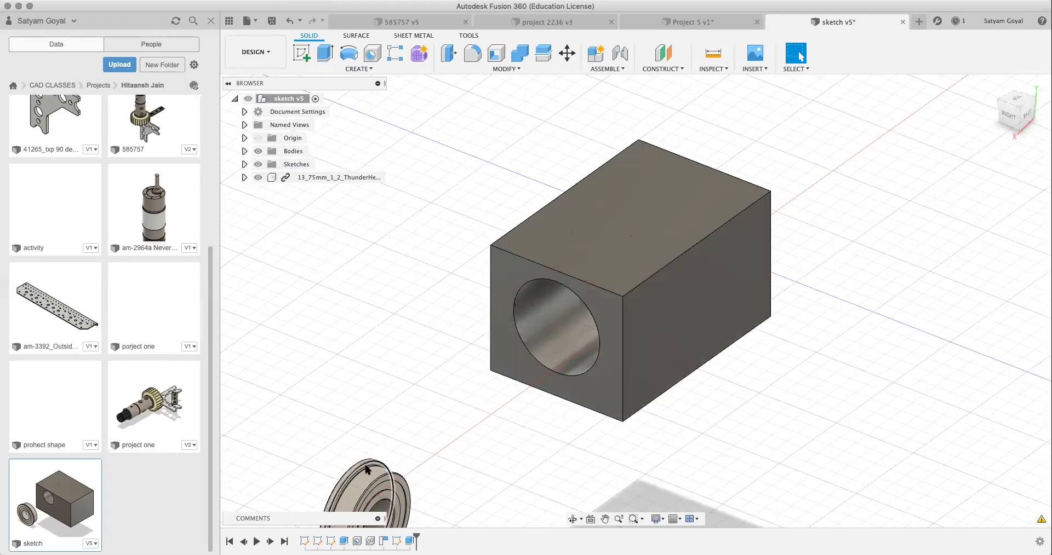
Step: Joint the flanged bearing's circular face to the rim of the 28 mm hole on the block's end face, with zero offsets
key(j)
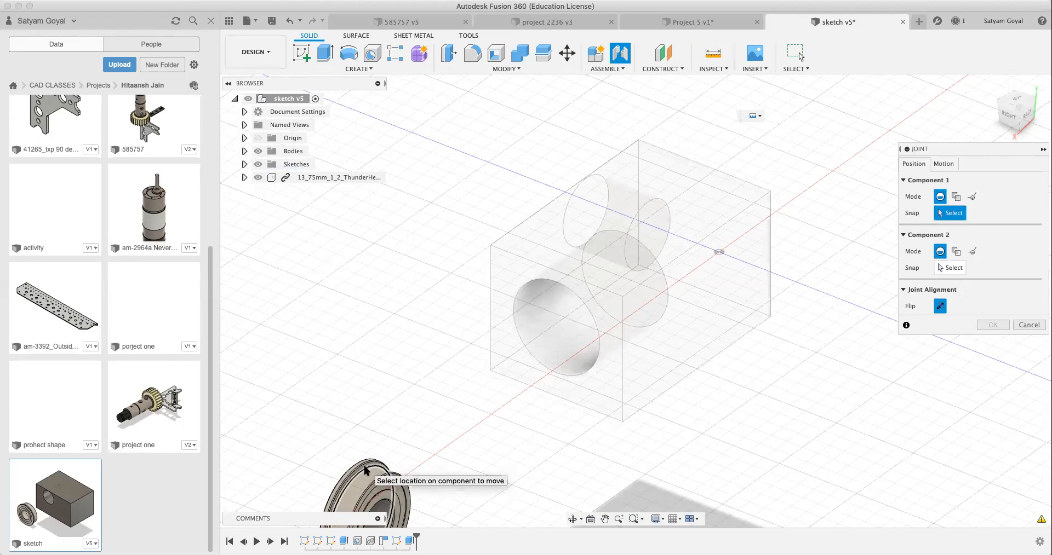
scroll(365, 470, up, 3)
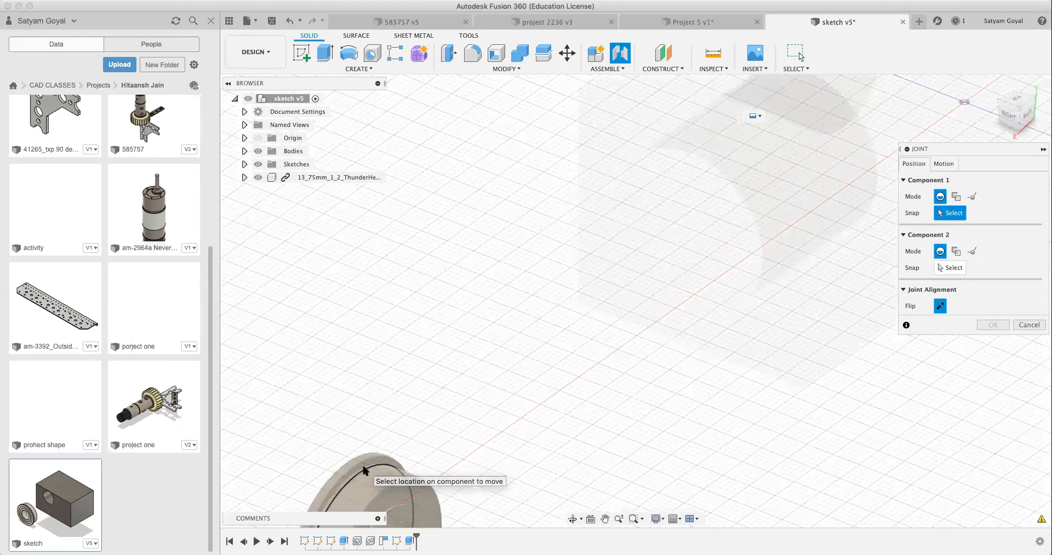
click(364, 470)
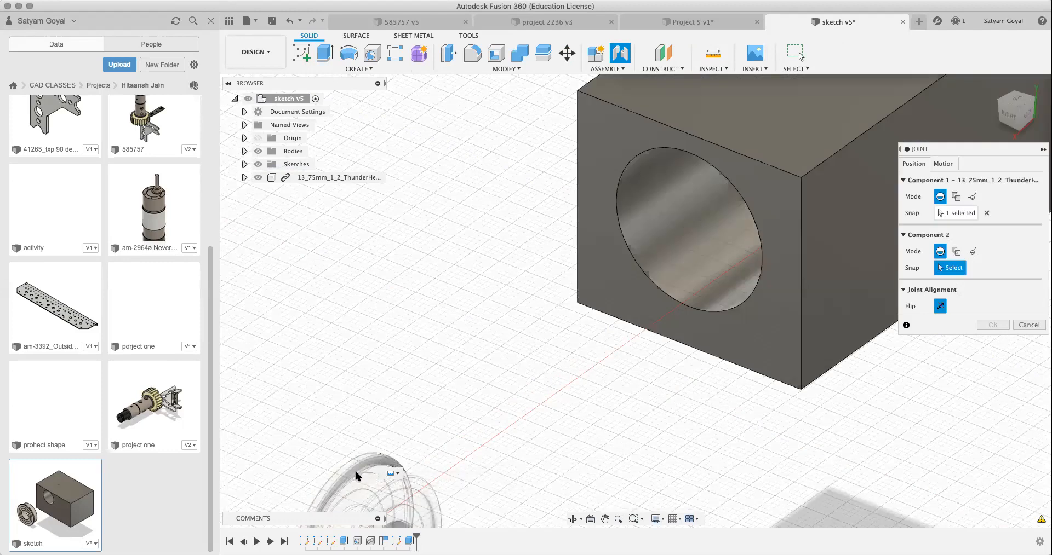
click(706, 313)
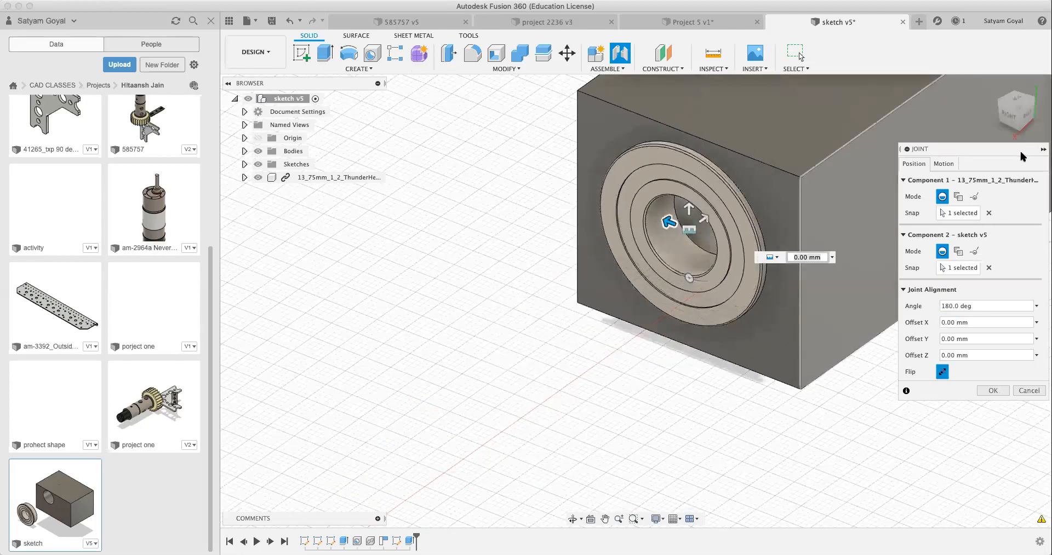
key(Return)
Step: Save the design with the version description "User Saved" and inspect the seated bearing from the top and back of the block
drag(1029, 112, 1021, 117)
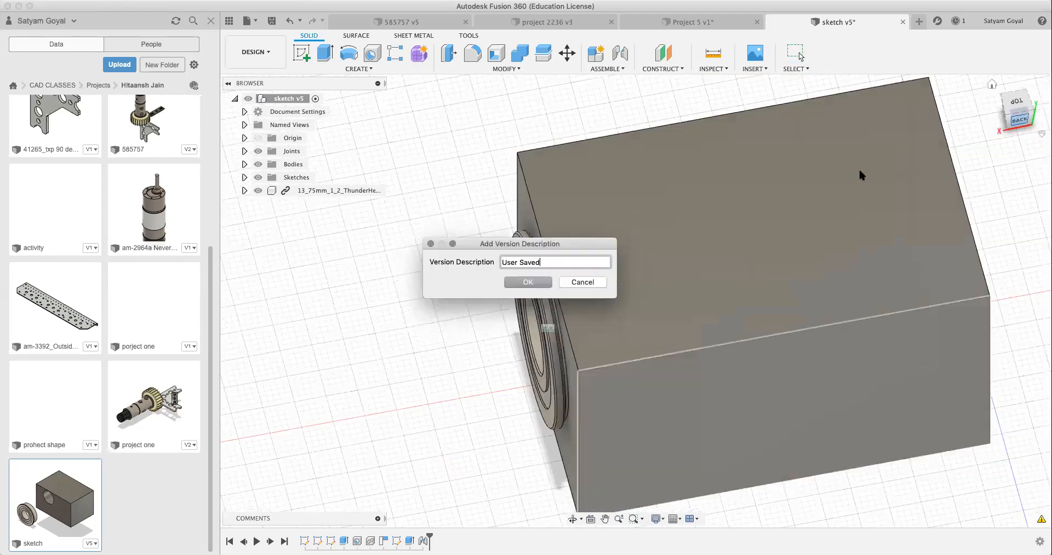
click(535, 284)
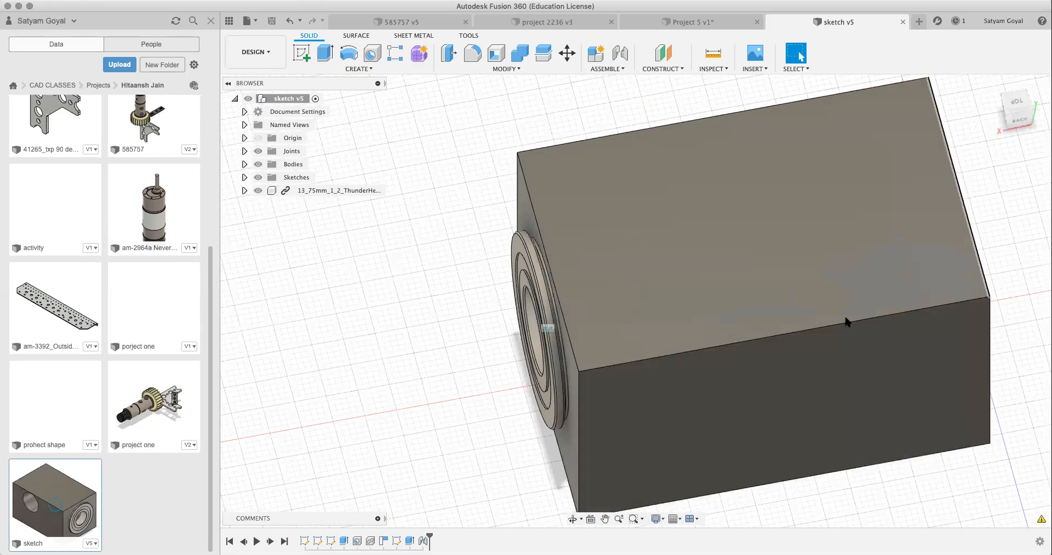
scroll(848, 324, down, 3)
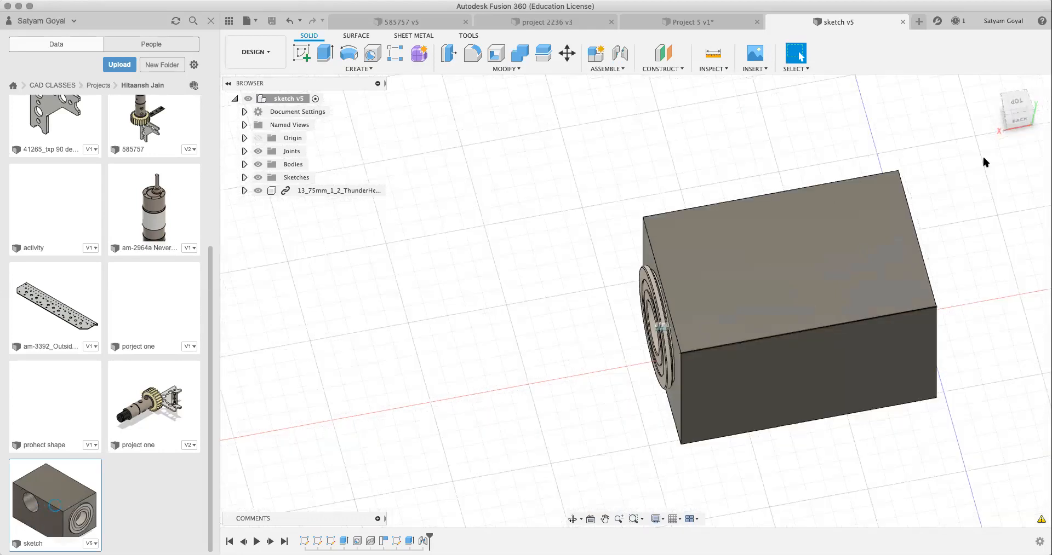
click(1029, 112)
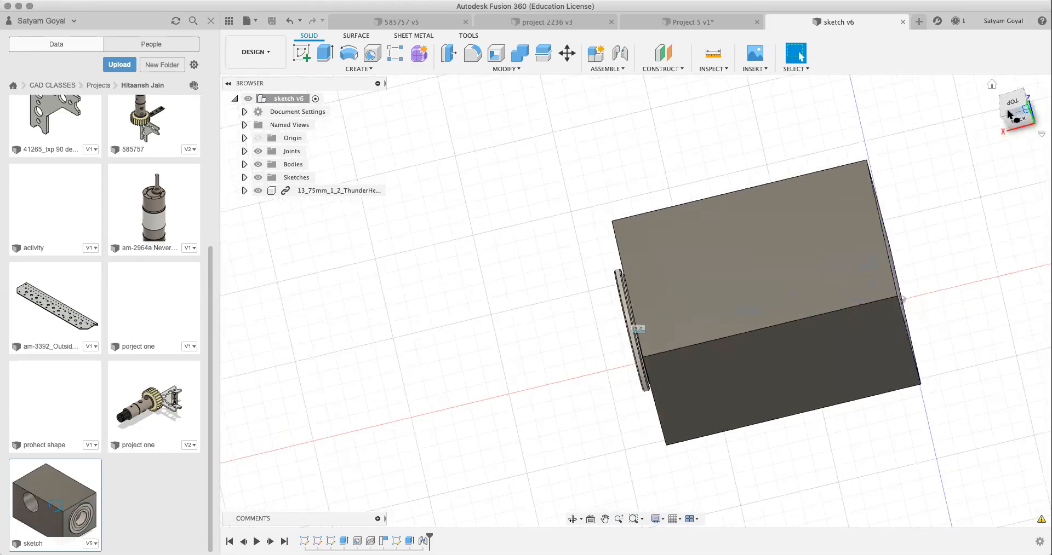
click(1008, 114)
click(1008, 114)
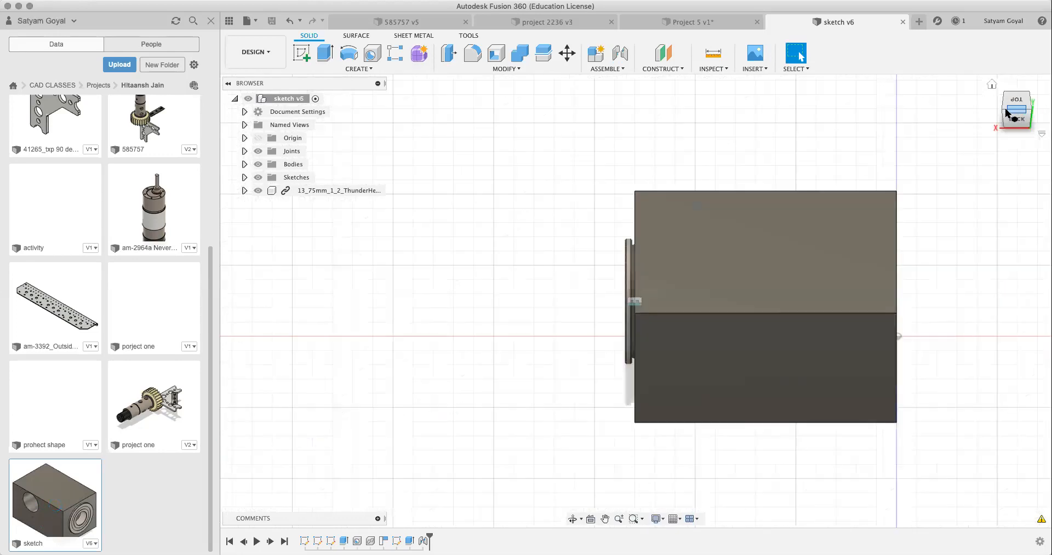
click(1007, 111)
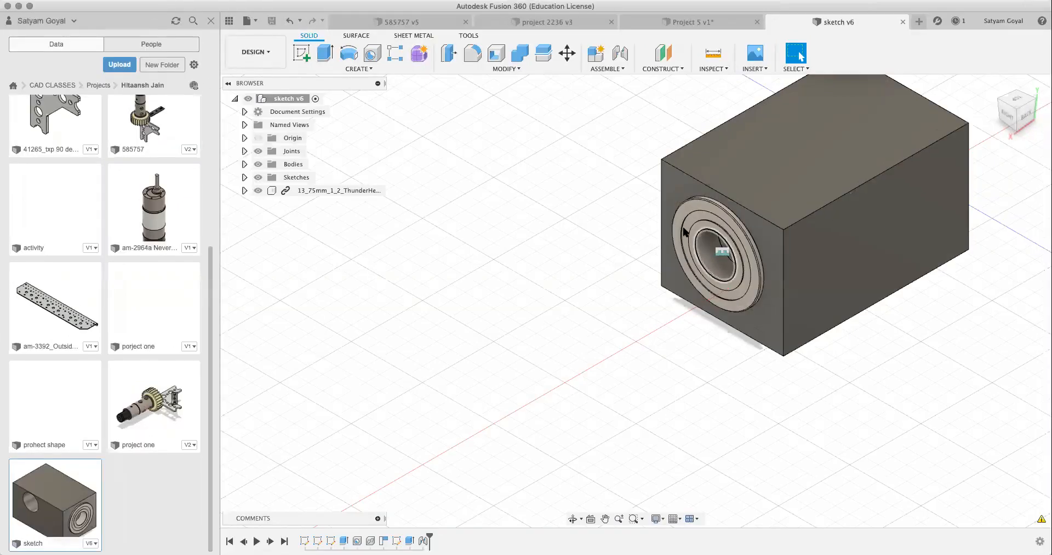
Step: Identify the flanged bearing component in the block and go up to the Projects folder in the project data
click(684, 230)
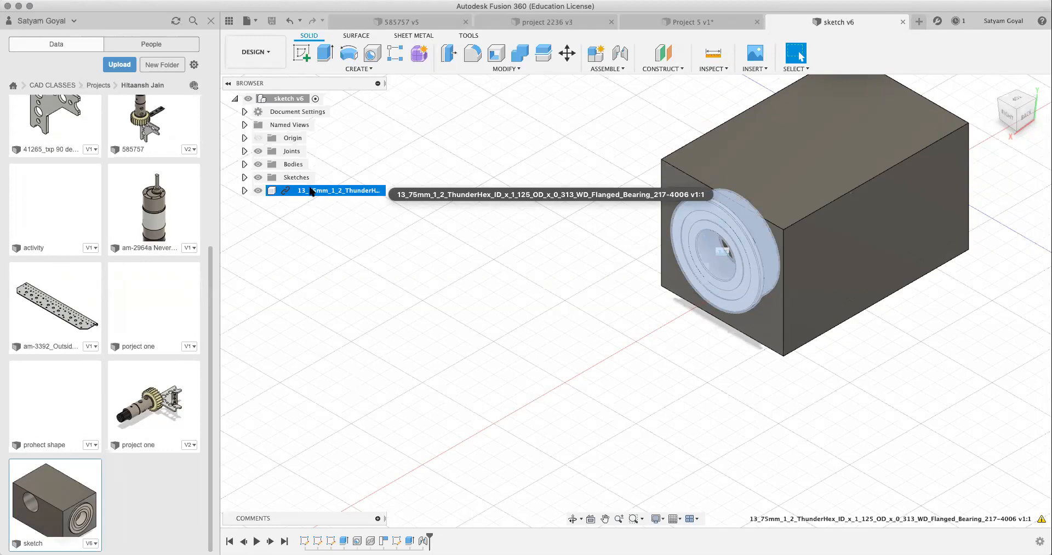
scroll(128, 264, up, 5)
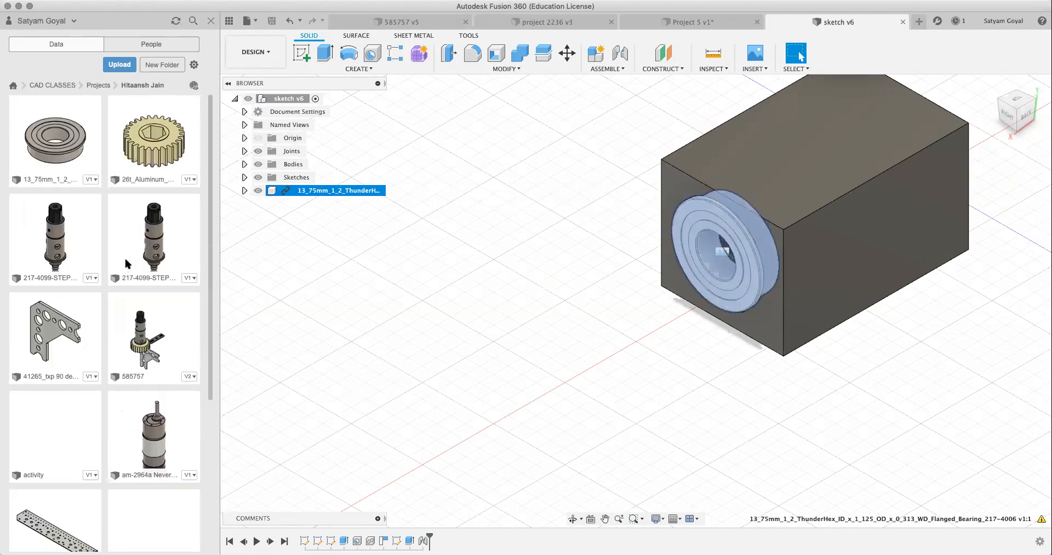
click(99, 85)
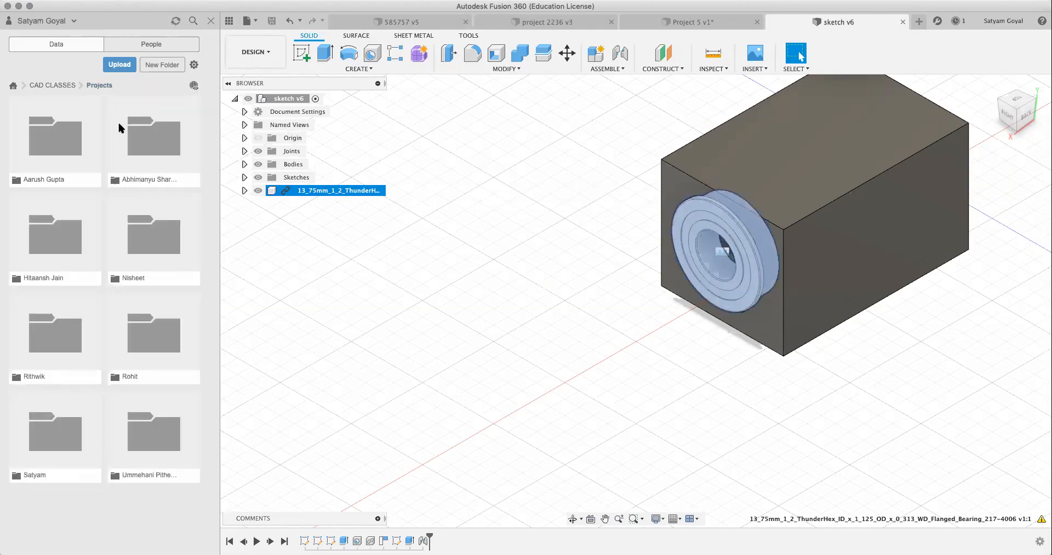